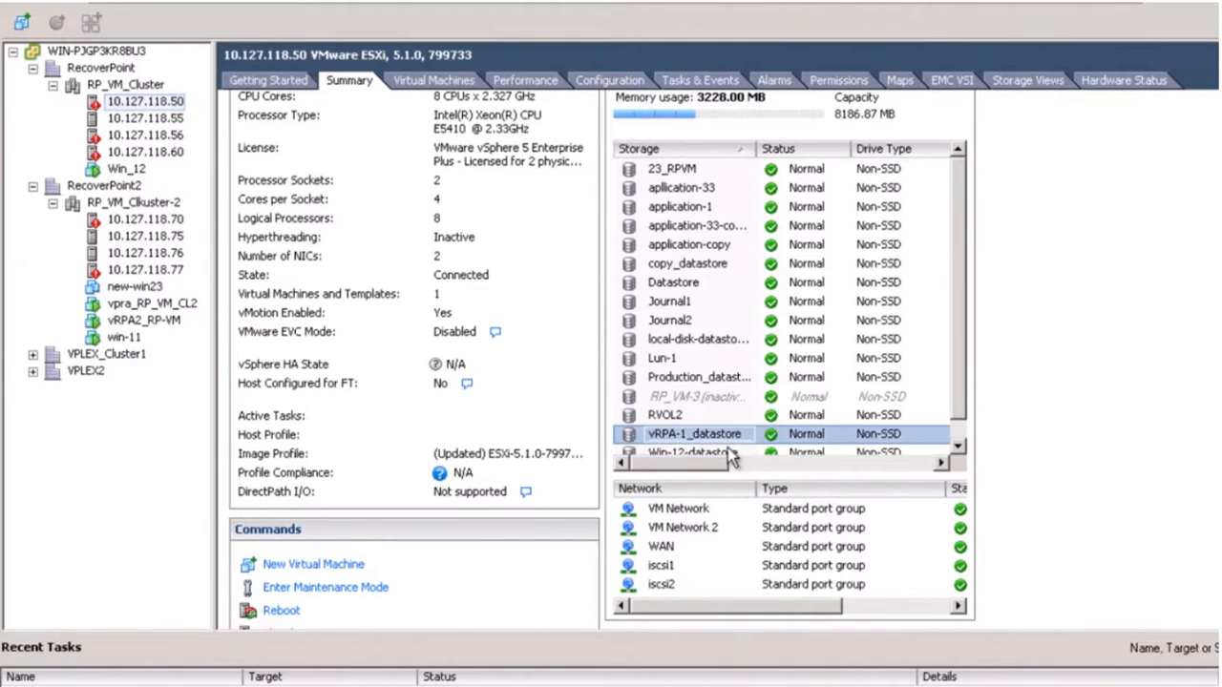
Show the datastores on host 10.127.118.50, including vRPA-1_datastore at 99.75 GB.
drag(714, 465, 742, 482)
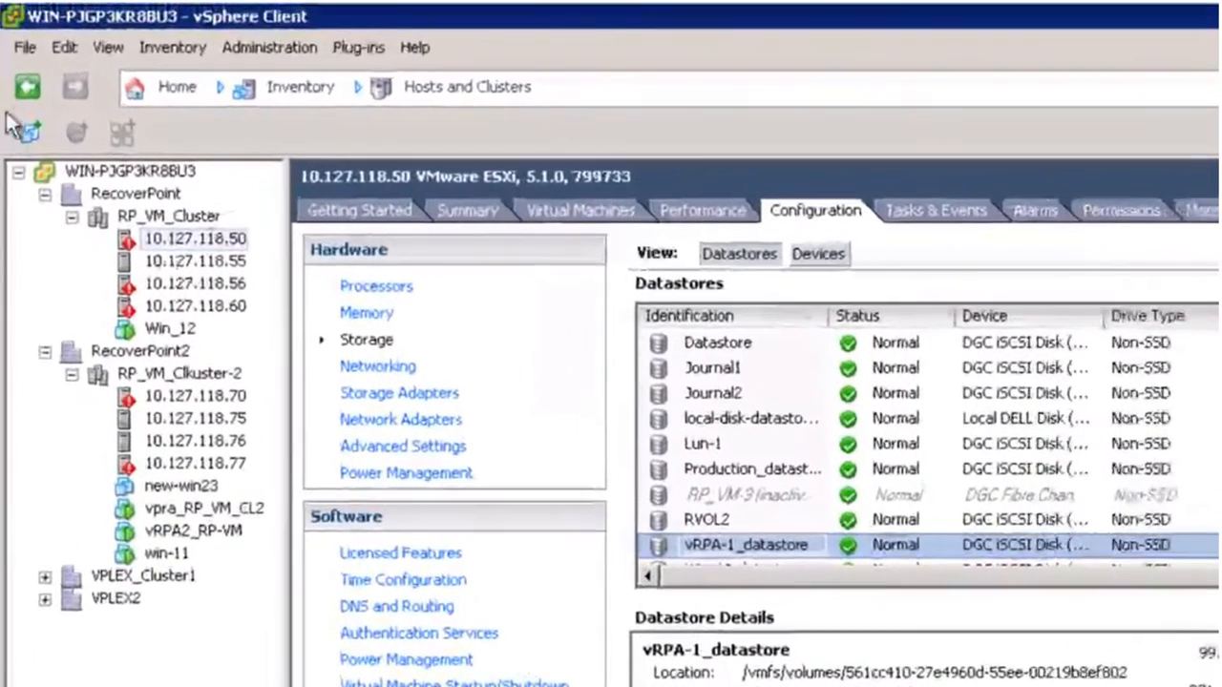
Load the EMC RecoverPoint vRPA 4.4 .ova from RP_Class into Deploy OVF Template and view its details.
click(25, 48)
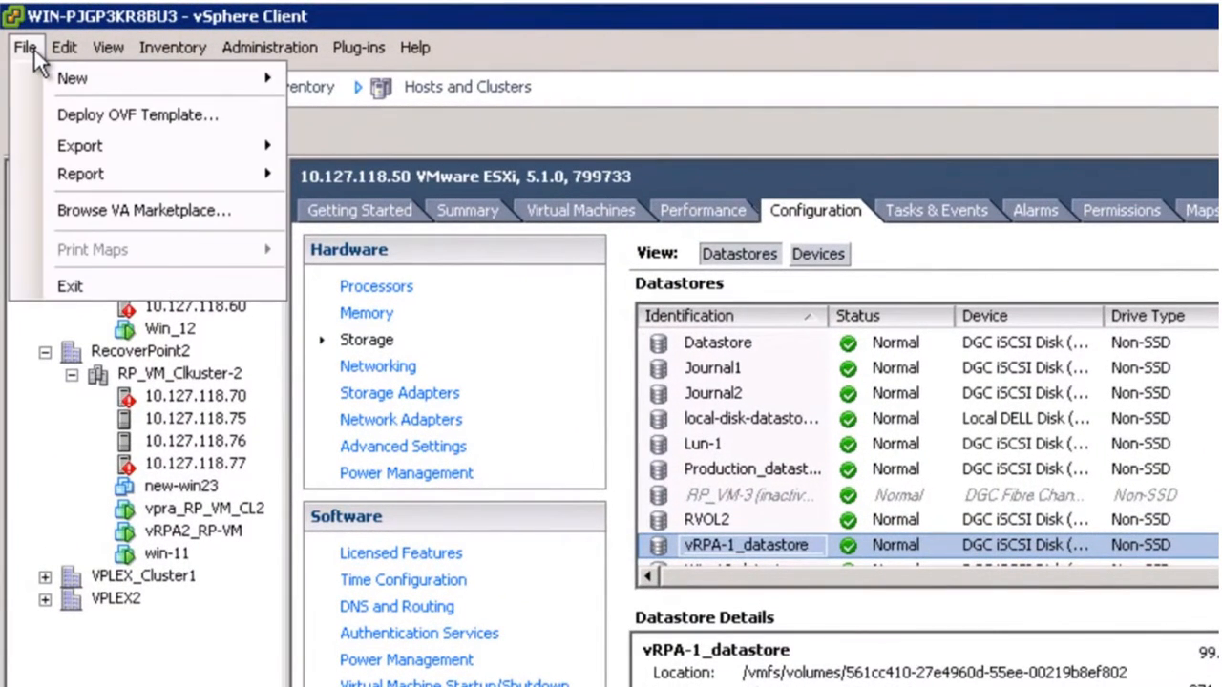
click(105, 111)
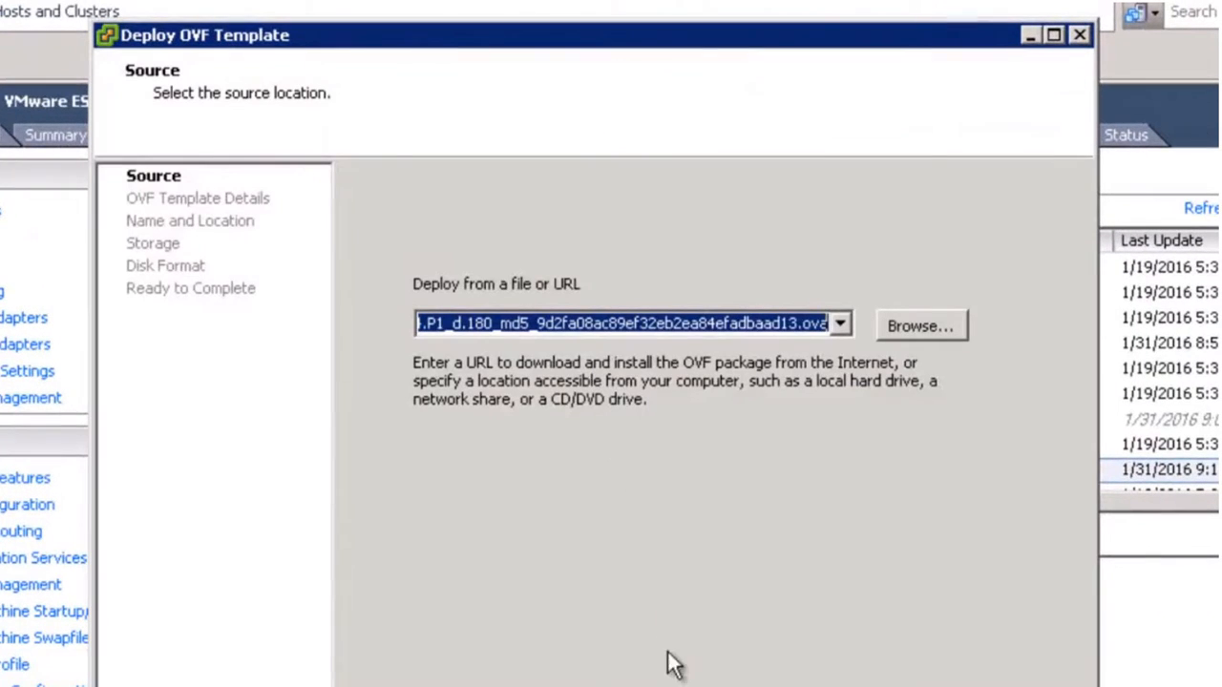
click(921, 329)
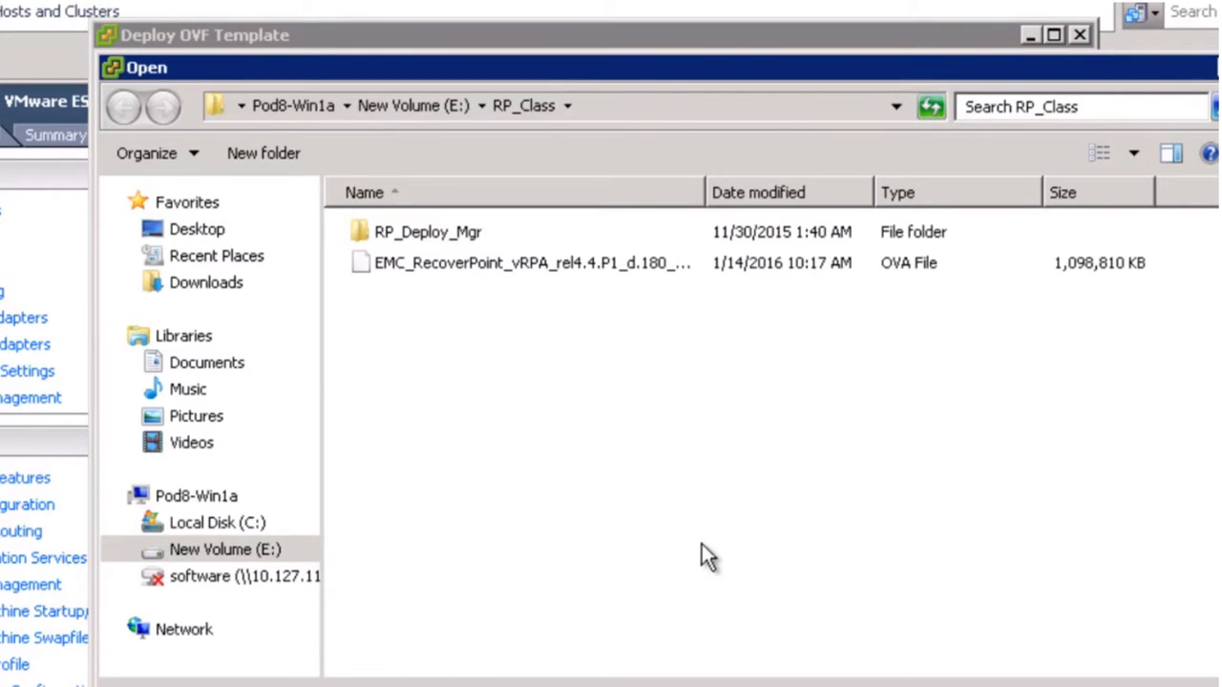
click(613, 273)
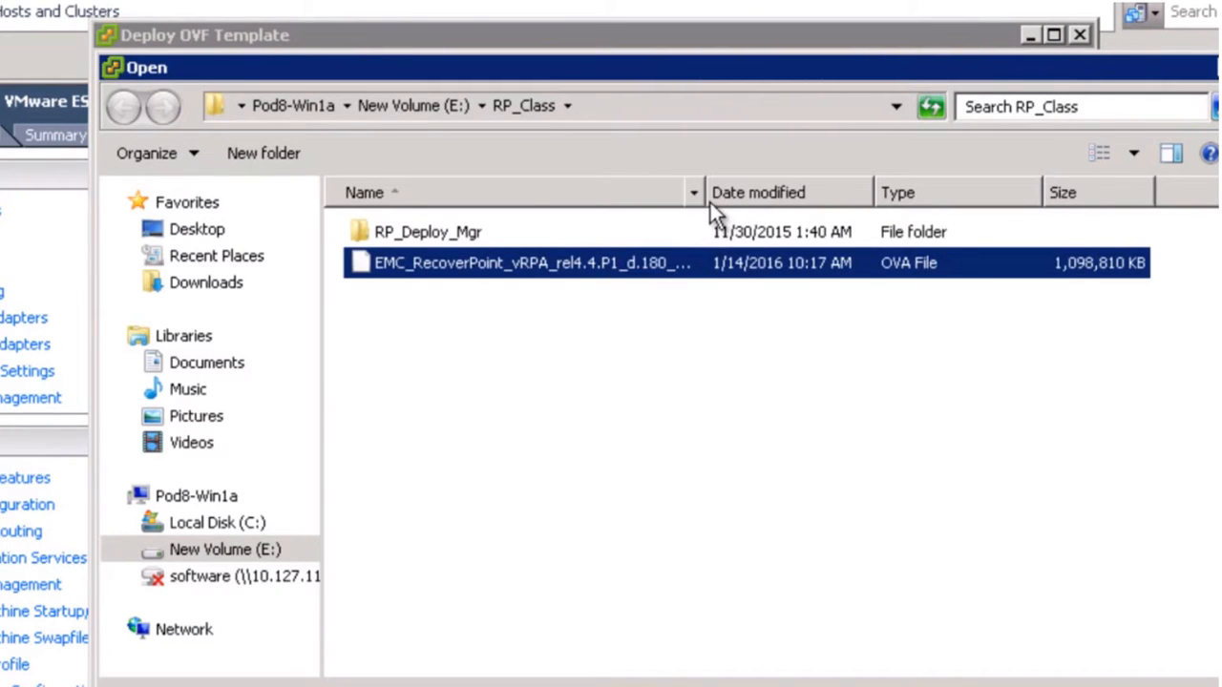
drag(704, 191, 1078, 216)
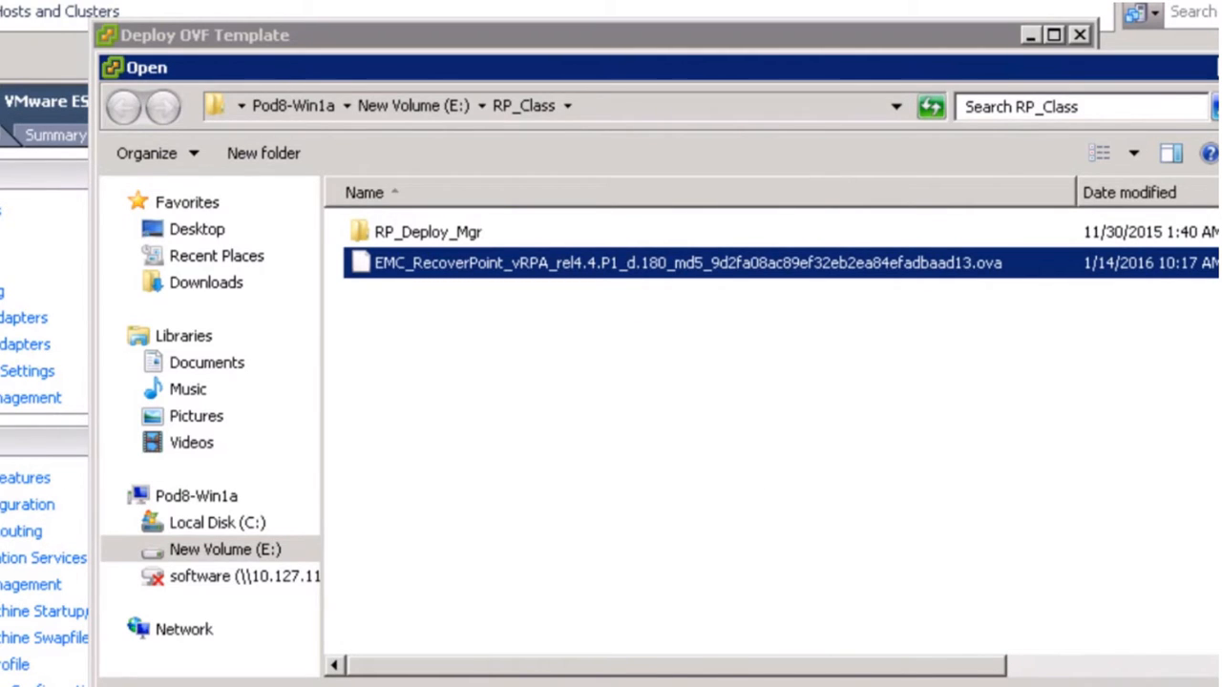
key(Return)
key(alt+n)
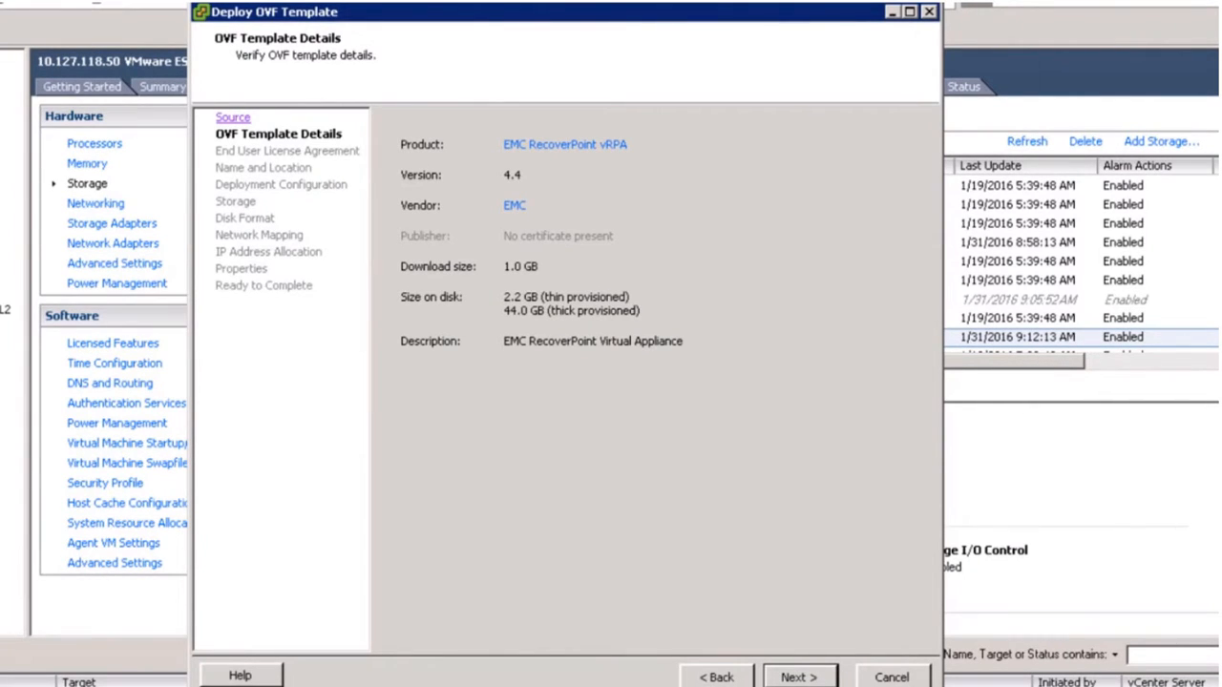
Accept the EULA and name the new VM RP_VNX_RPA1 in the RecoverPoint inventory.
click(791, 675)
click(434, 640)
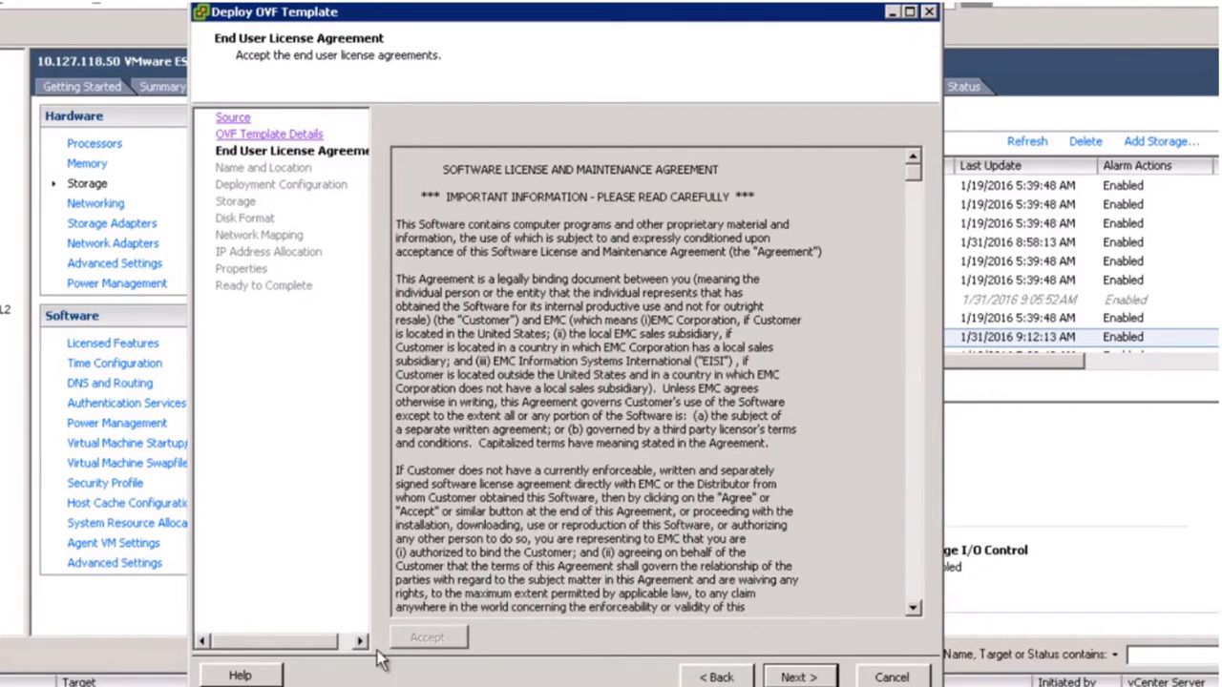
click(792, 673)
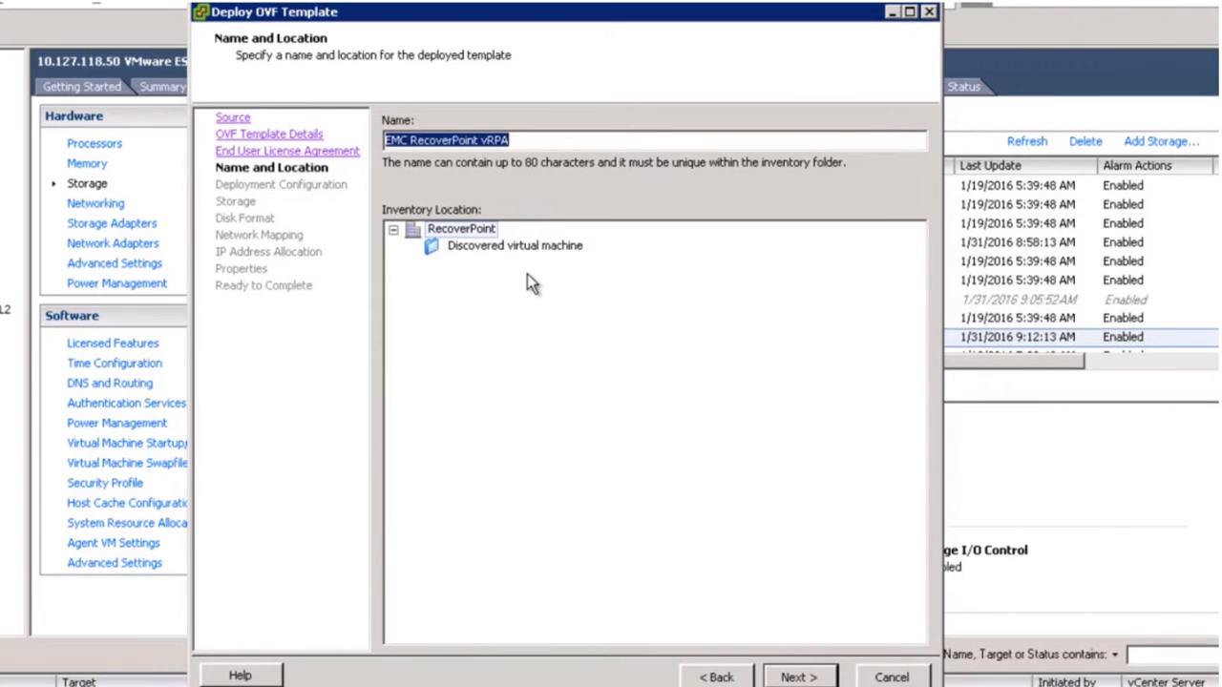
text(RP)
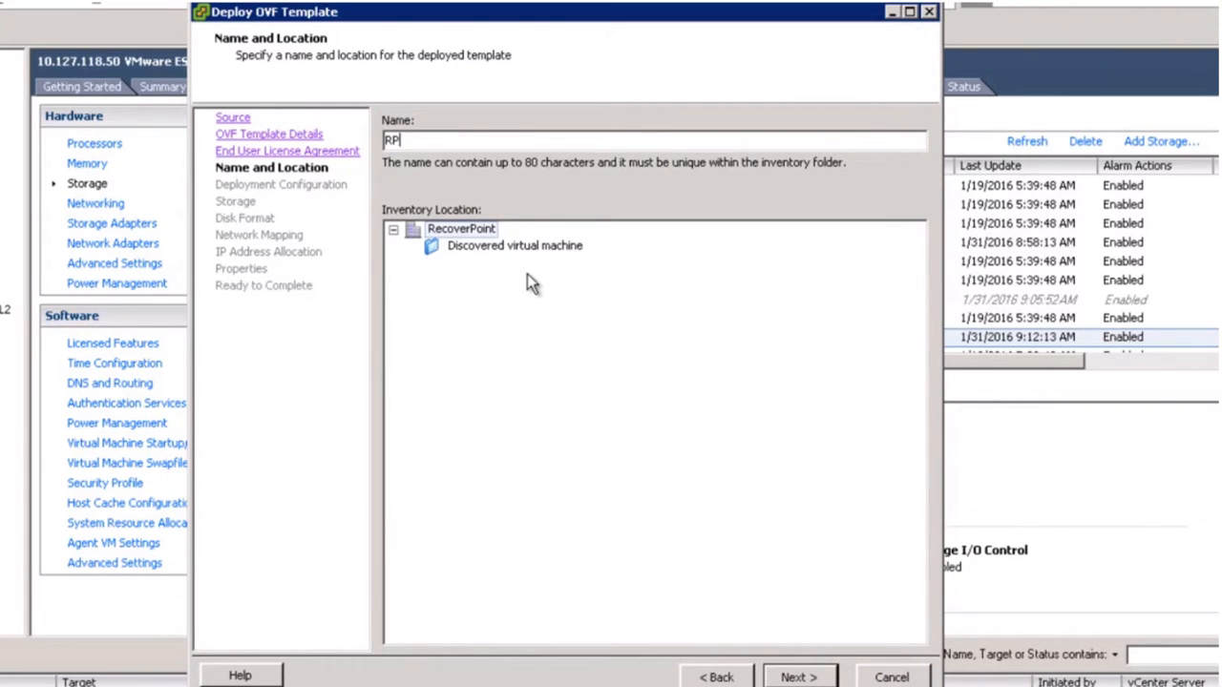
text(_VNX_RPA1)
click(805, 675)
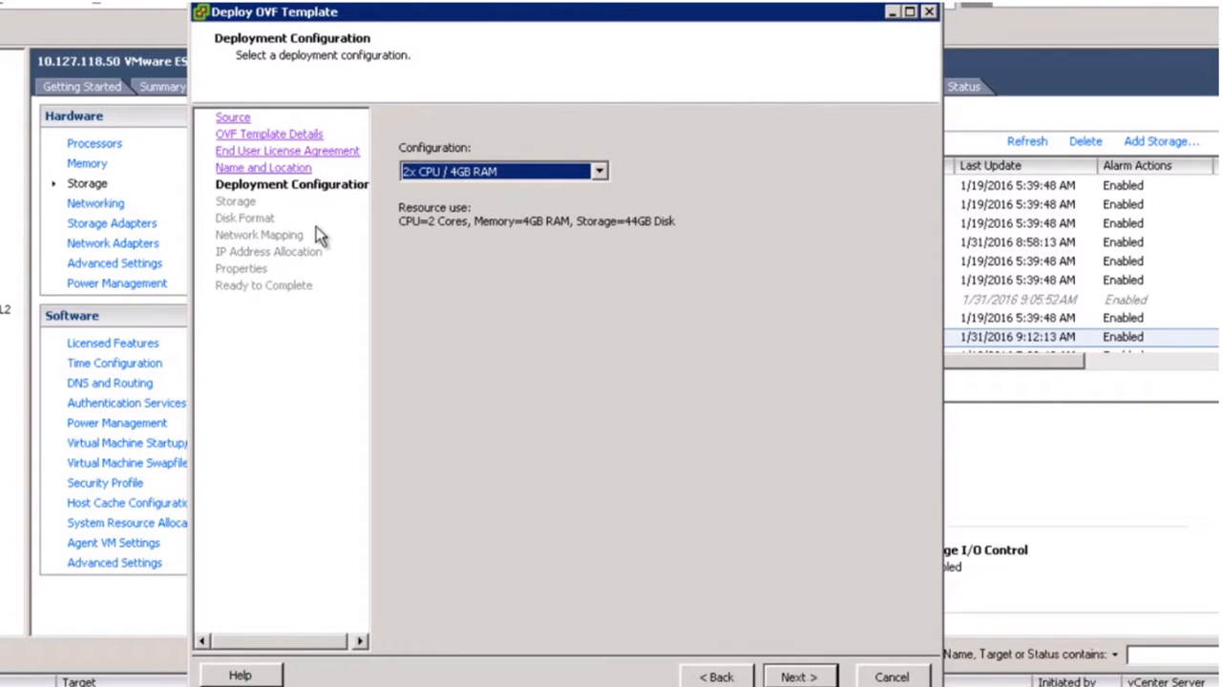
Keep the 2x CPU / 4GB RAM deployment configuration.
click(596, 176)
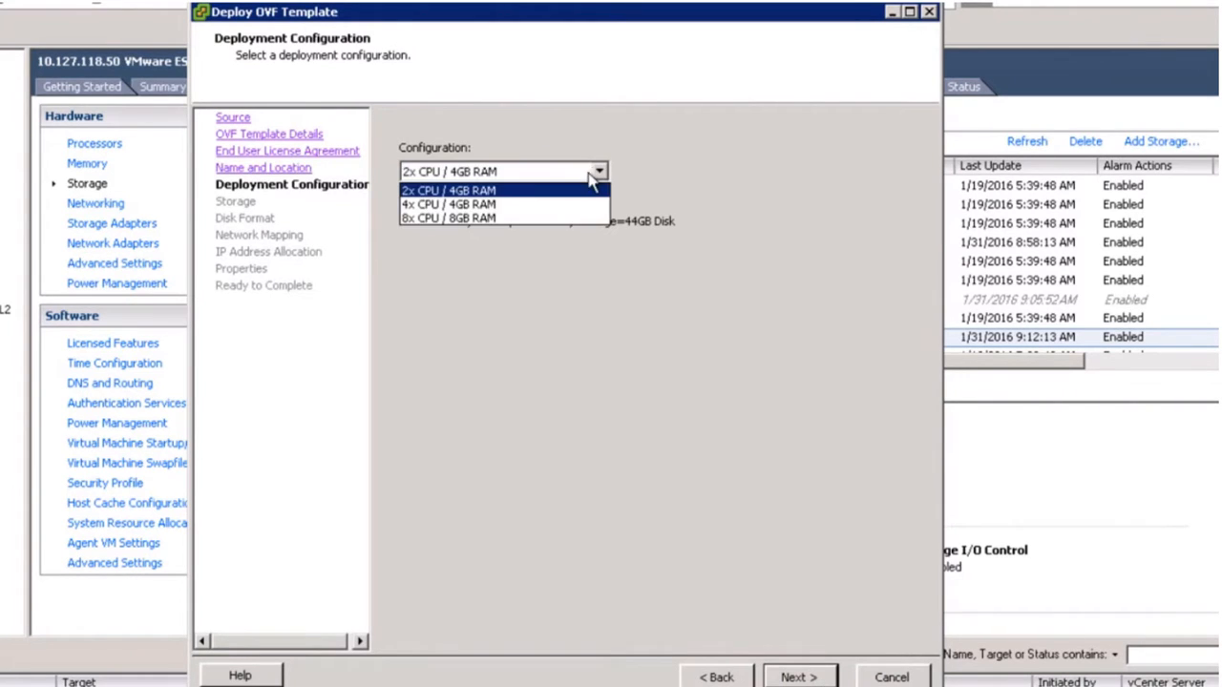
click(456, 190)
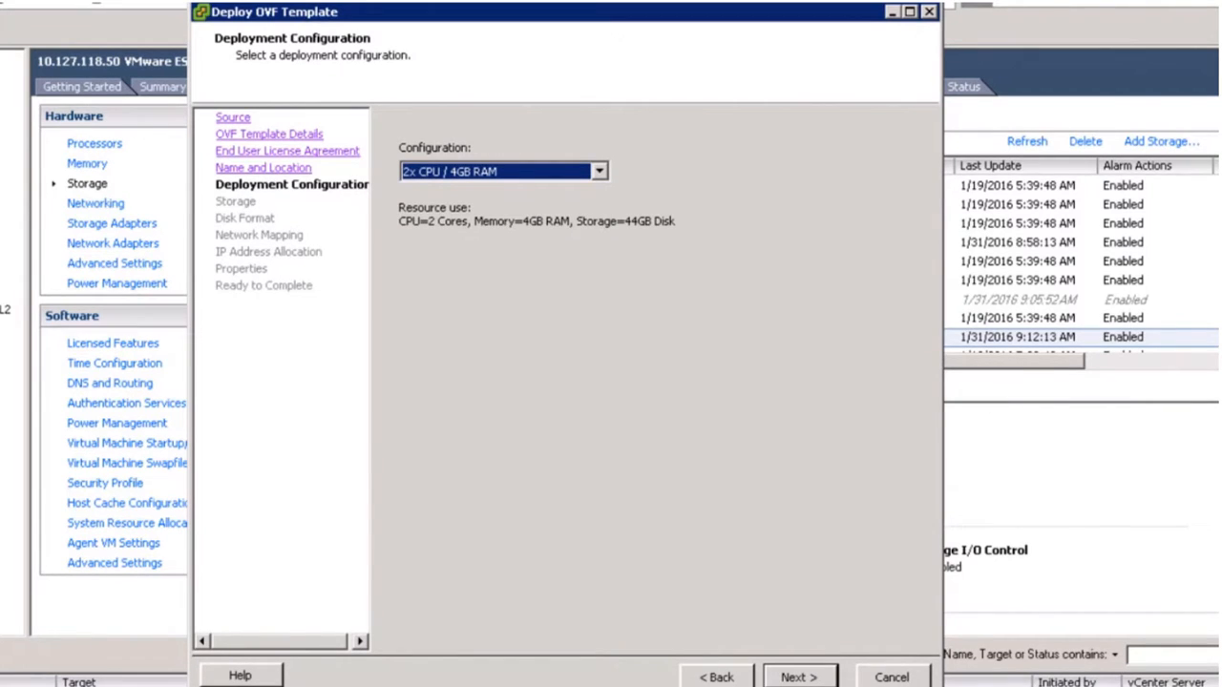
click(799, 677)
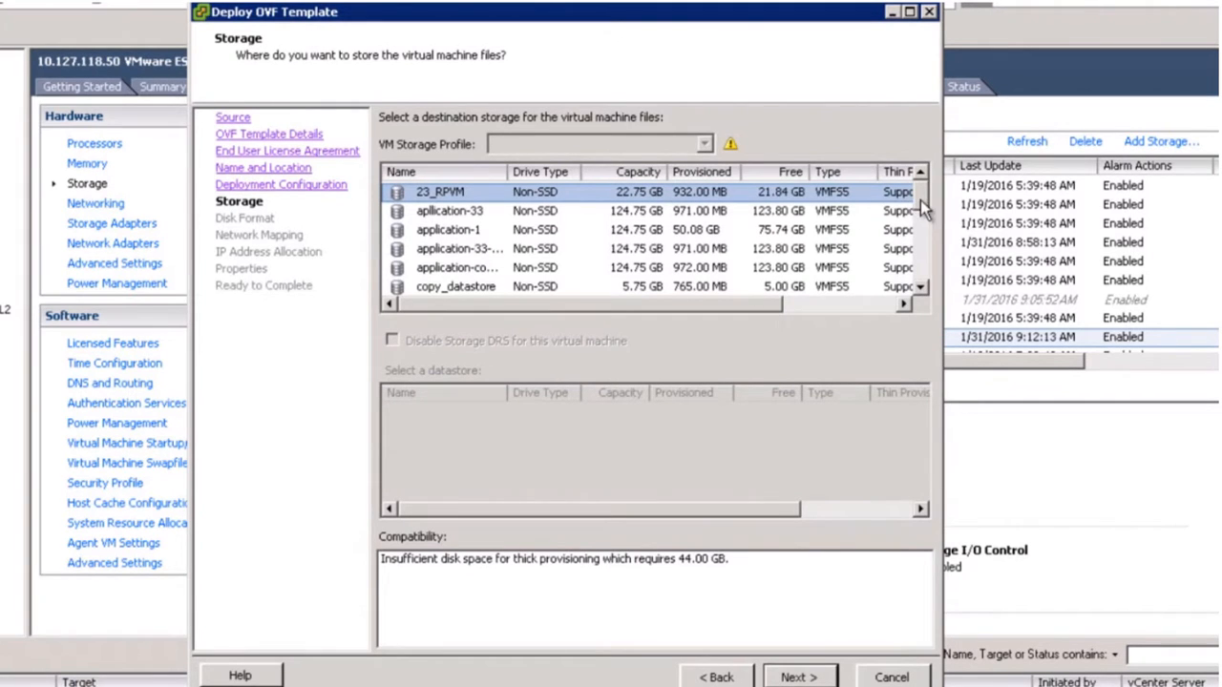
Store the virtual machine files on vRPA-1_datastore.
drag(918, 215, 918, 243)
click(918, 245)
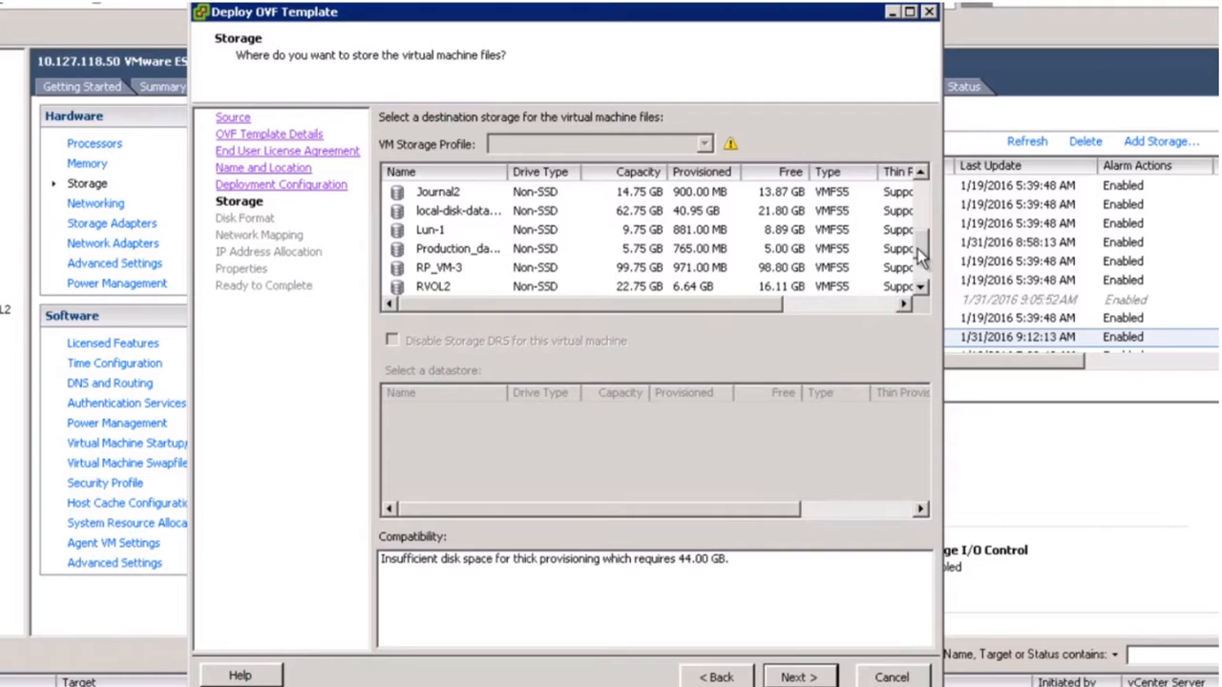
drag(915, 265, 918, 287)
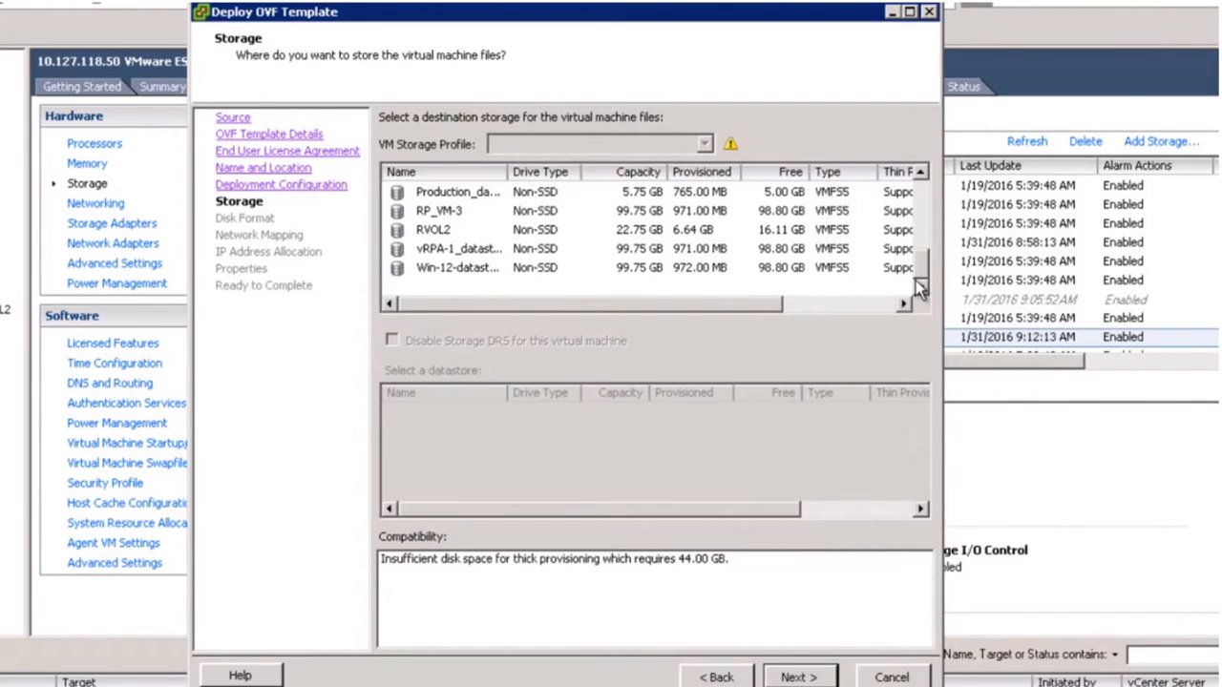
click(488, 251)
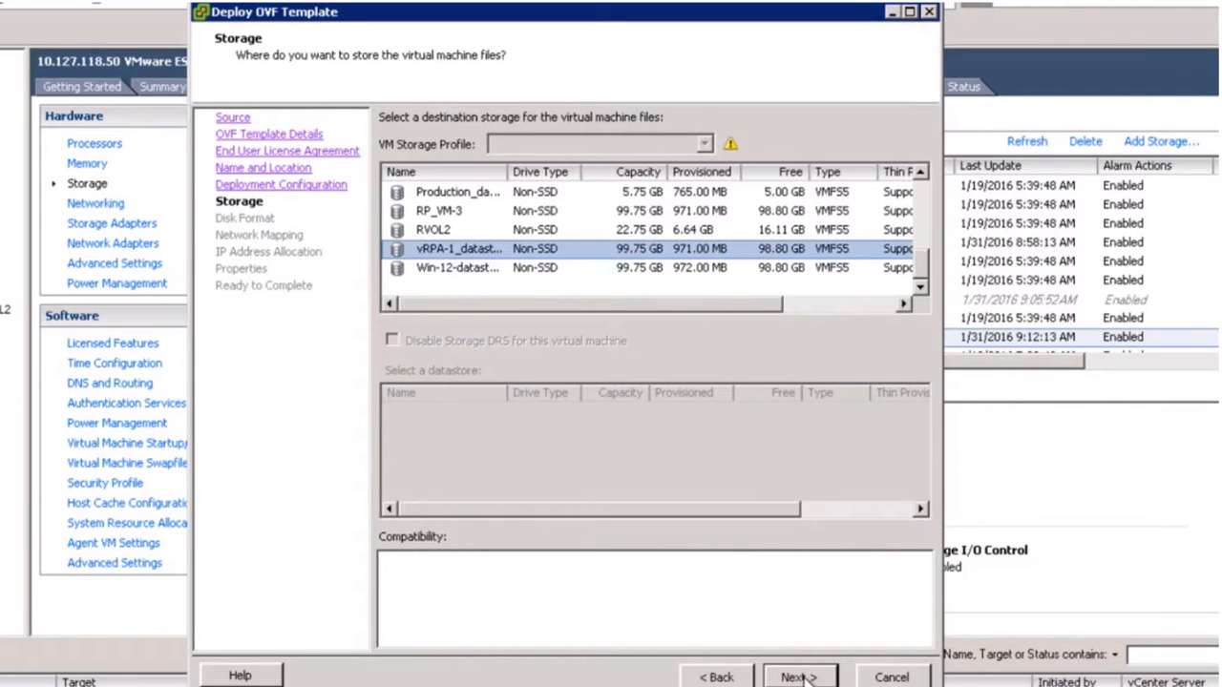
click(797, 677)
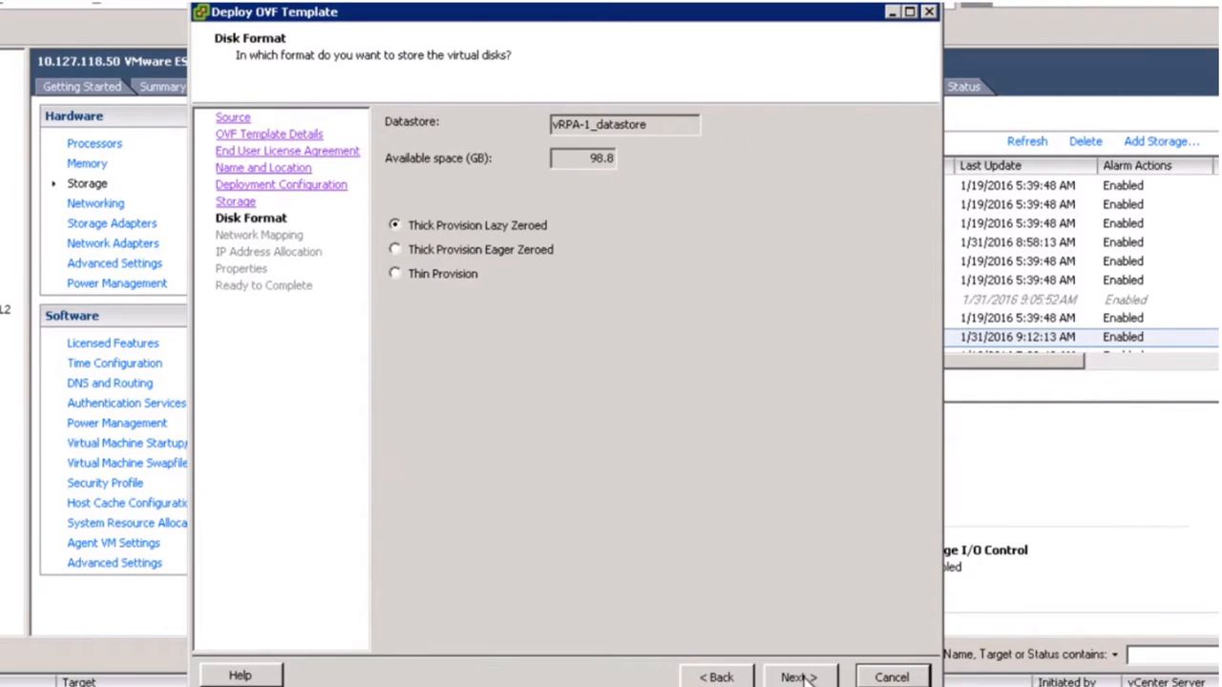
Use Thin Provision as the virtual disk format and proceed to Network Mapping.
click(455, 275)
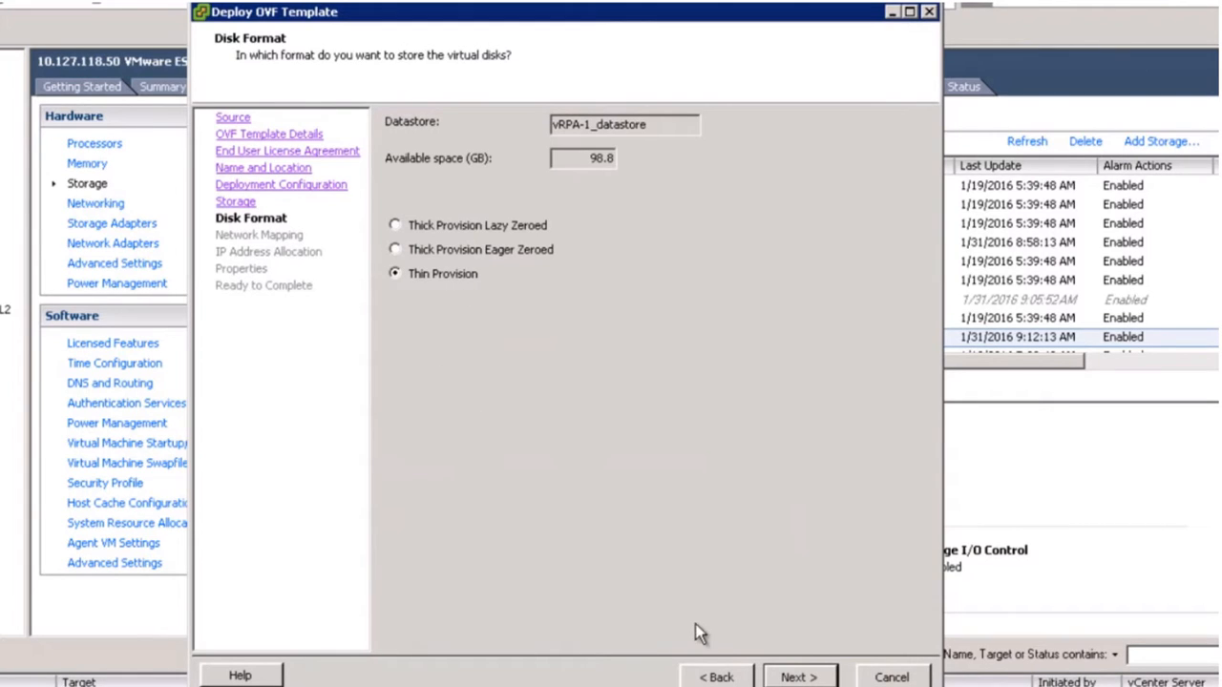
click(828, 681)
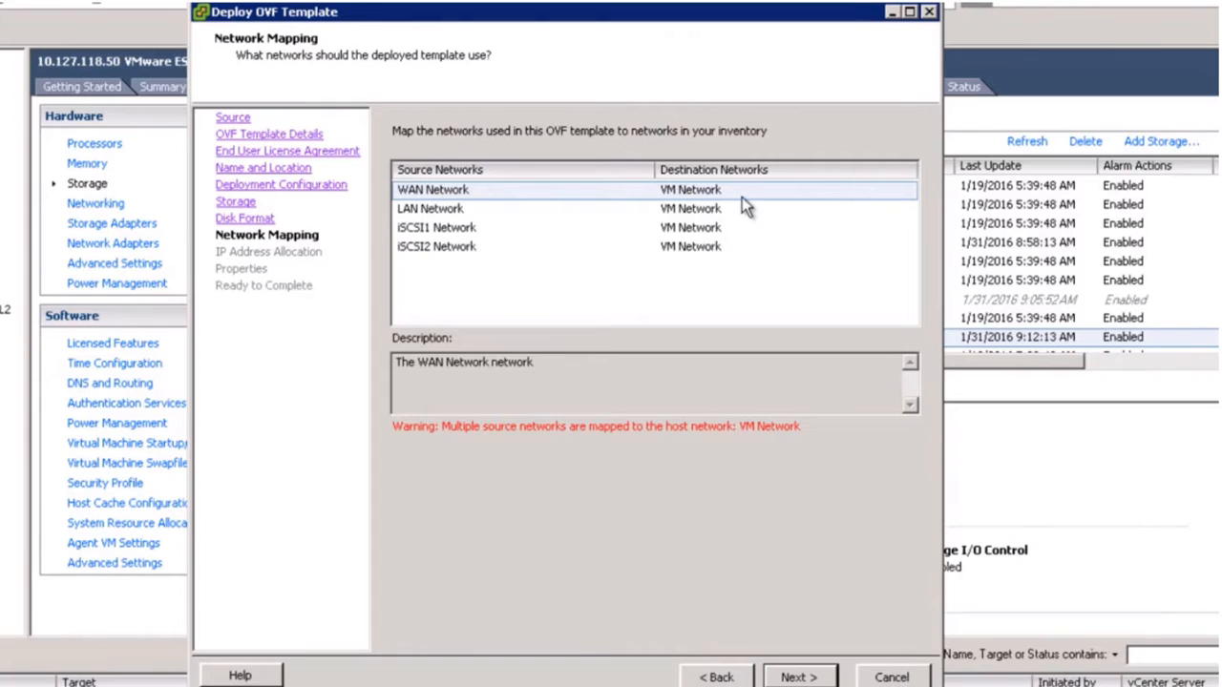
Map the WAN Network source to the WAN destination network.
click(777, 195)
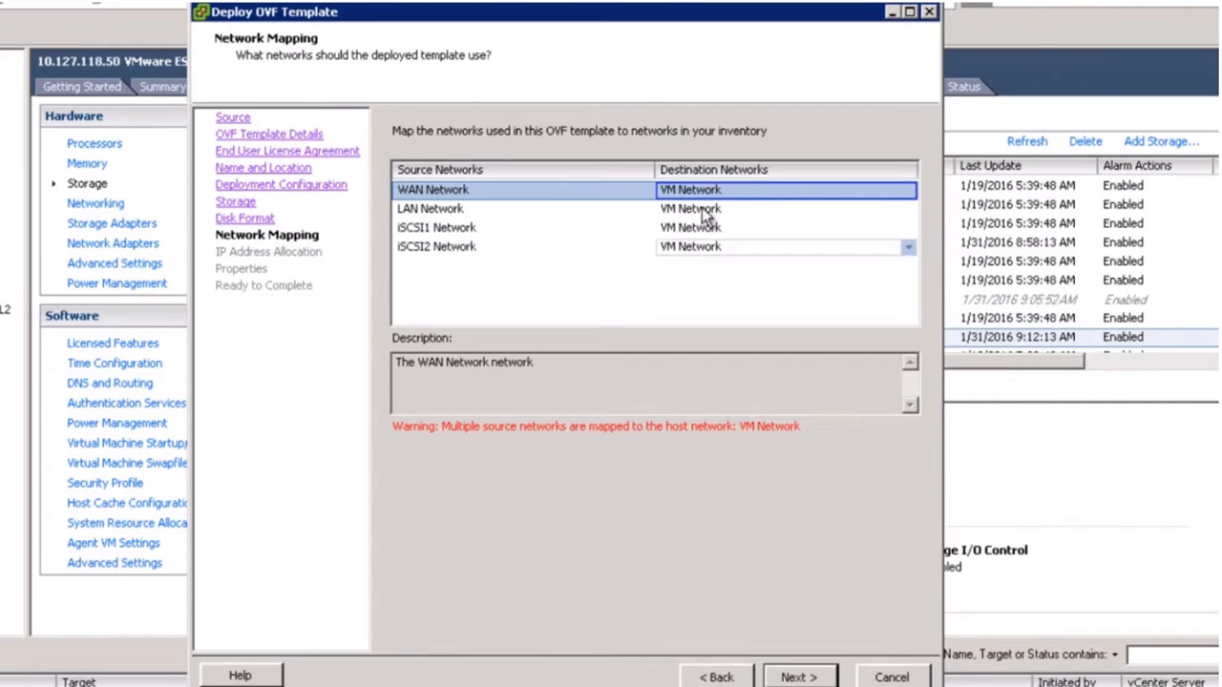
click(909, 194)
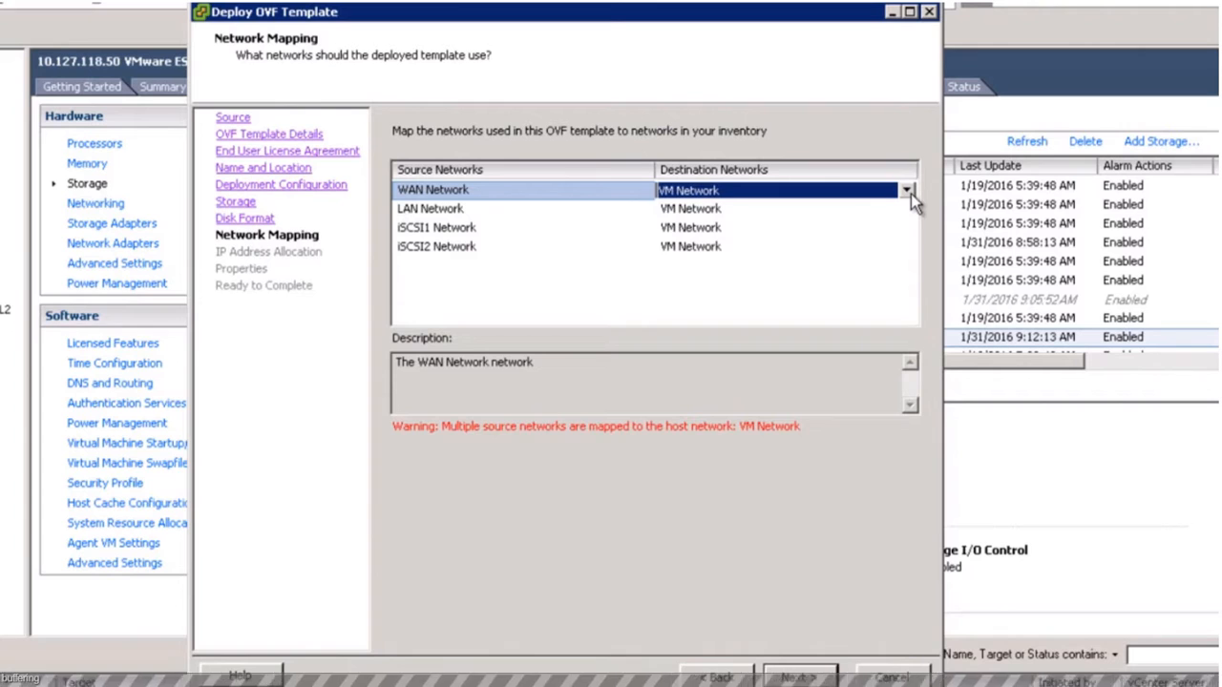
click(910, 194)
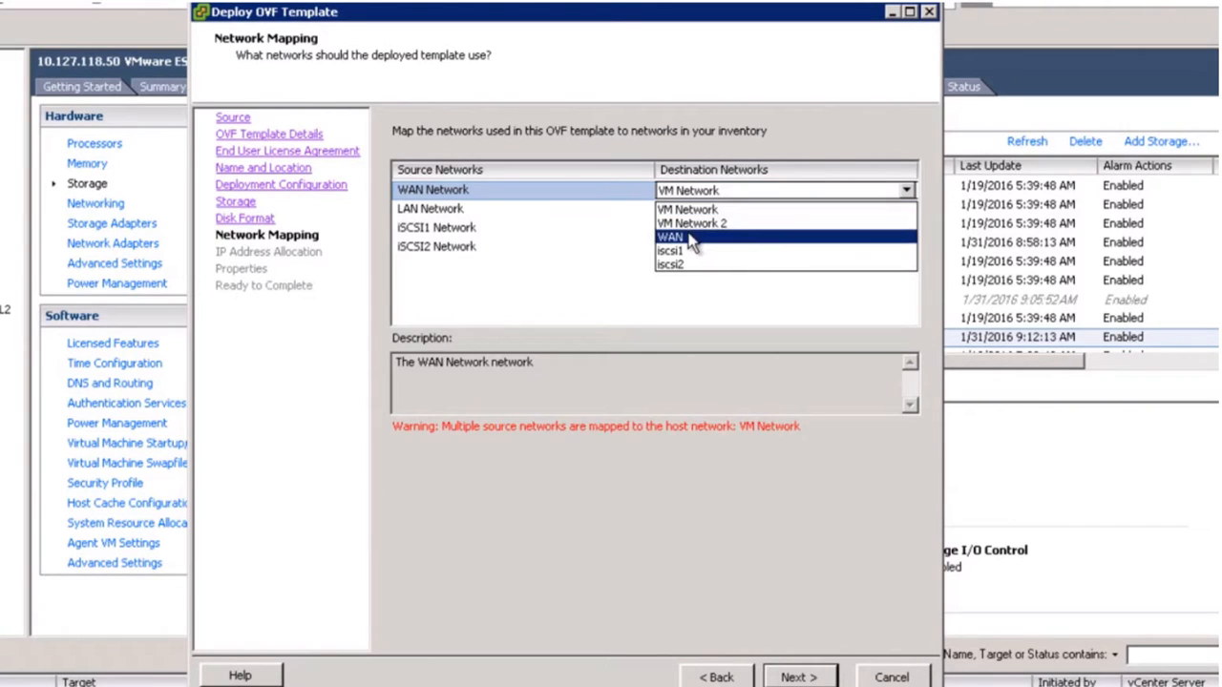
click(694, 237)
Leave LAN on VM Network and map iSCSI1 Network to iscsi1.
click(762, 212)
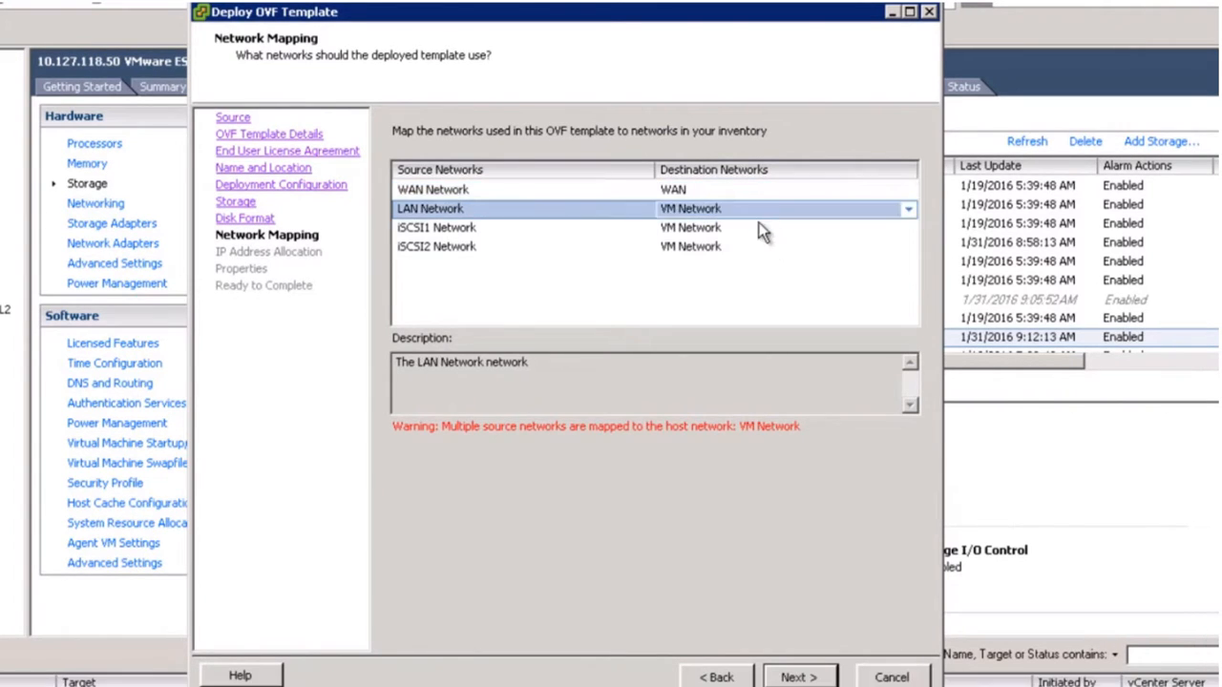
click(750, 227)
click(910, 237)
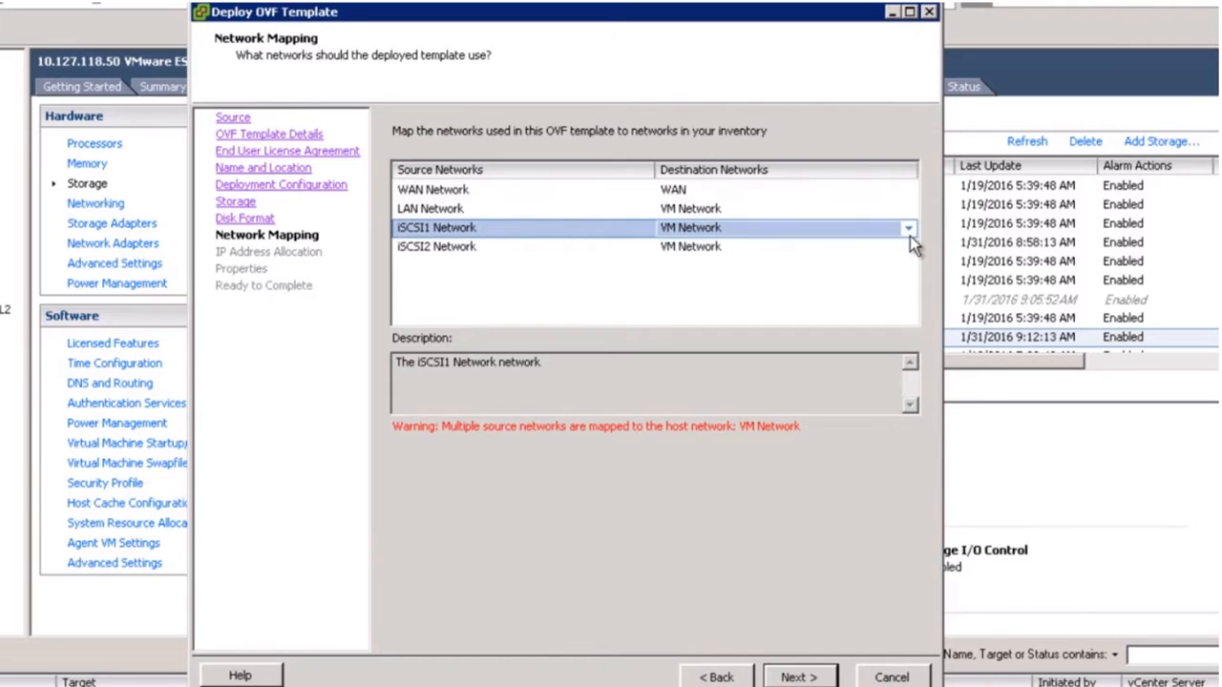
click(910, 231)
click(704, 288)
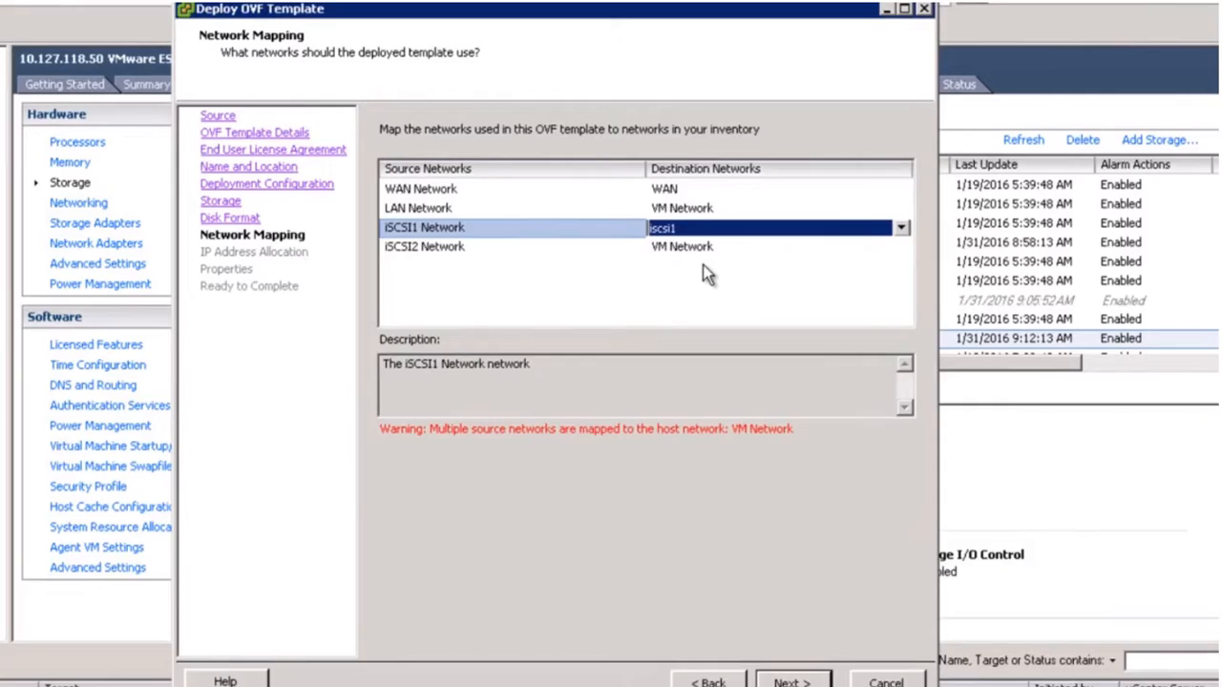
Map iSCSI2 Network to iscsi2.
click(664, 250)
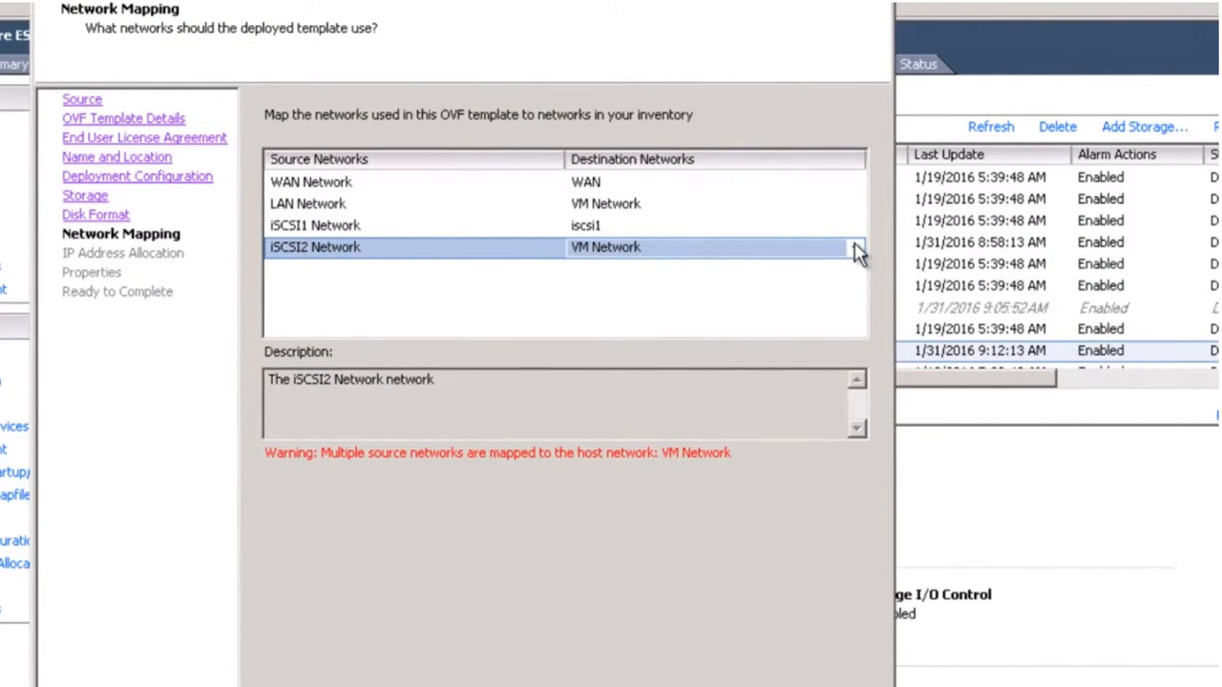
click(855, 249)
click(854, 249)
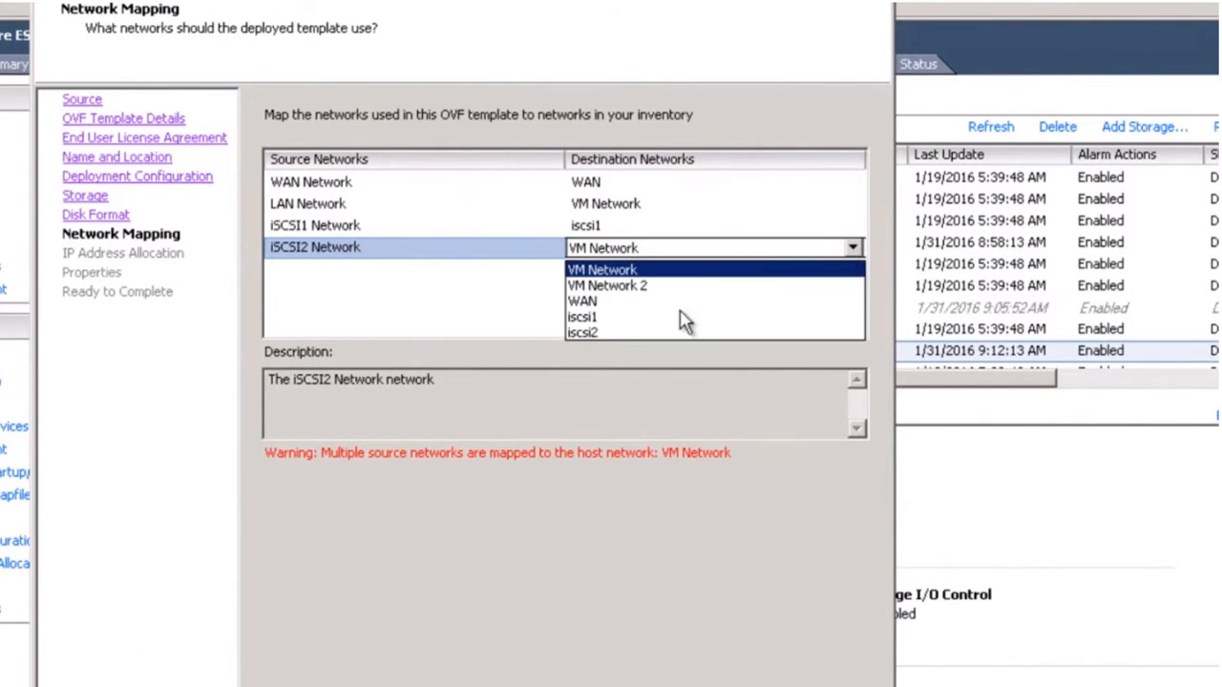
click(606, 333)
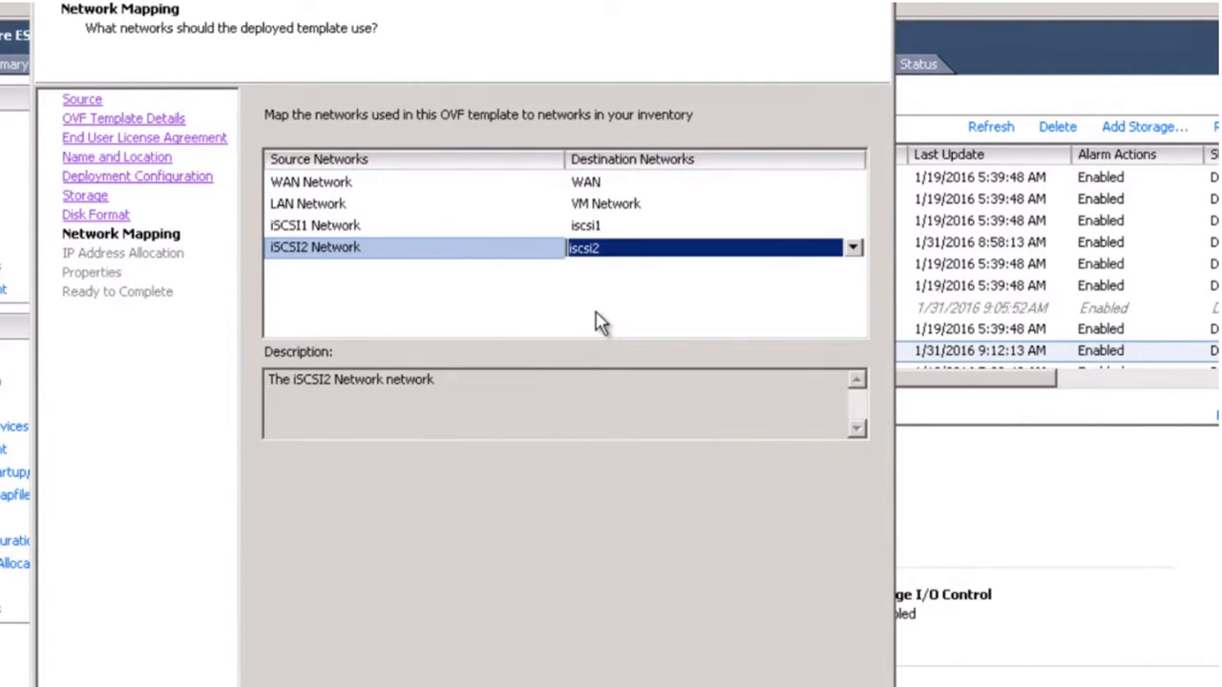
click(612, 203)
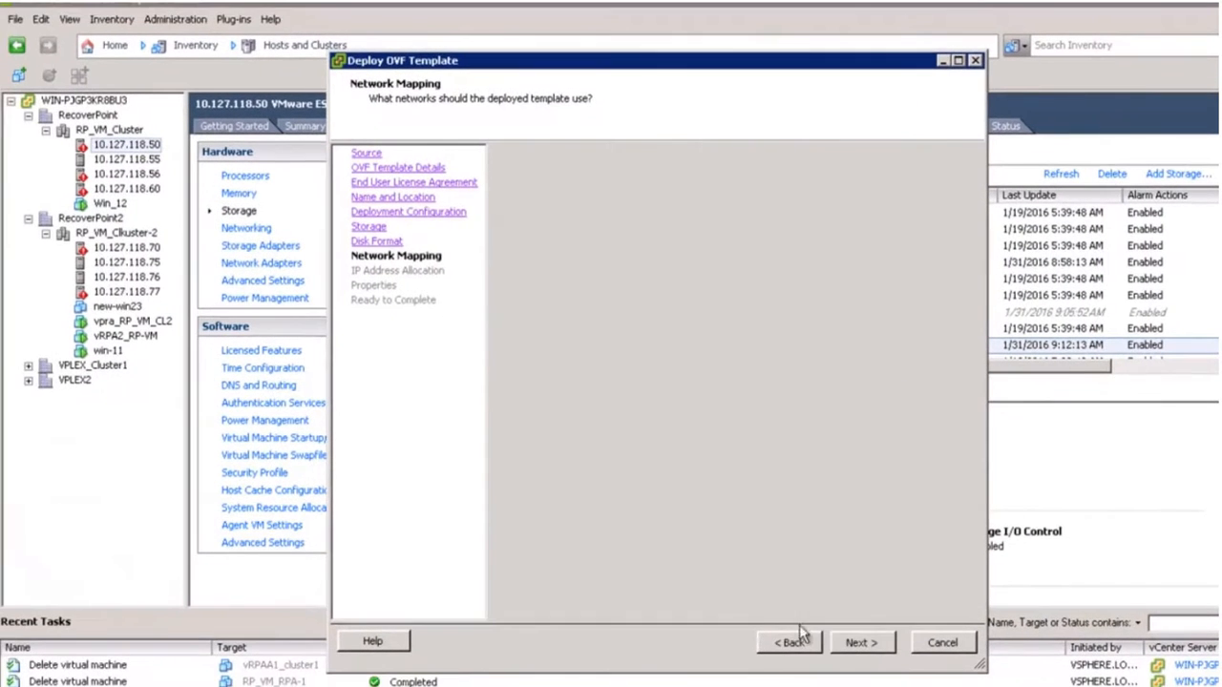
Keep fixed IP allocation and enter management IP 10.127.118.22 with mask 255.255.255.128.
click(860, 643)
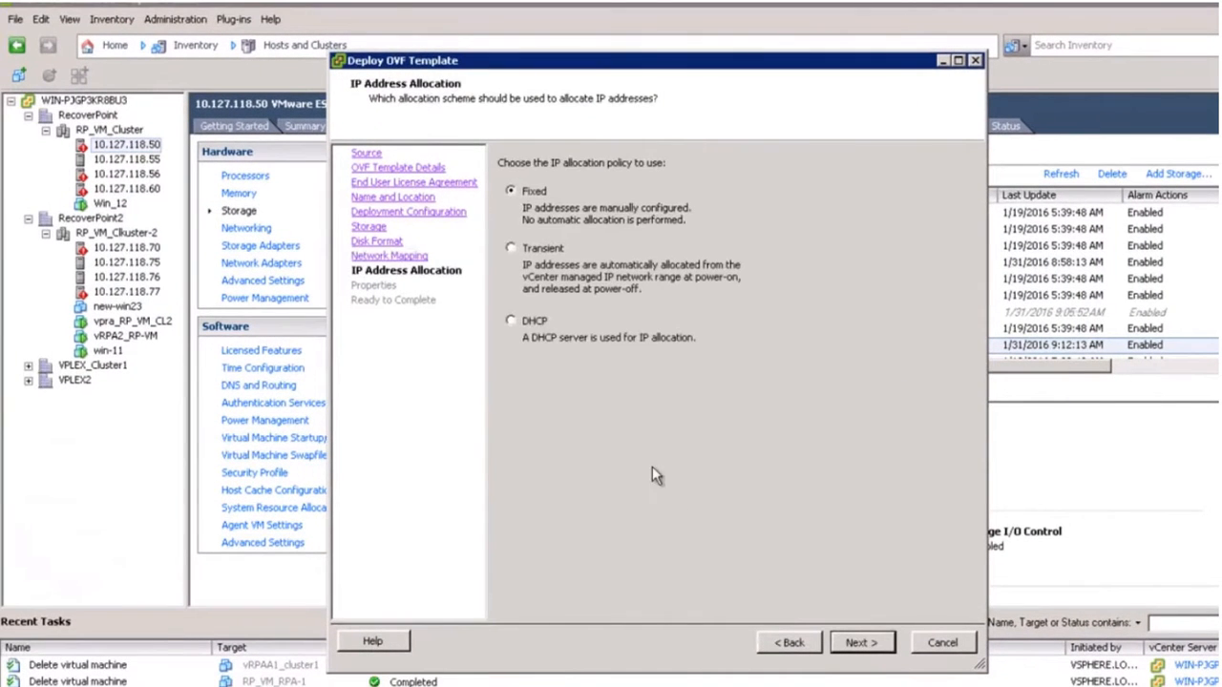
click(873, 642)
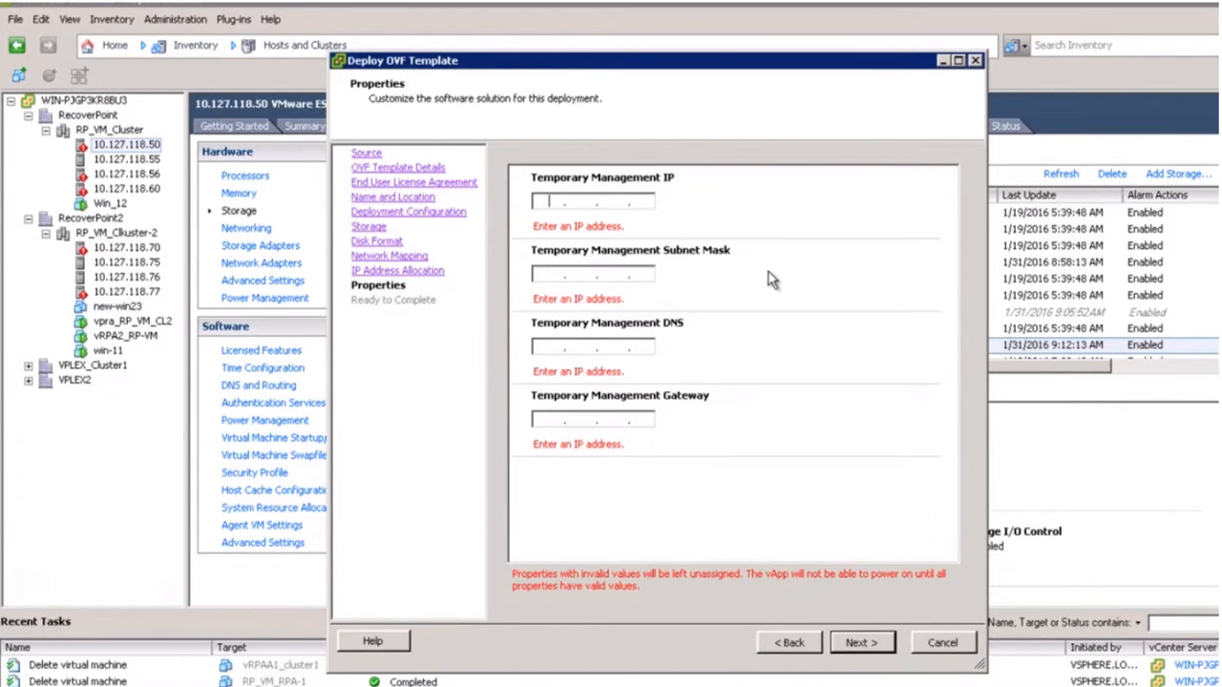
text(10.127.118.22)
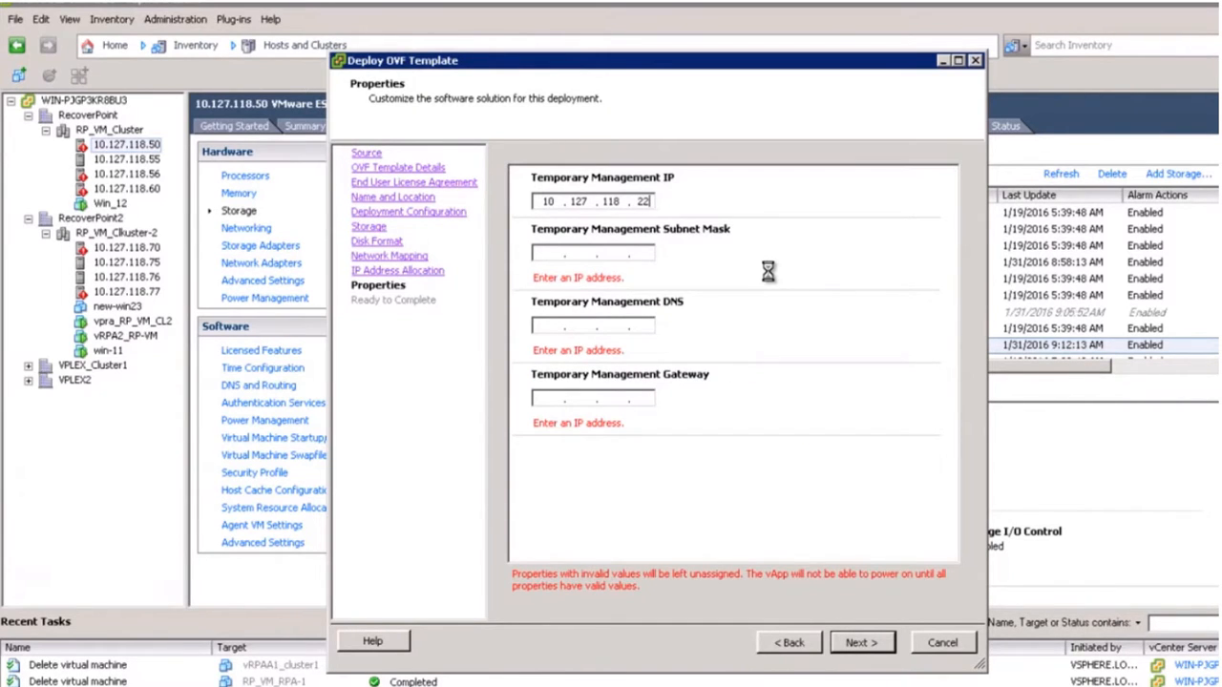
key(Tab)
text(255 . 255 . 255 . 128)
Enter DNS 10.127.70.1 and gateway 10.127.118.1, then go to Ready to Complete.
key(Tab)
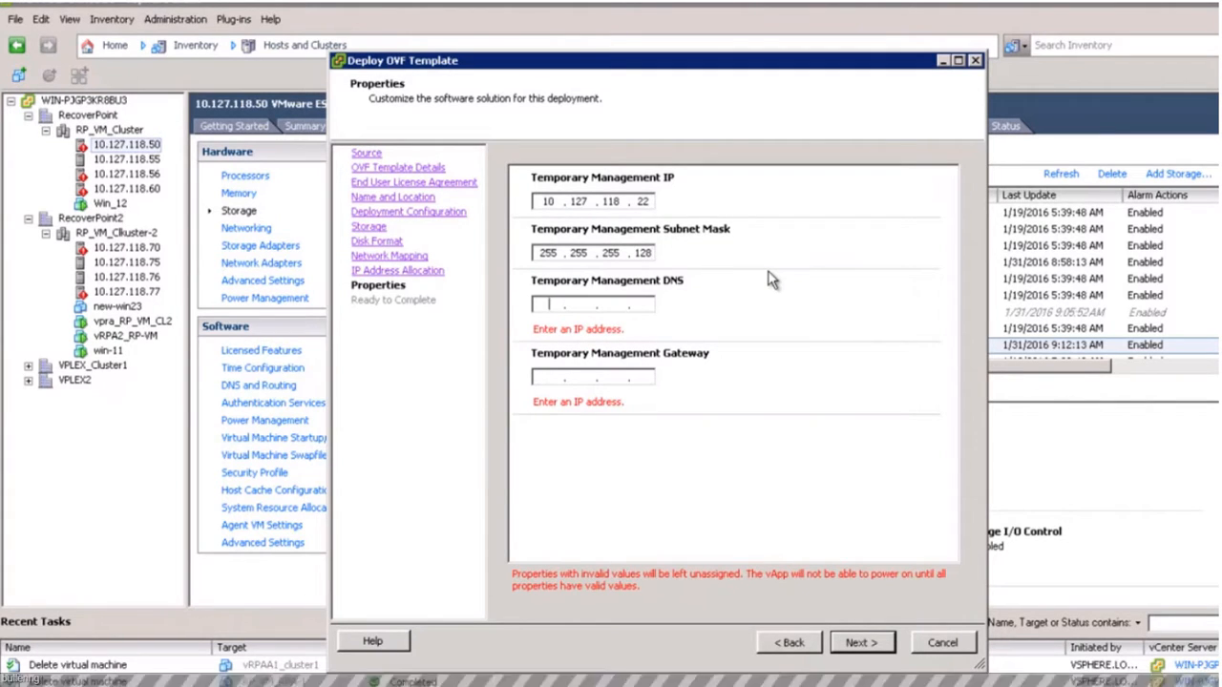
text(10 . 127 .  .)
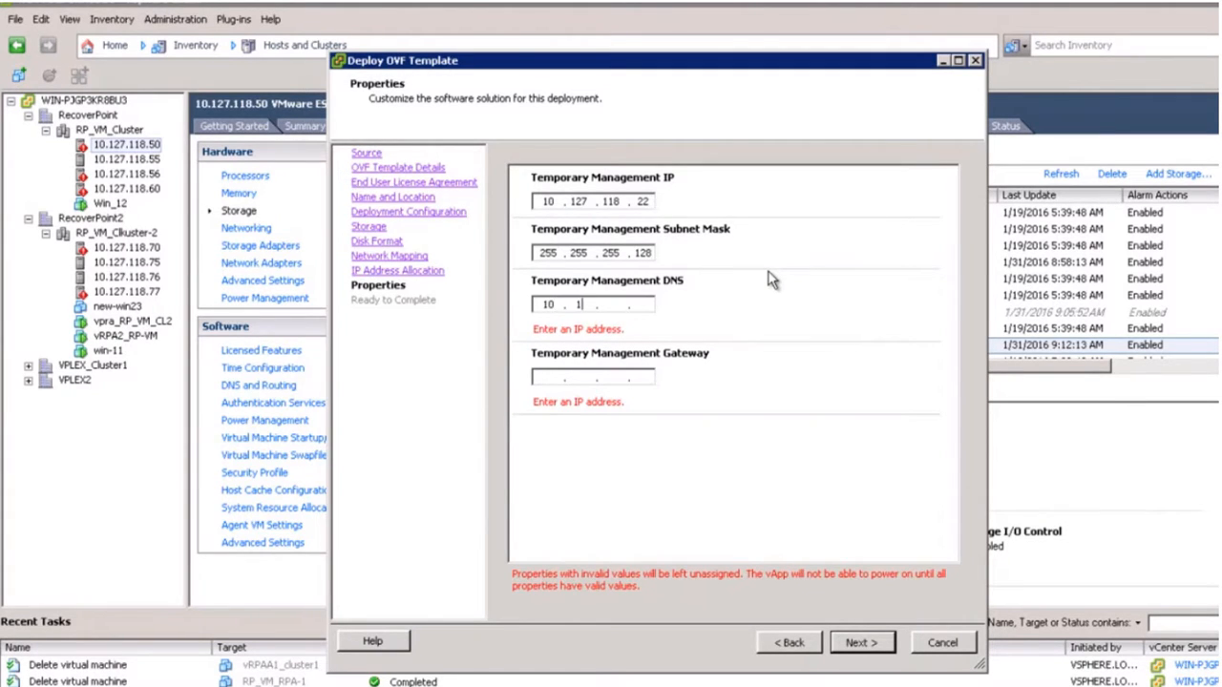
text(11)
key(BackSpace)
key(BackSpace)
text(70 . 1)
key(Tab)
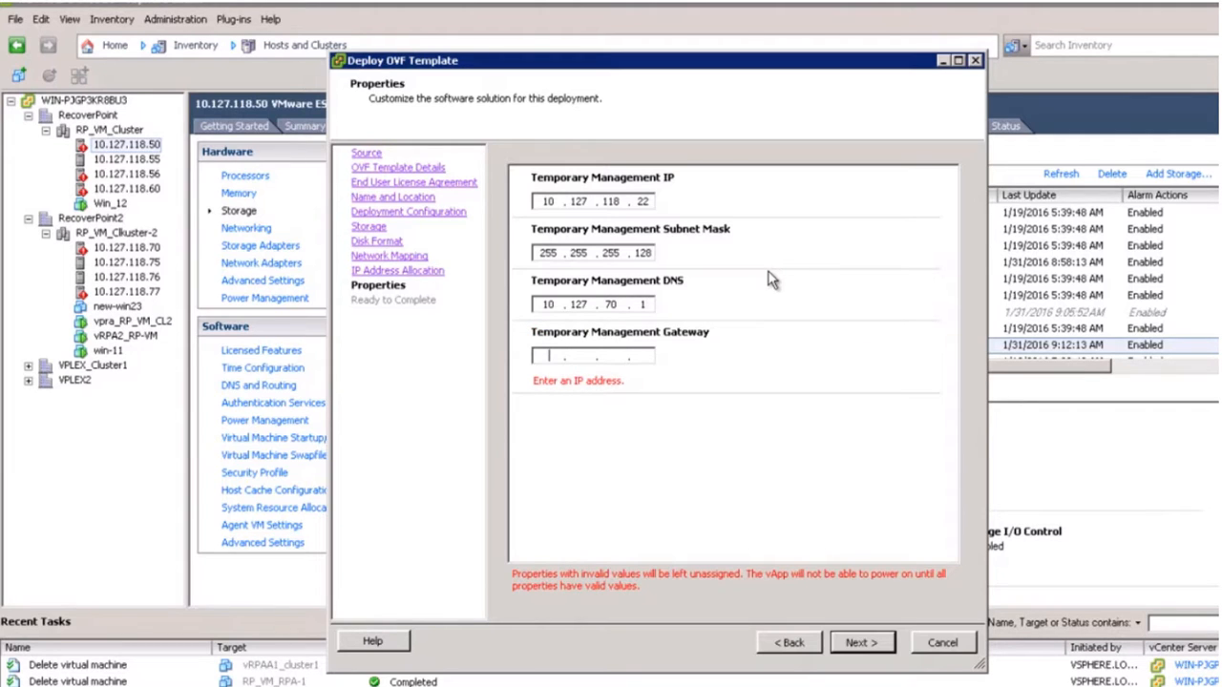
text(10 . 127 .)
text(118 . 1)
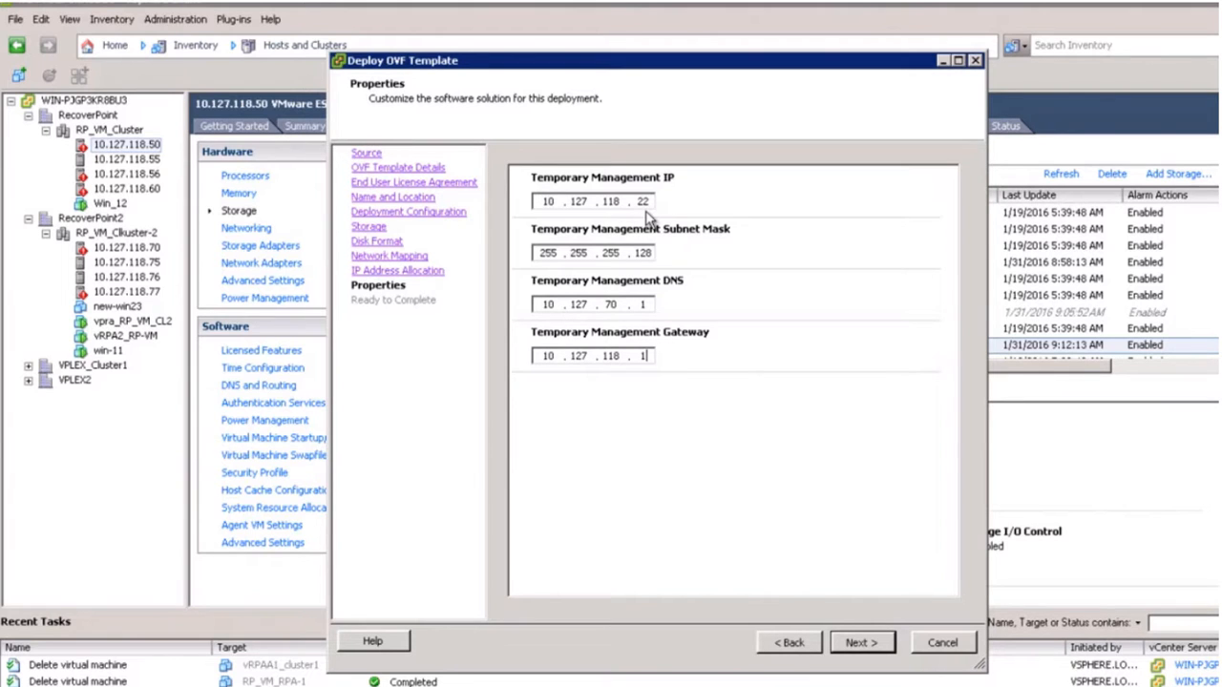
click(859, 642)
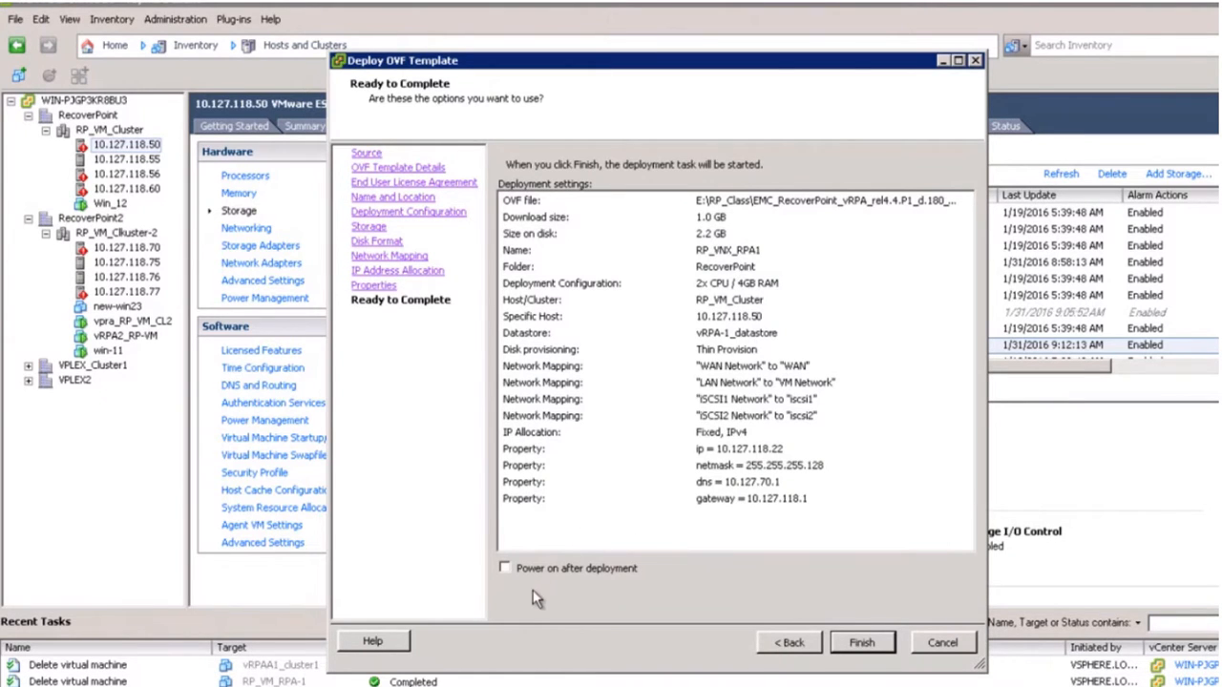
Finish deploying RP_VNX_RPA1 and open that virtual machine's console.
click(862, 643)
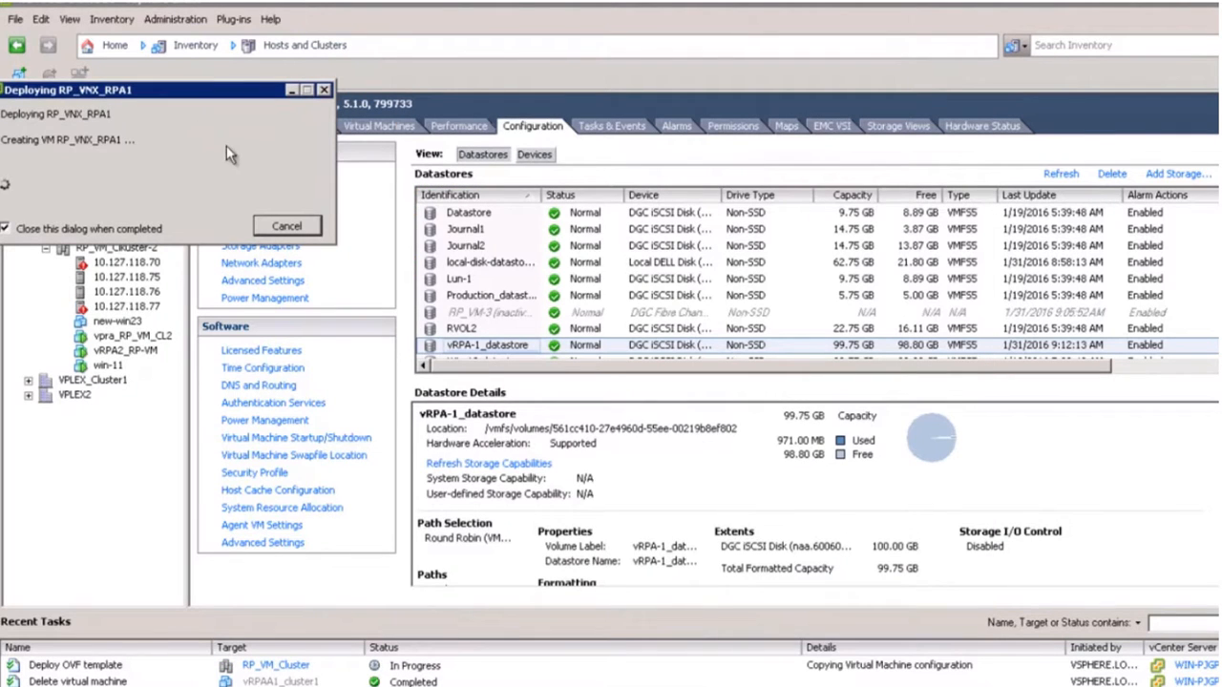
drag(196, 95, 612, 83)
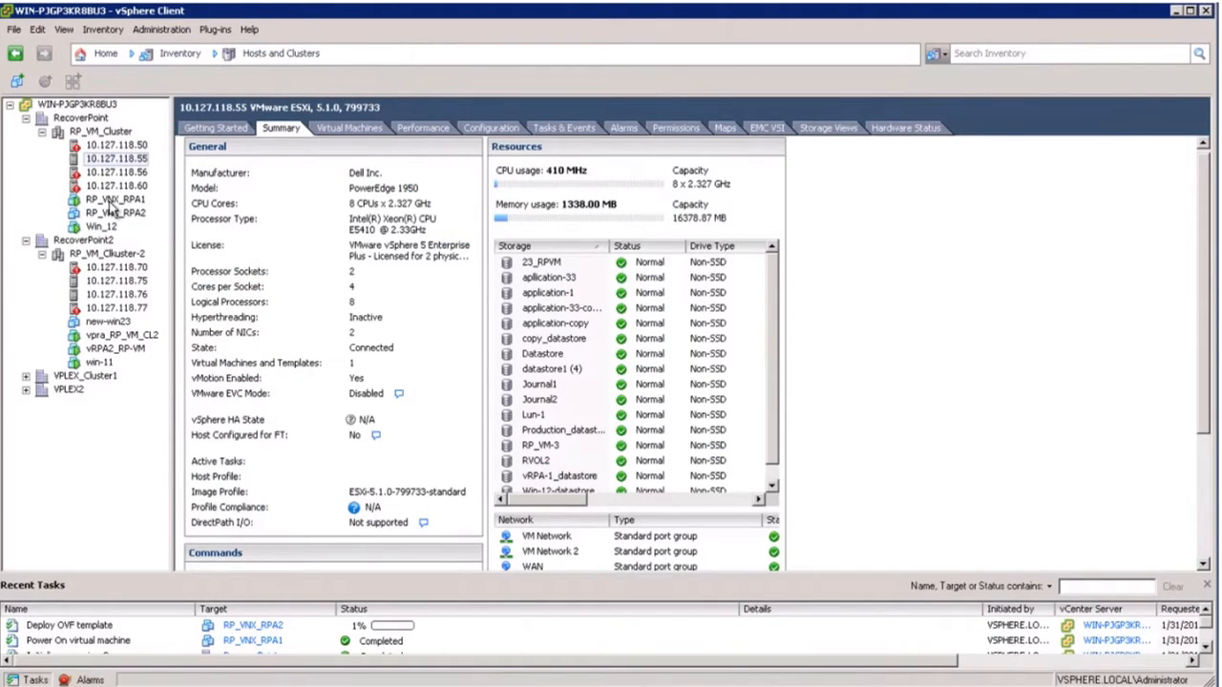
click(107, 200)
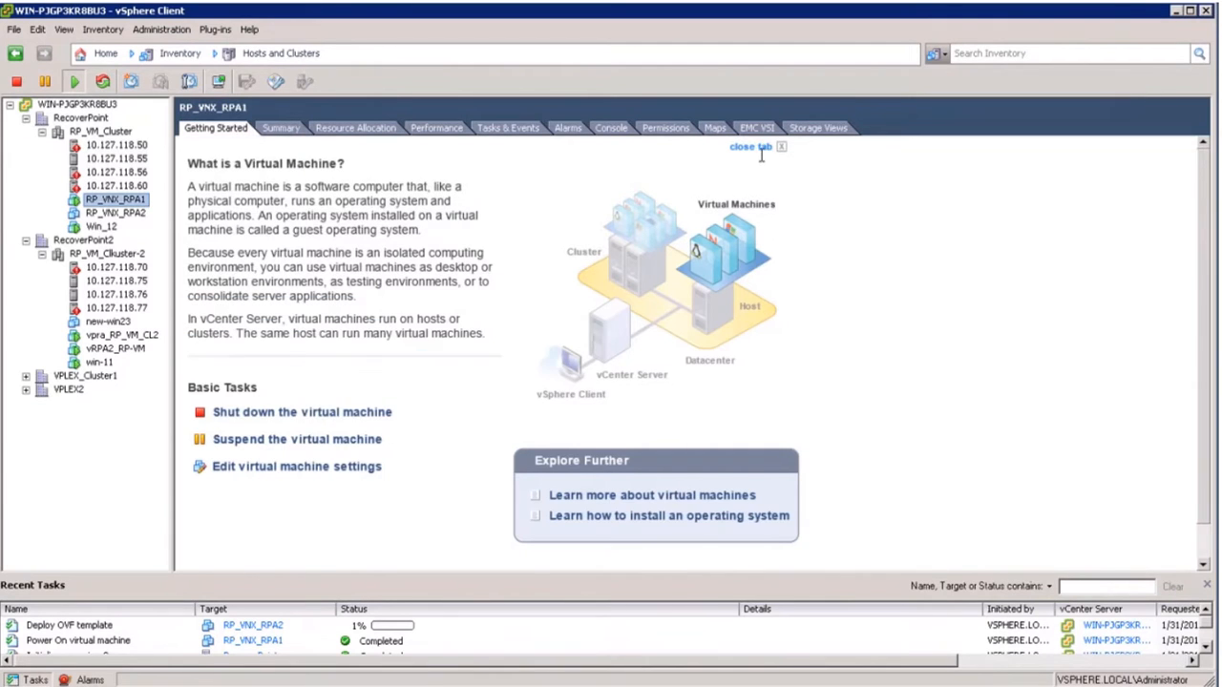
click(611, 128)
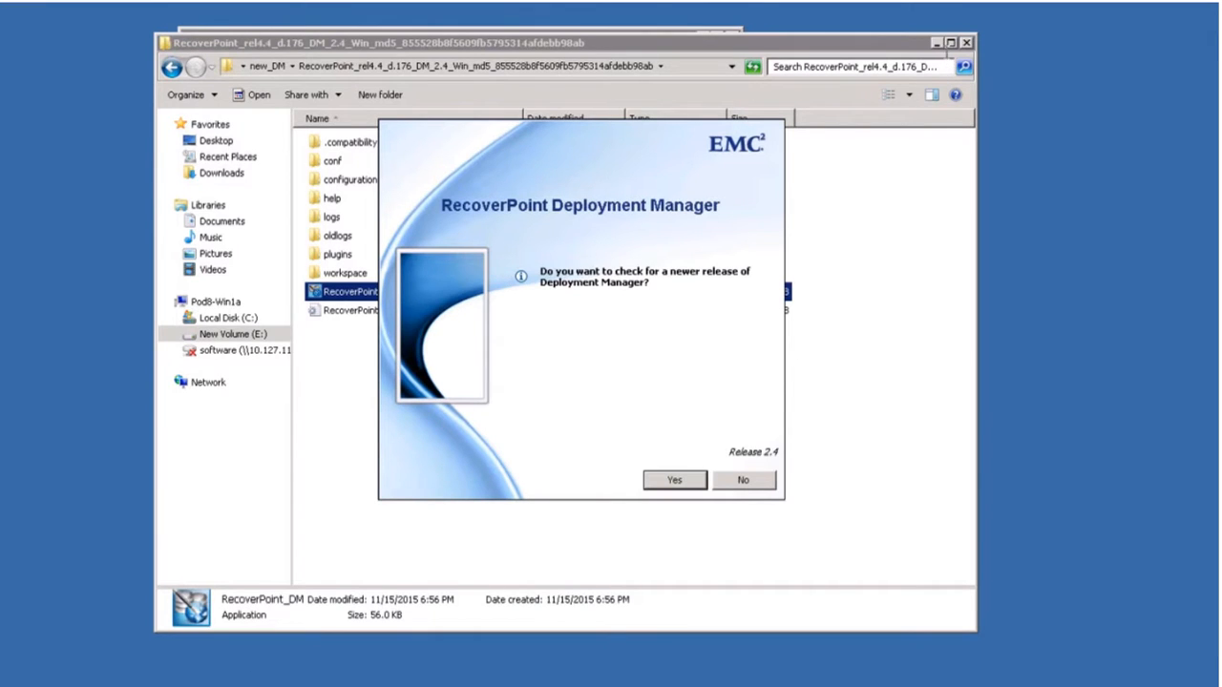
Hide Explorer and Command Prompt, skip the update check, and choose RecoverPoint 4.0 or later.
click(936, 49)
click(703, 38)
click(704, 37)
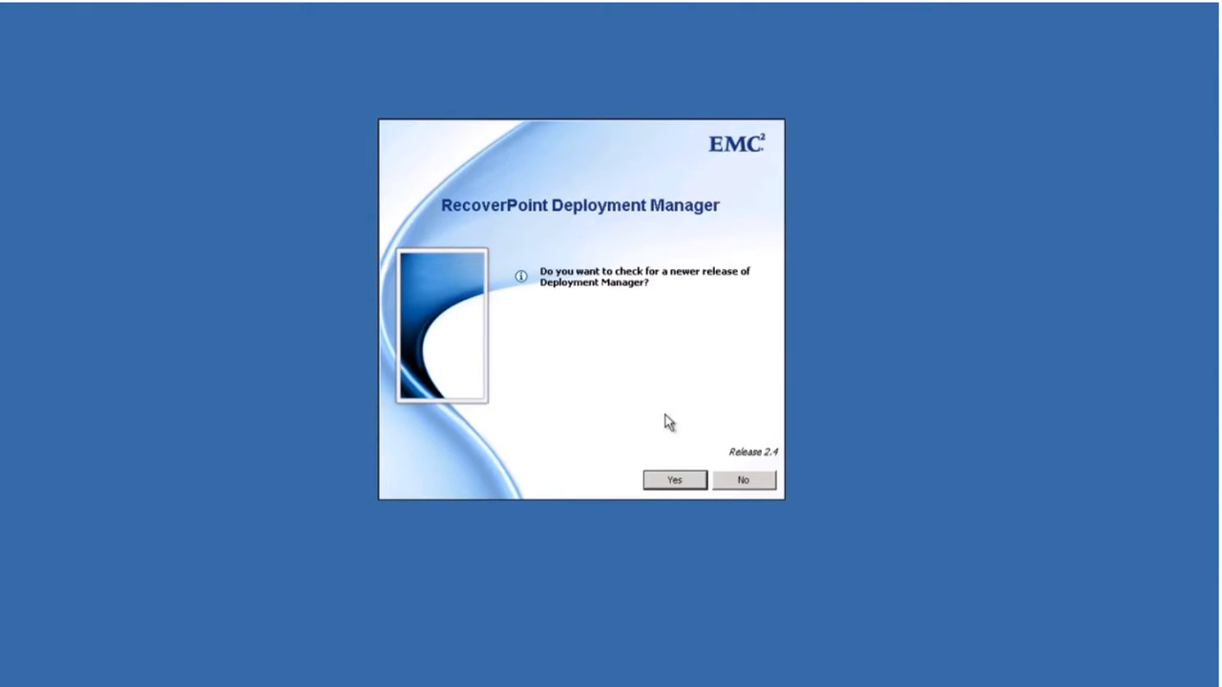
click(751, 482)
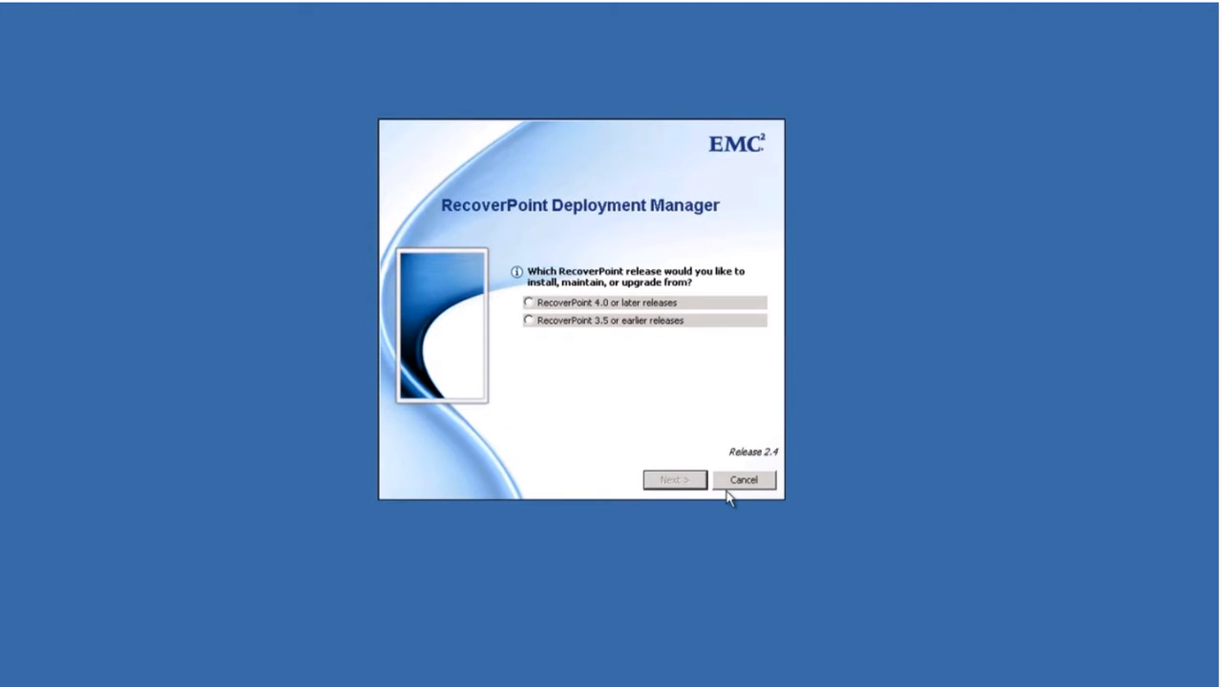
click(530, 304)
click(674, 481)
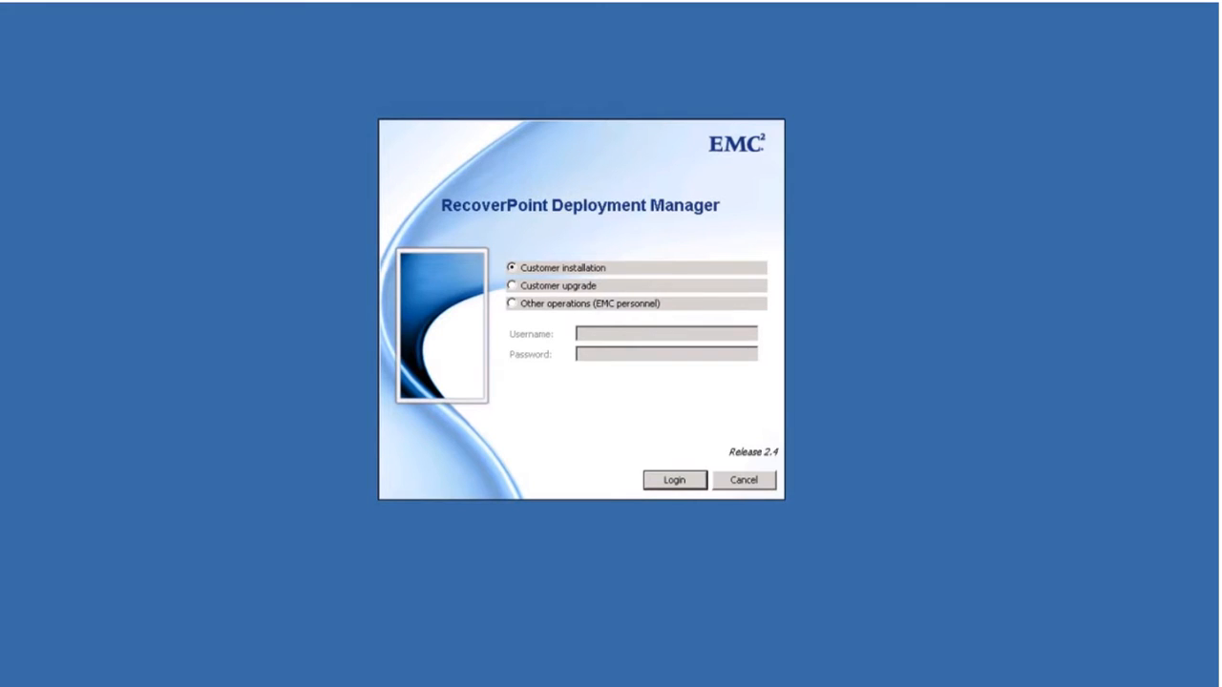
Log in as EMC personnel with the operations credentials.
click(517, 306)
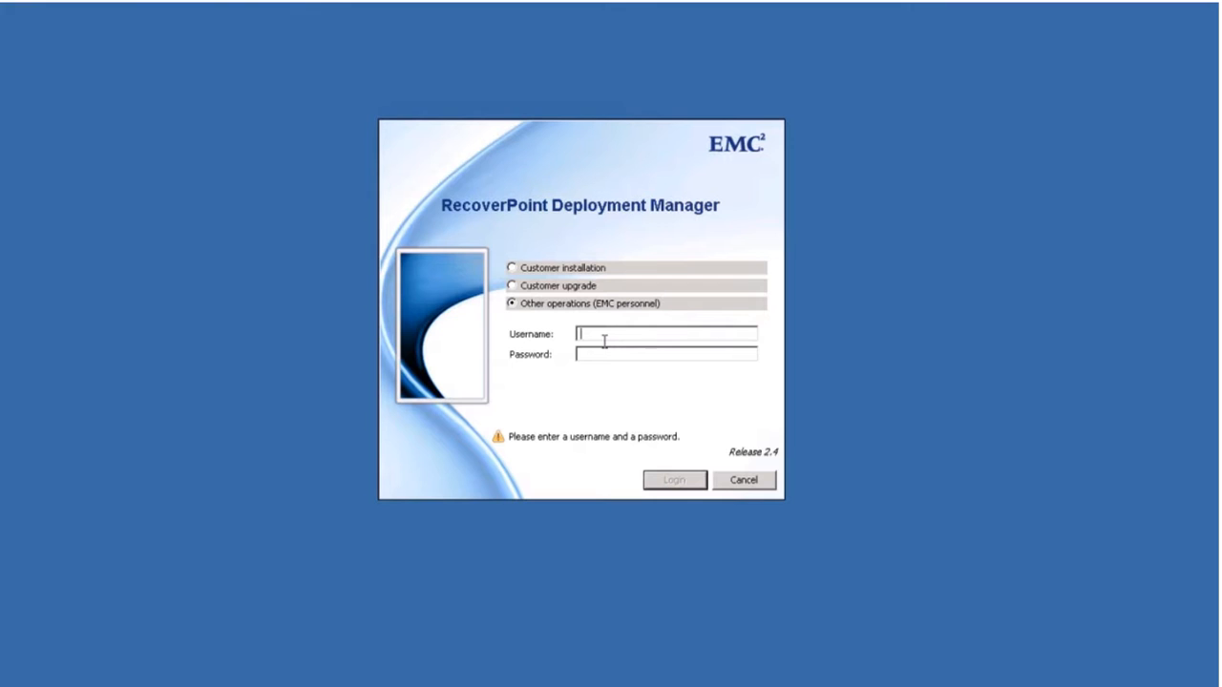
text(ad)
text(admin)
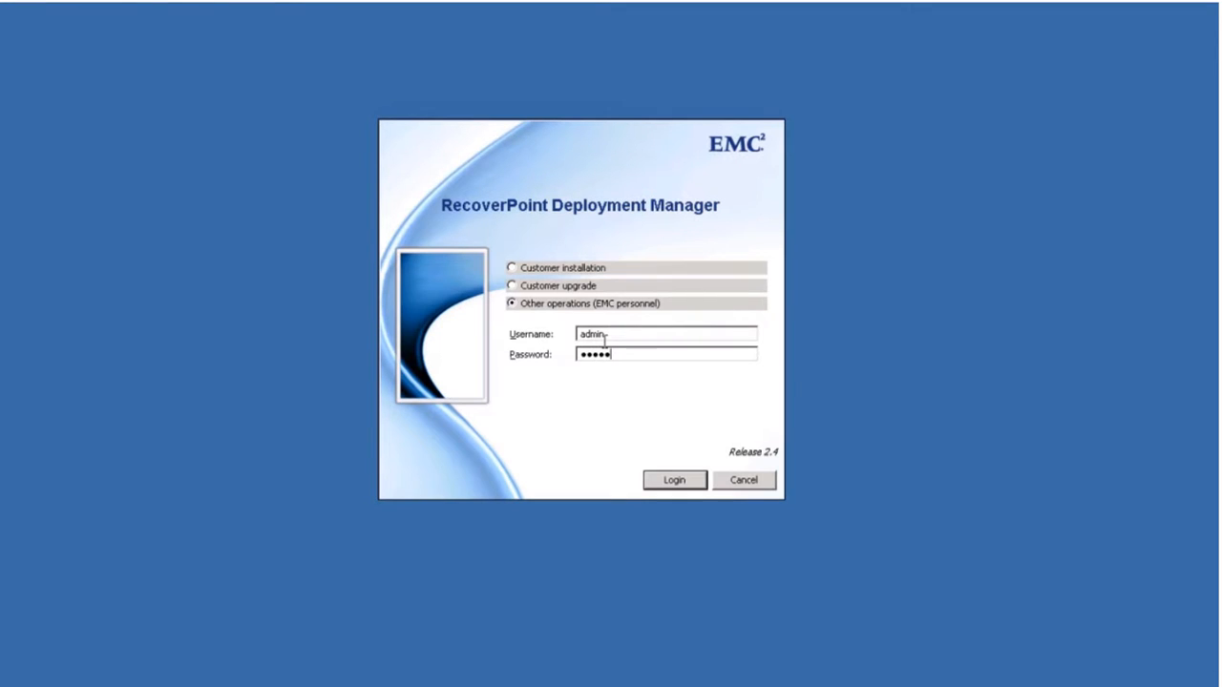
click(670, 490)
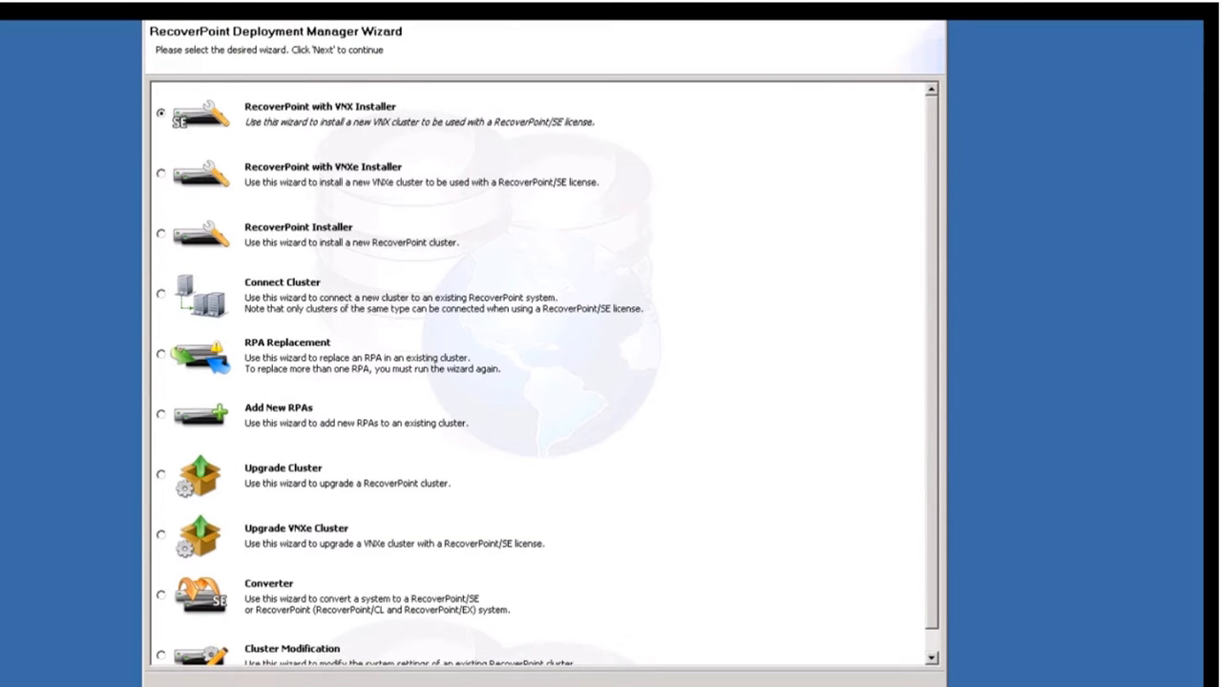
Launch the RecoverPoint with VNX Installer and confirm the prerequisites are fulfilled.
click(754, 686)
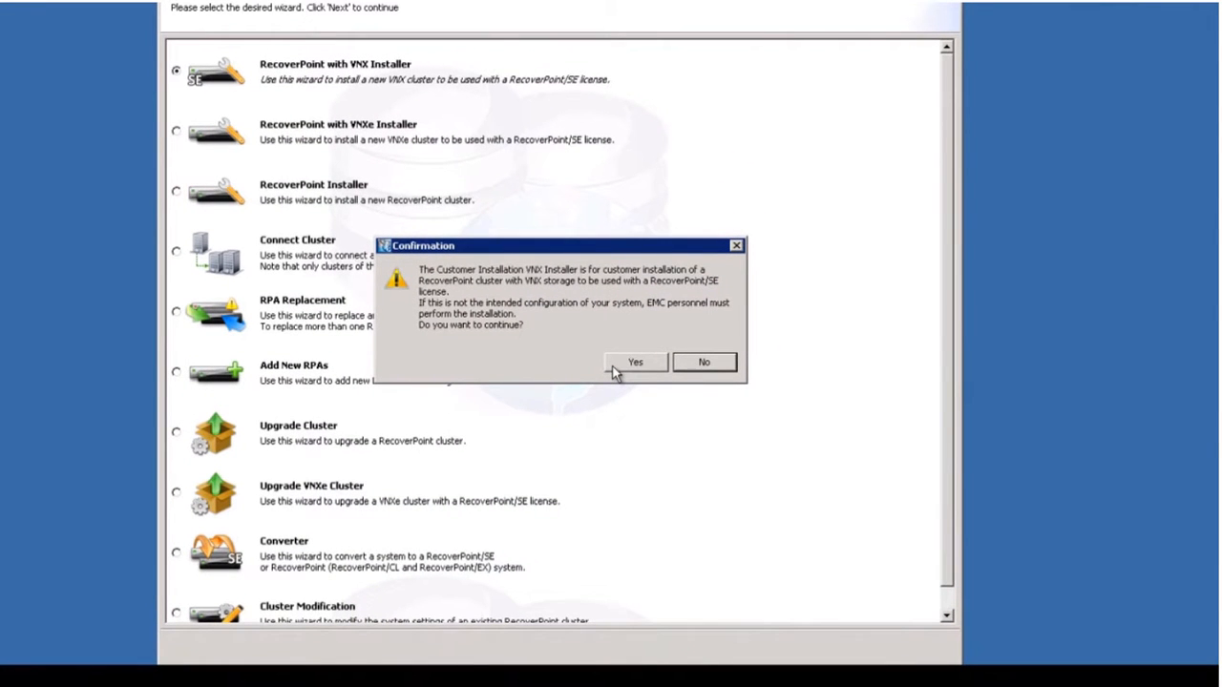
click(632, 367)
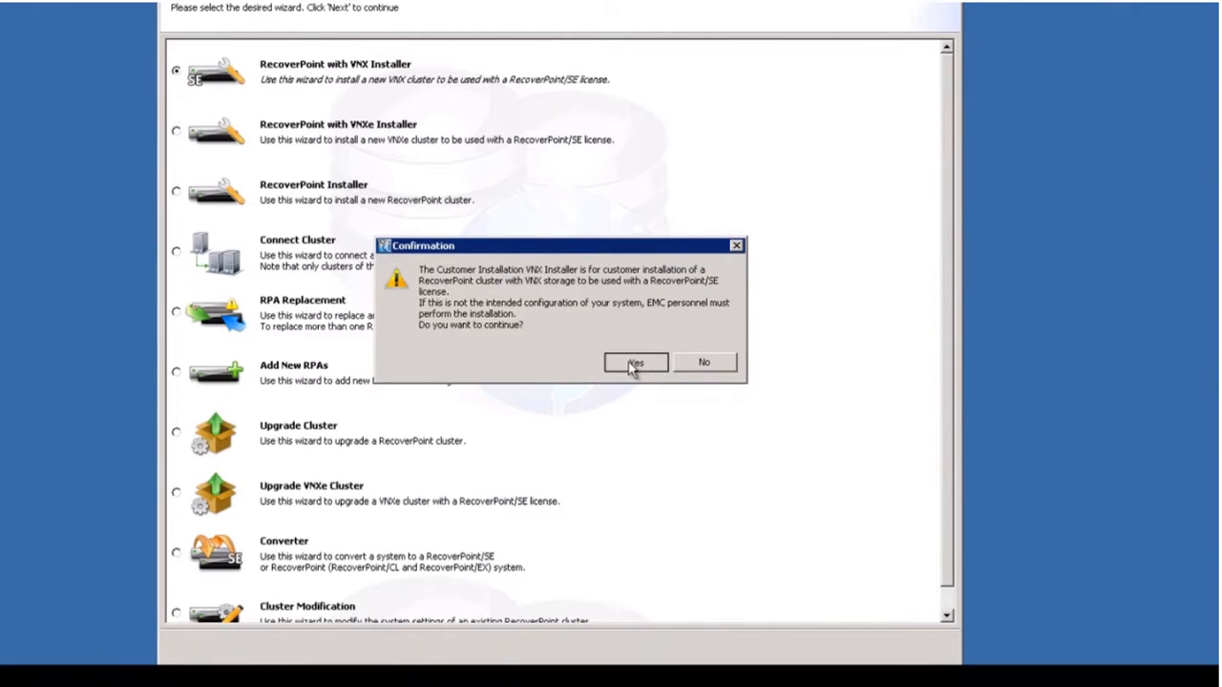
click(634, 363)
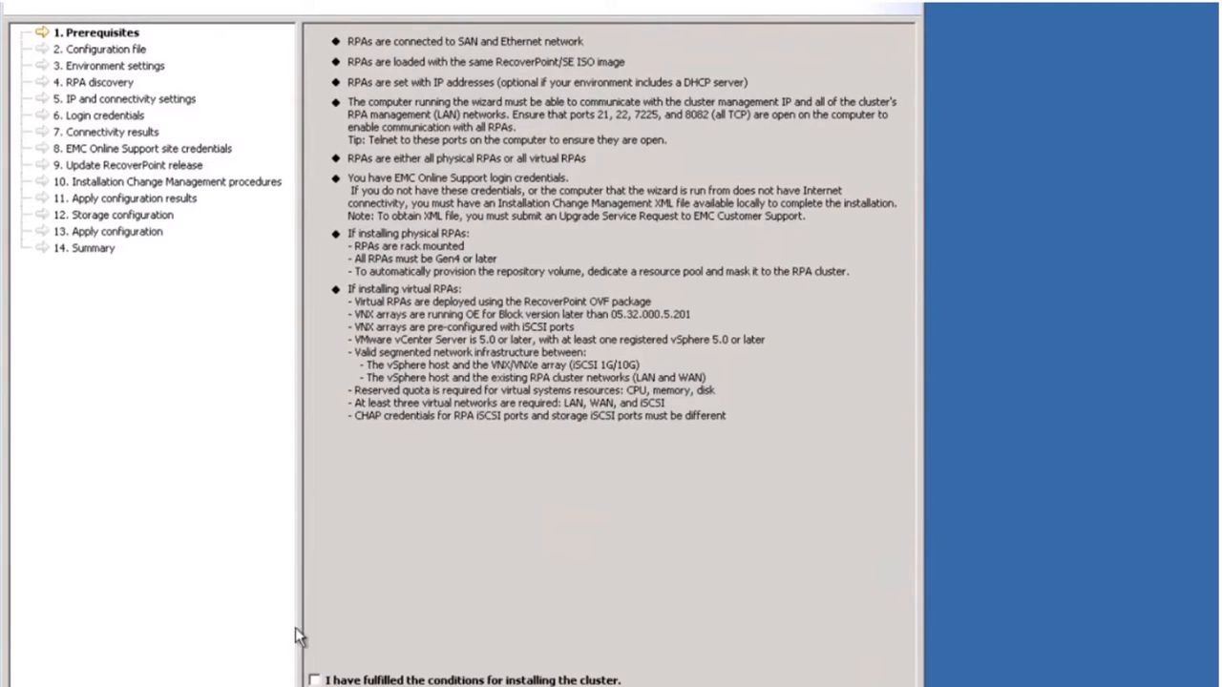
click(366, 680)
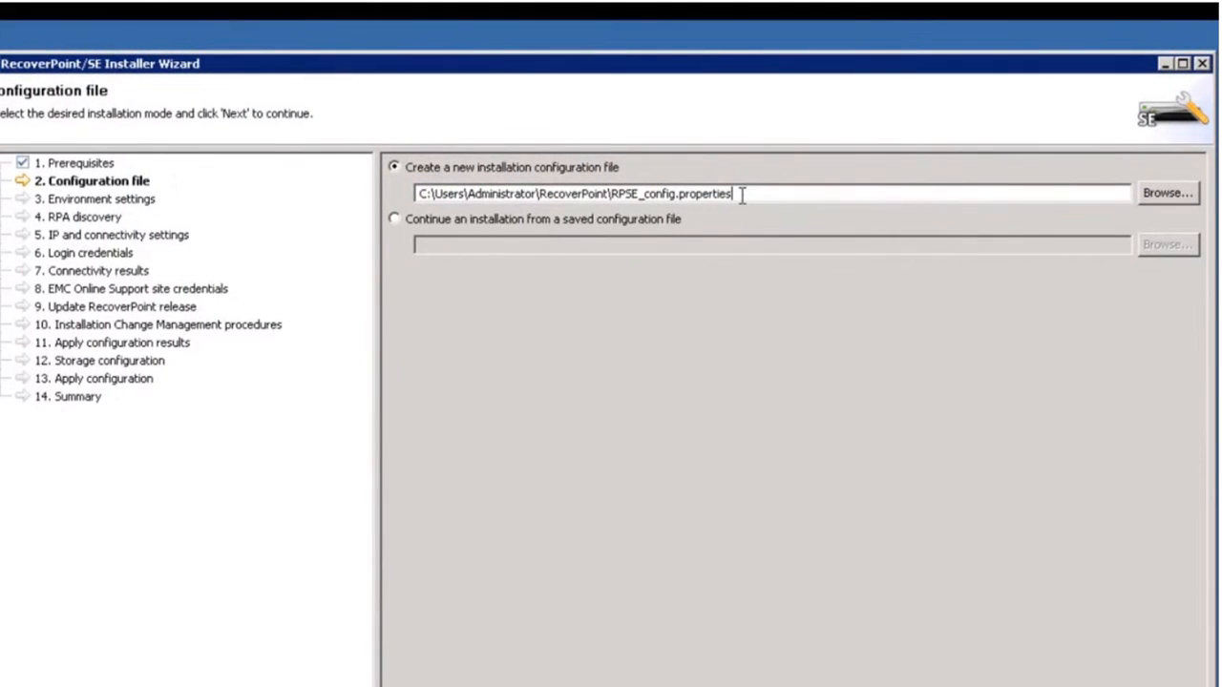
Name the new configuration file RP_VNX_vRPA.
drag(742, 194, 612, 194)
text(RP_VNX)
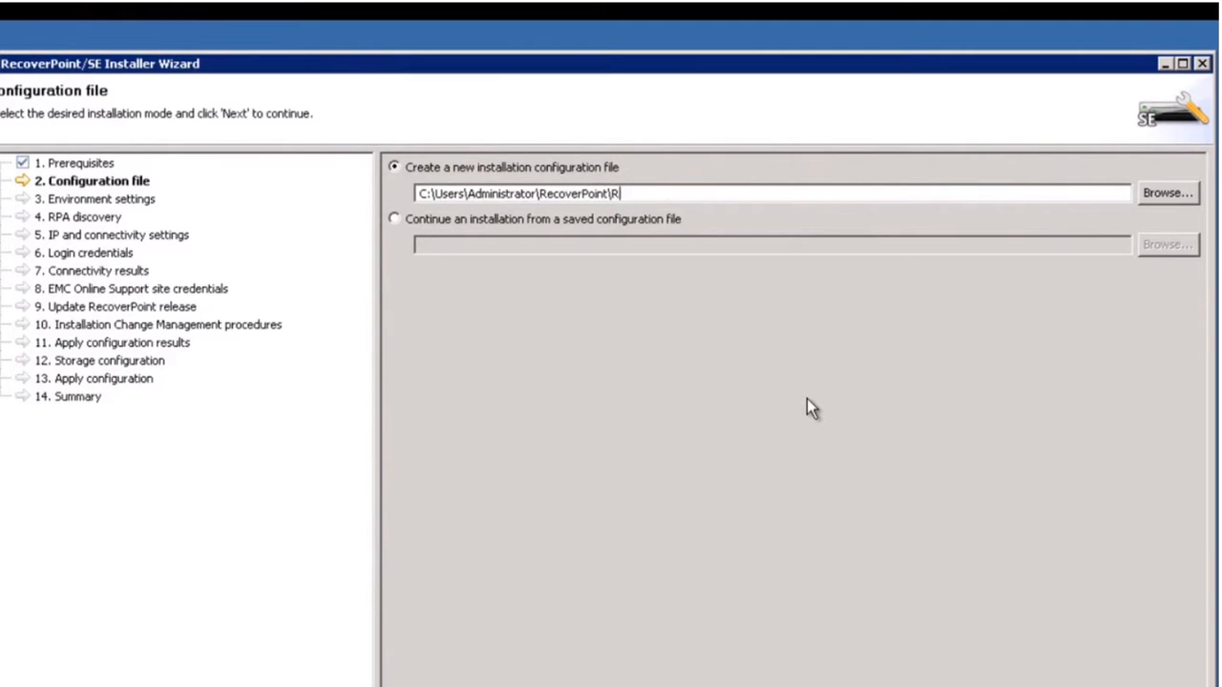
text(_vRPA)
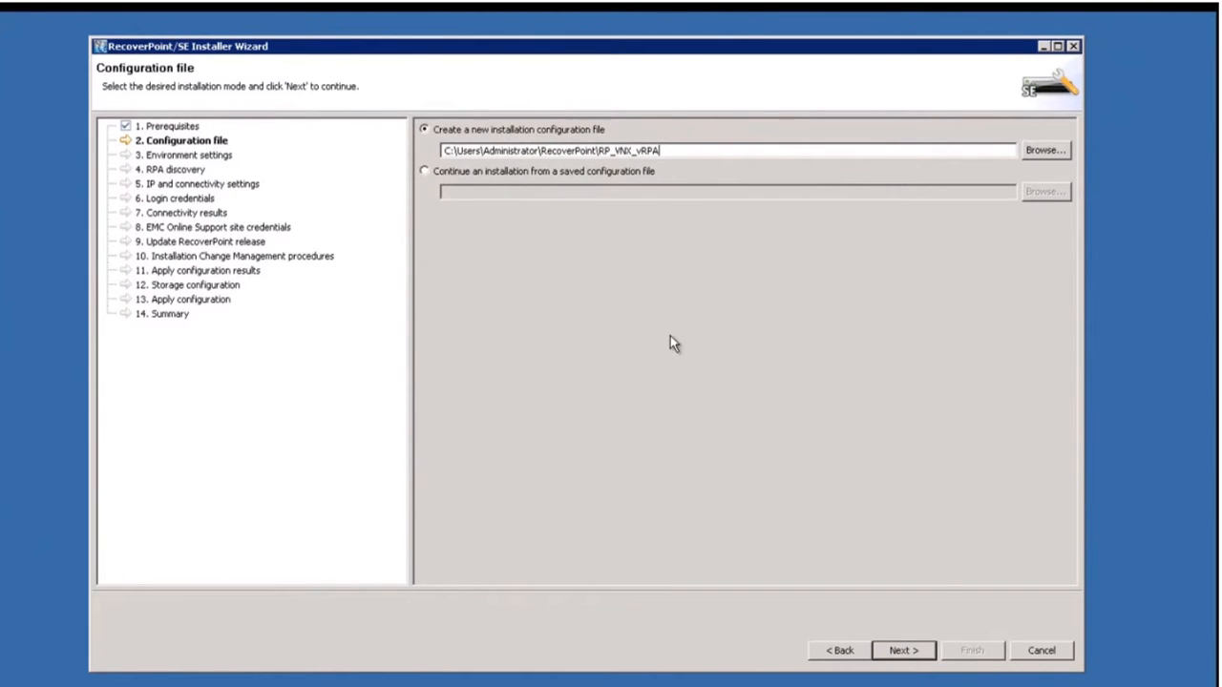
click(925, 657)
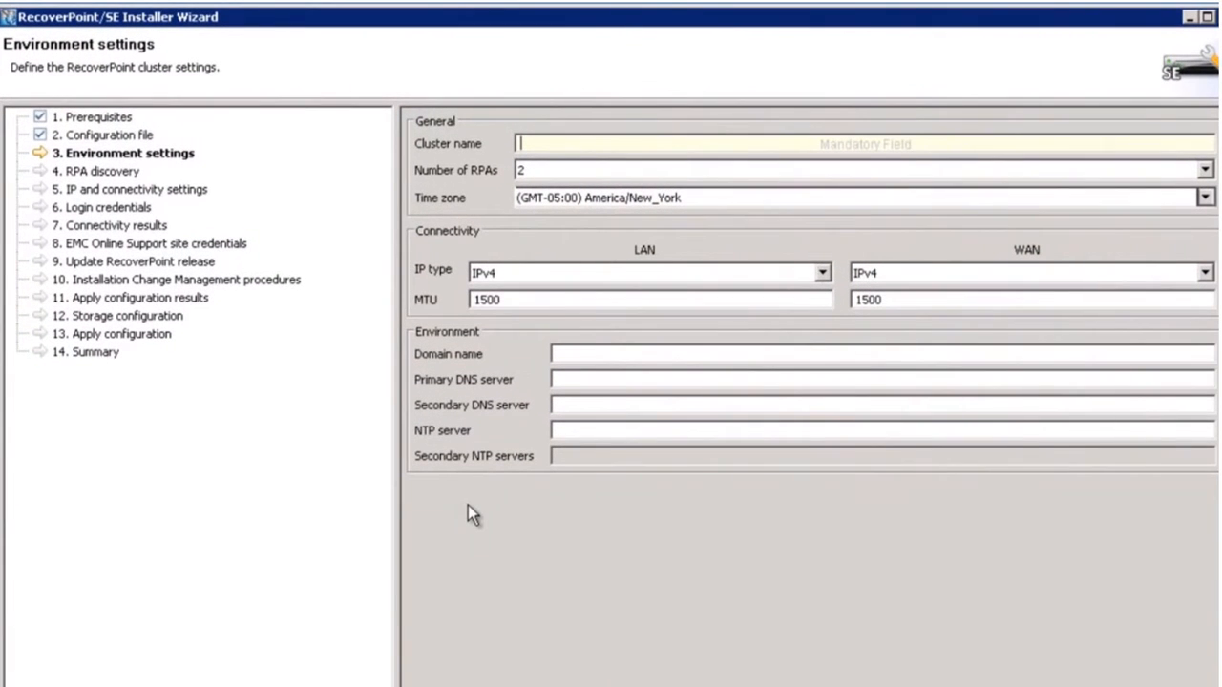
Name the cluster RP_VNX_Cluster1 and set NTP 10.127.118.23 with DNS servers 10.127.70.1 and 10.127.70.2.
text(RP_VN)
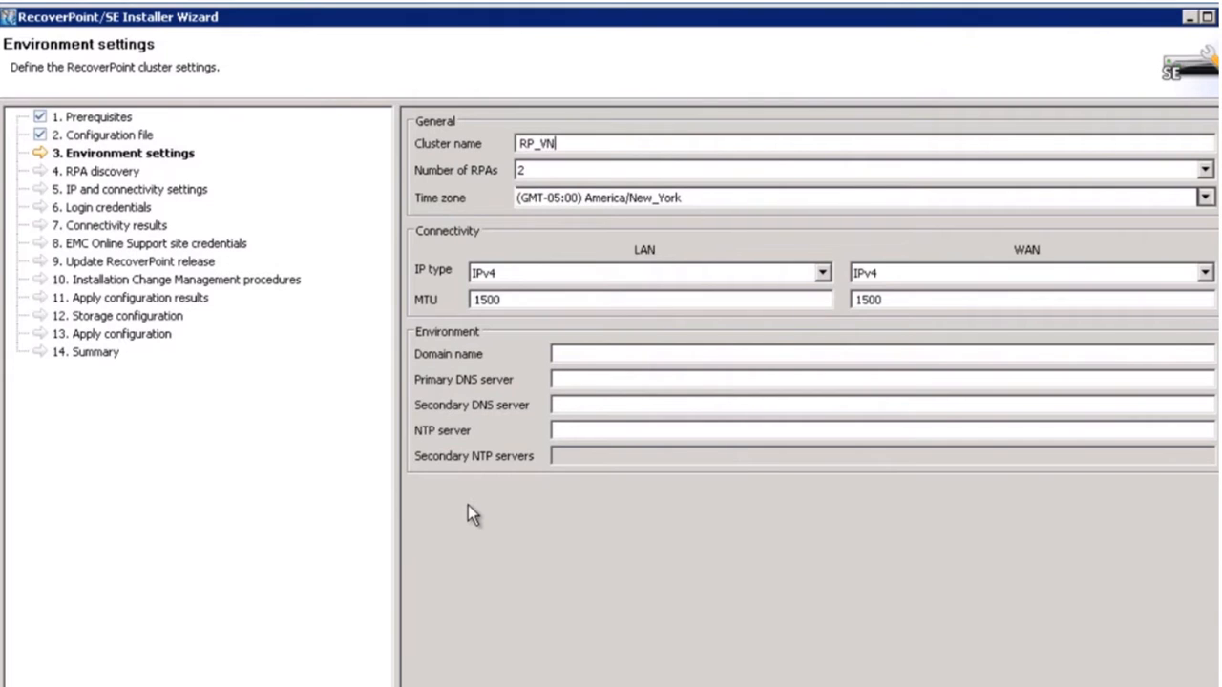
text(X_Clus)
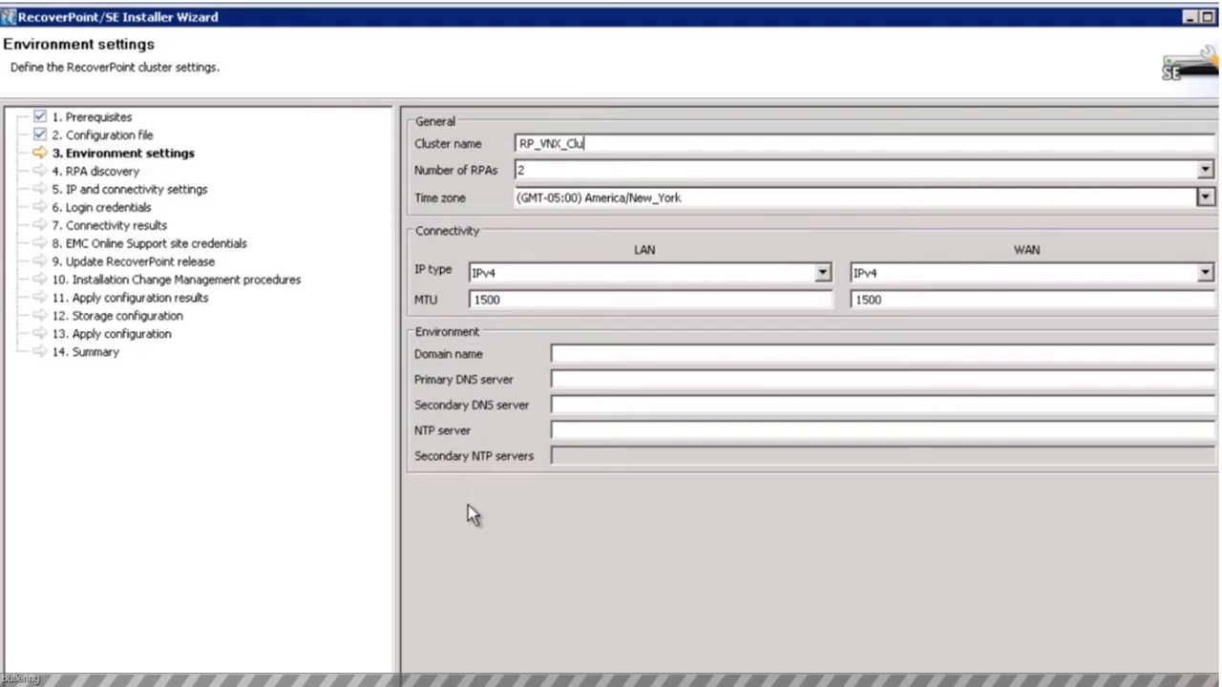
text(ter1)
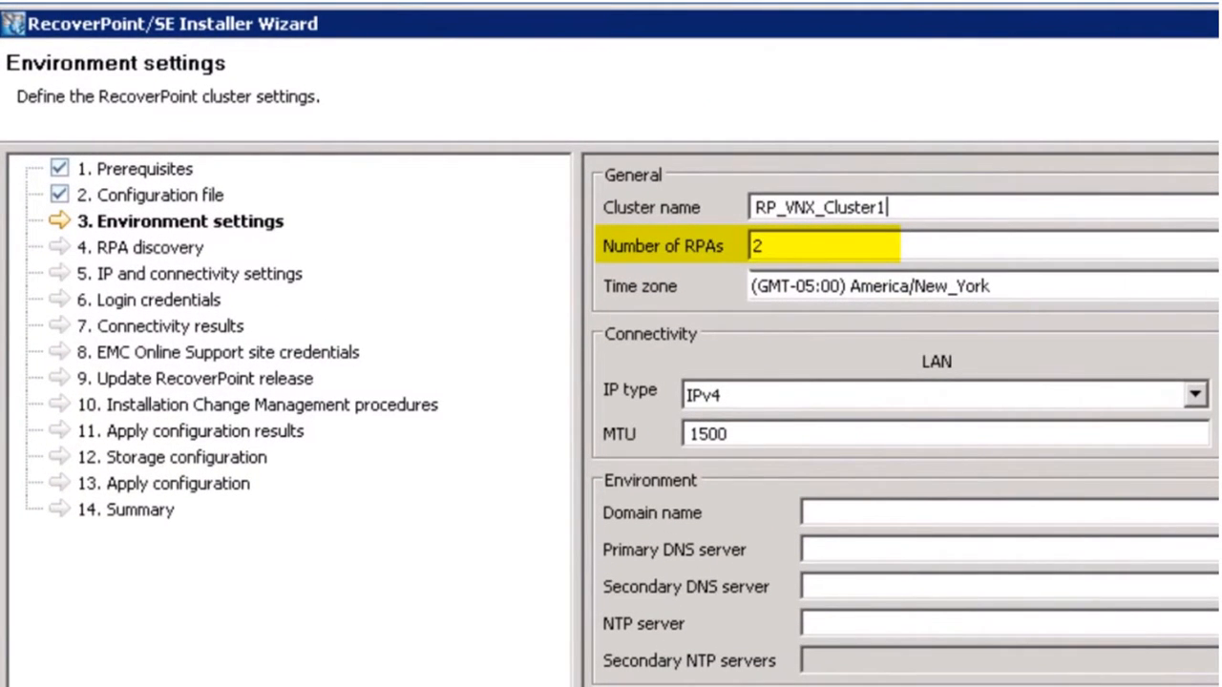
click(829, 626)
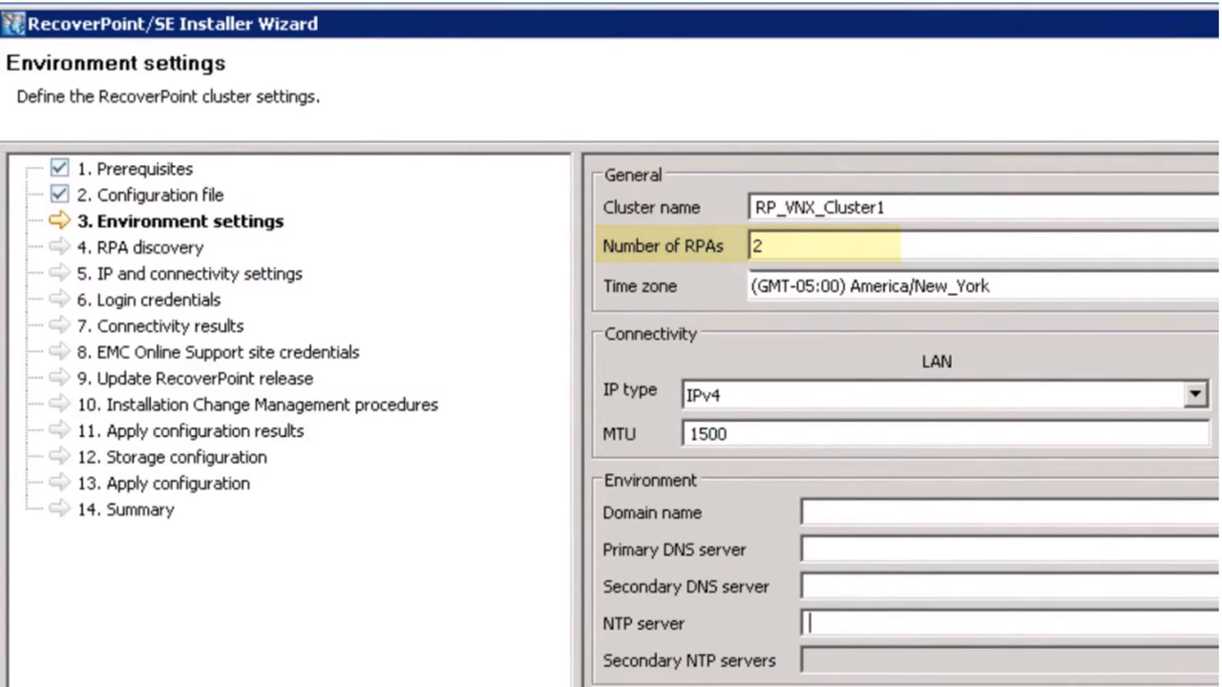
text(10.127.)
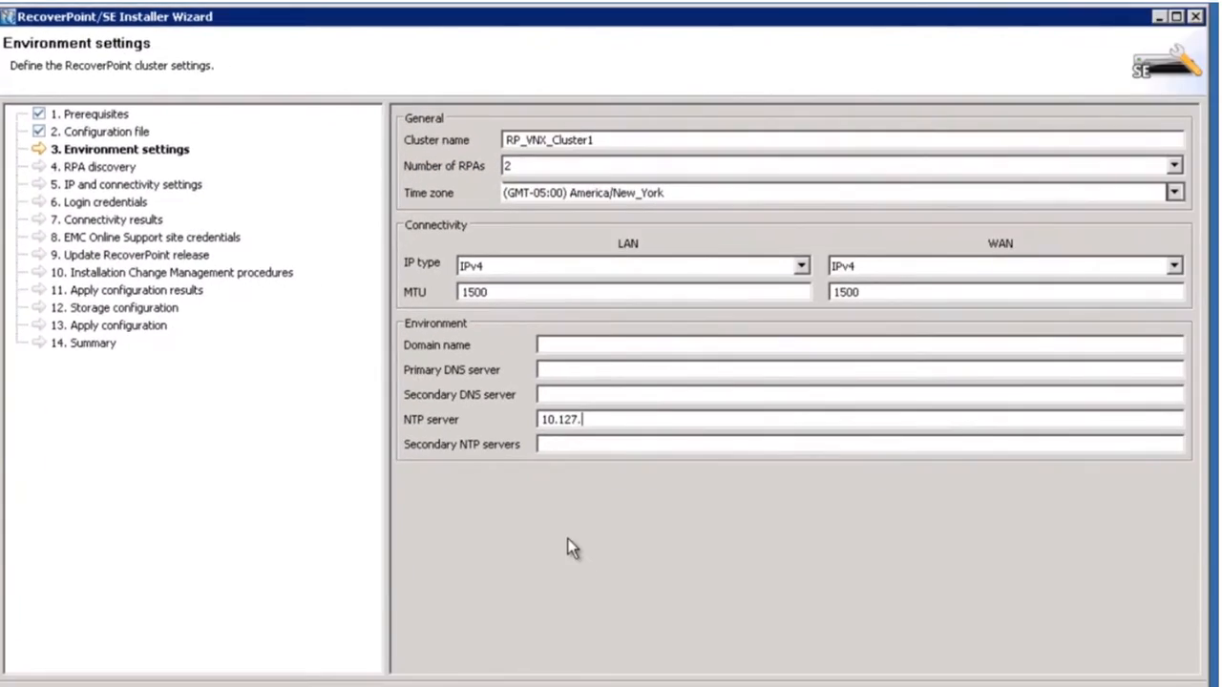
text(118.23)
text(10.12)
text(7.70.1)
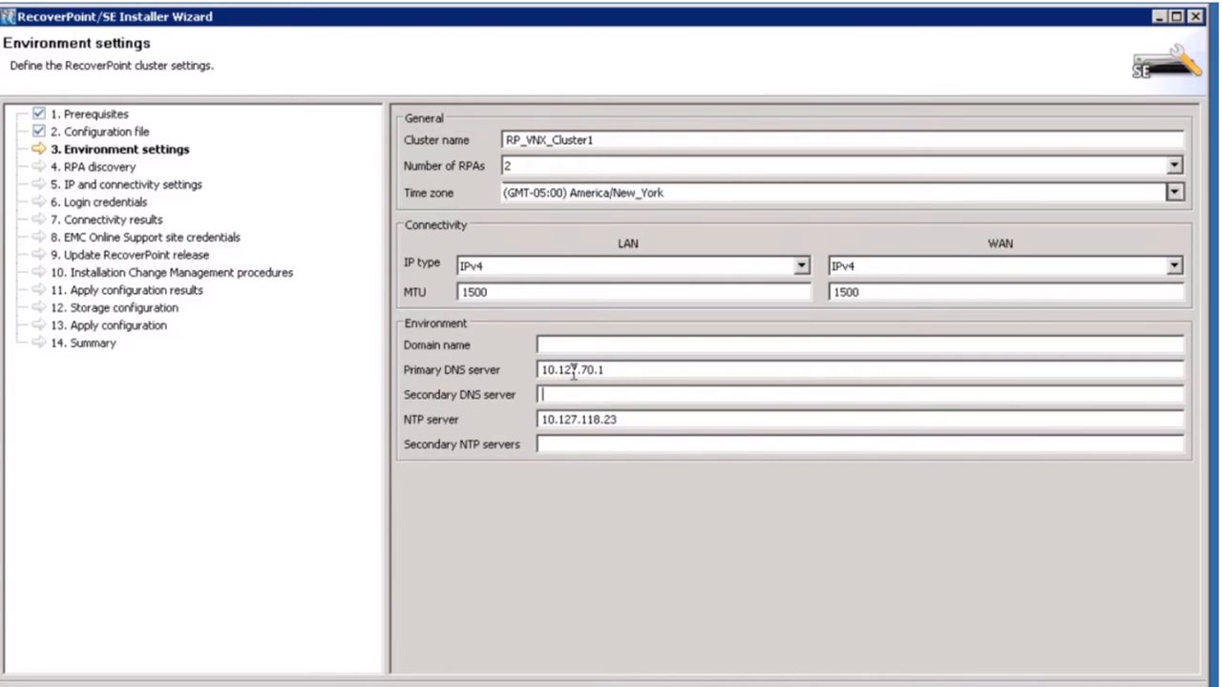
text(10.127.70.2)
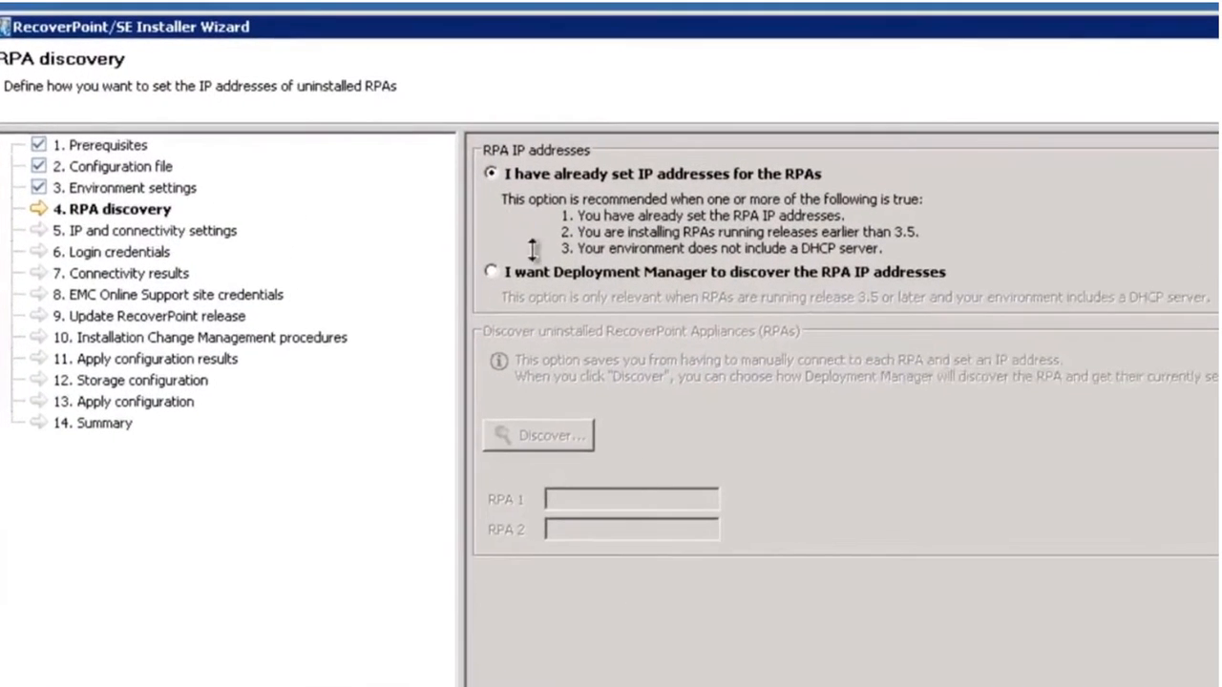
Choose 'I have already set IP addresses for the RPAs' and proceed to IP and connectivity settings.
click(490, 272)
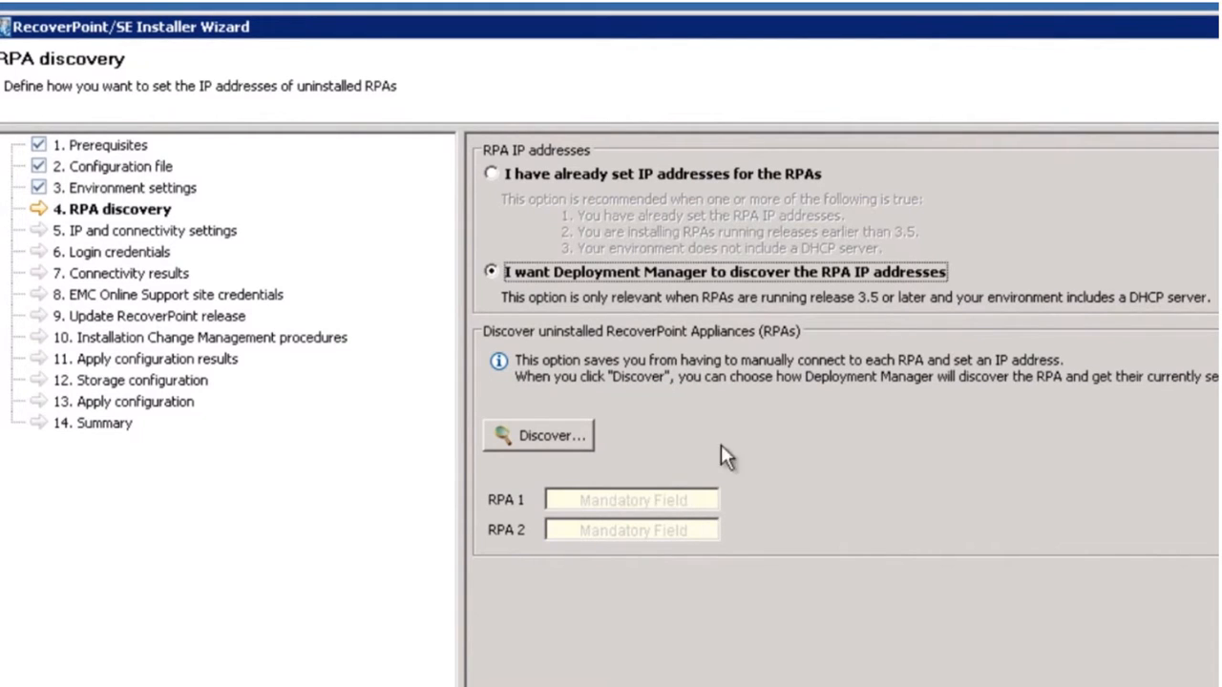
click(492, 170)
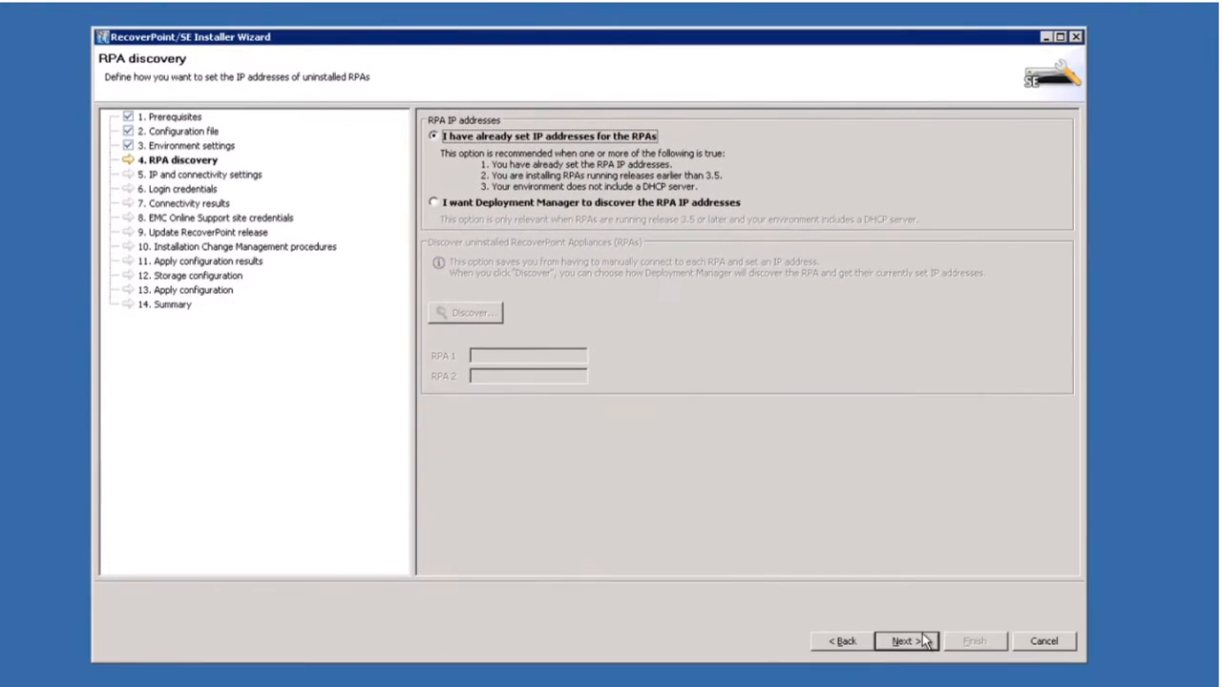
click(924, 648)
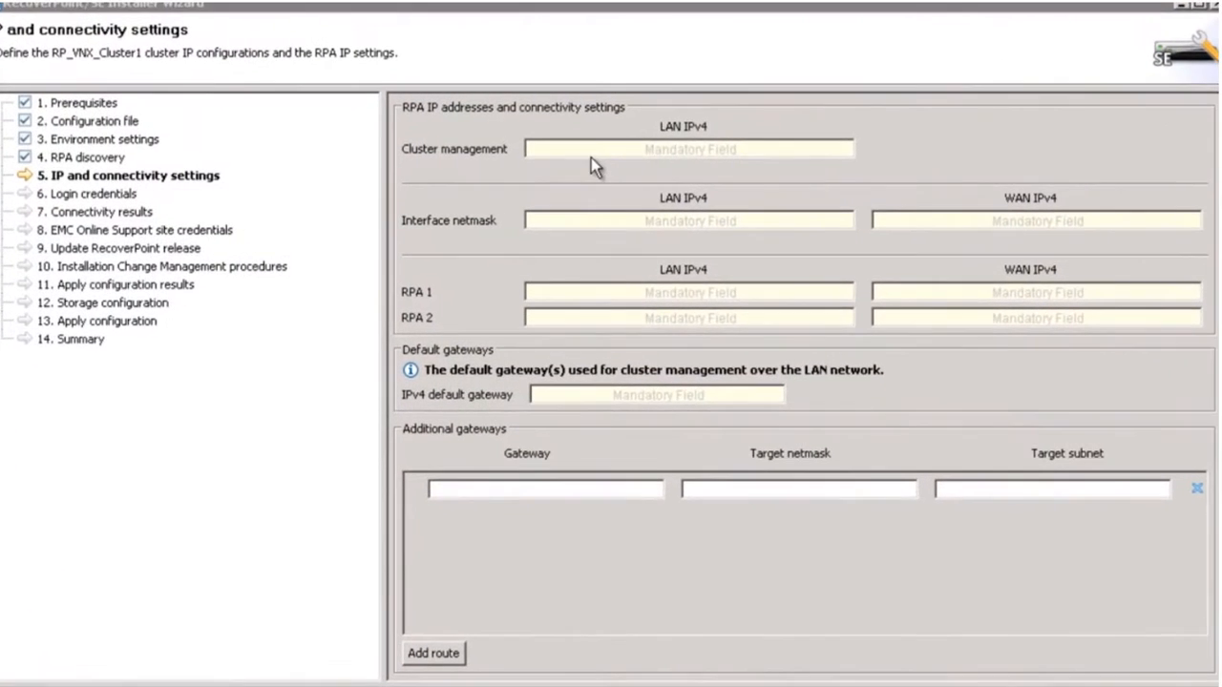
click(579, 155)
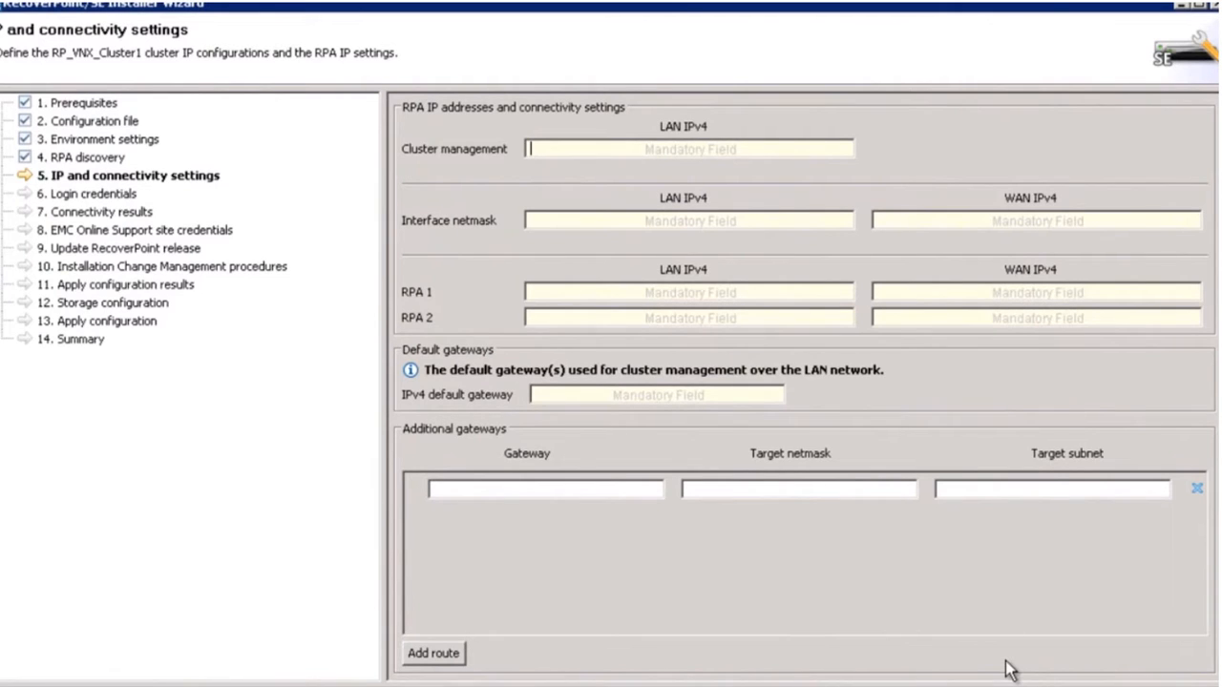
Enter cluster management 10.127.118.20, netmasks 255.255.255.128 and 255.255.255.224, and RPA LAN IPs 10.127.118.22 and 10.127.118.21.
text(10.)
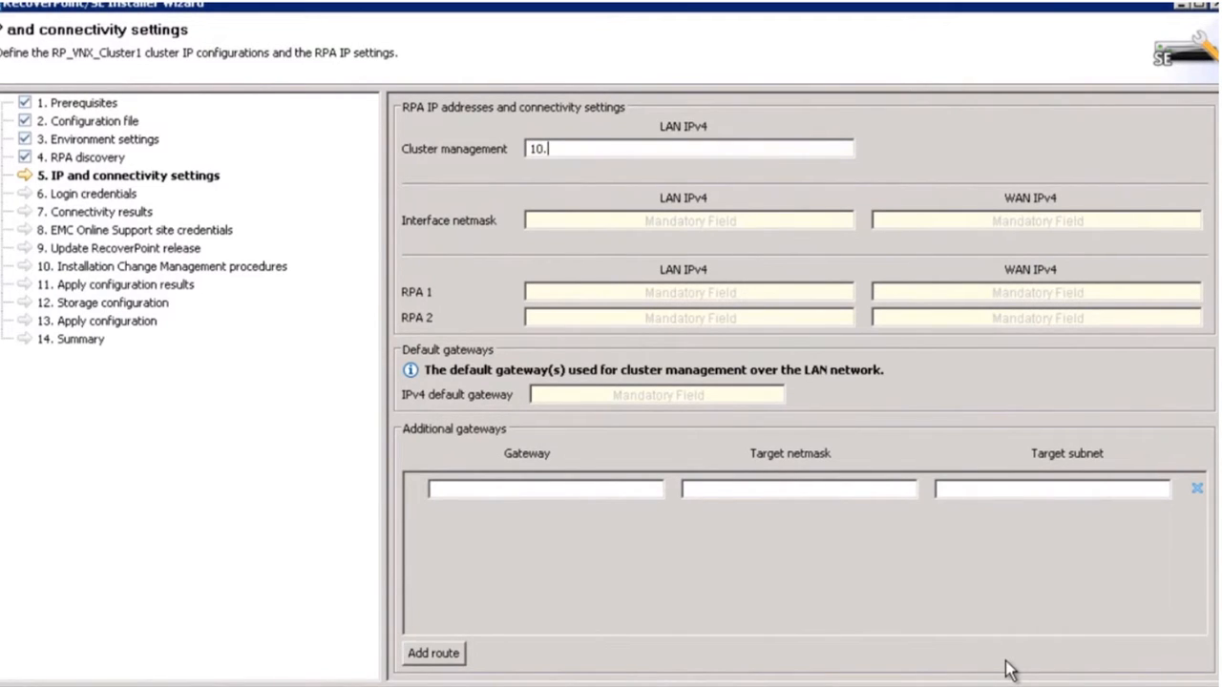
text(127.118.20)
key(Tab)
text(255.255.255.128)
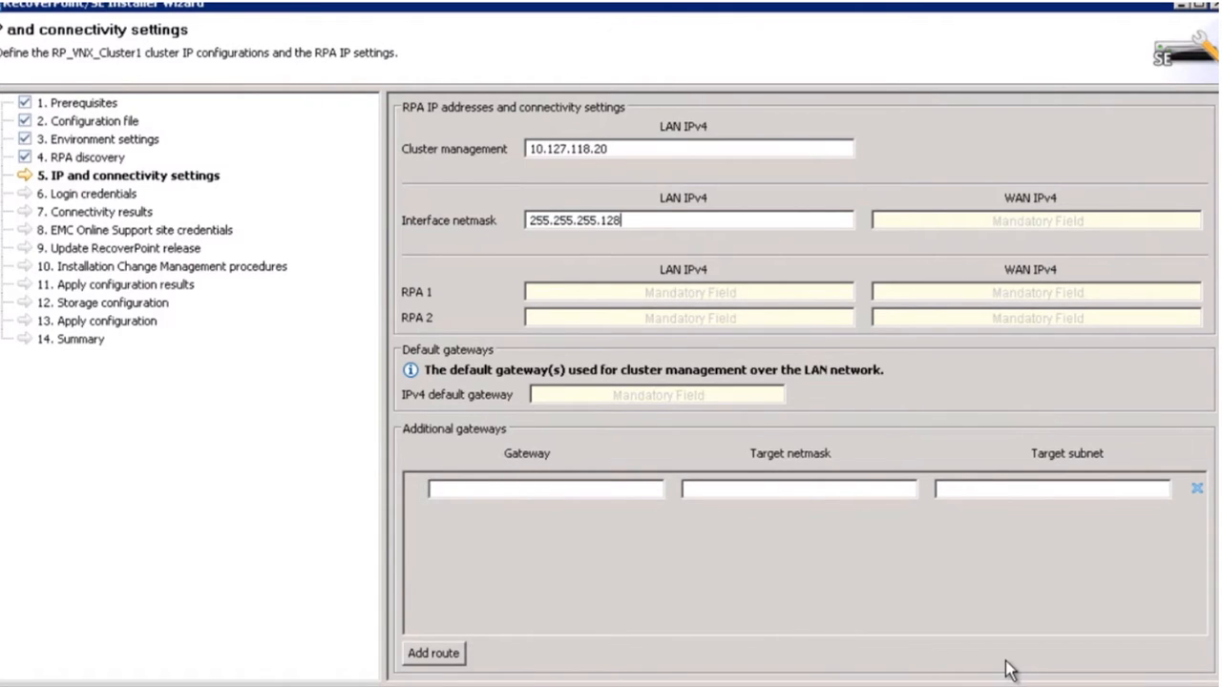
key(Tab)
text(255.)
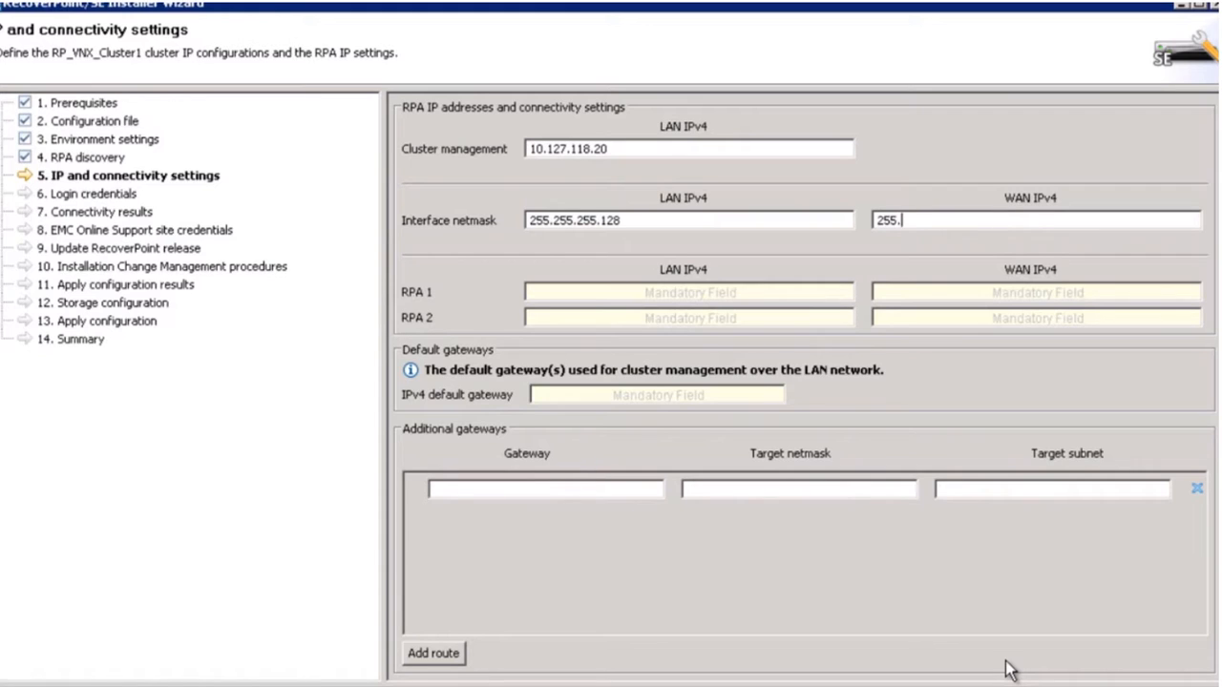
text(255.255.)
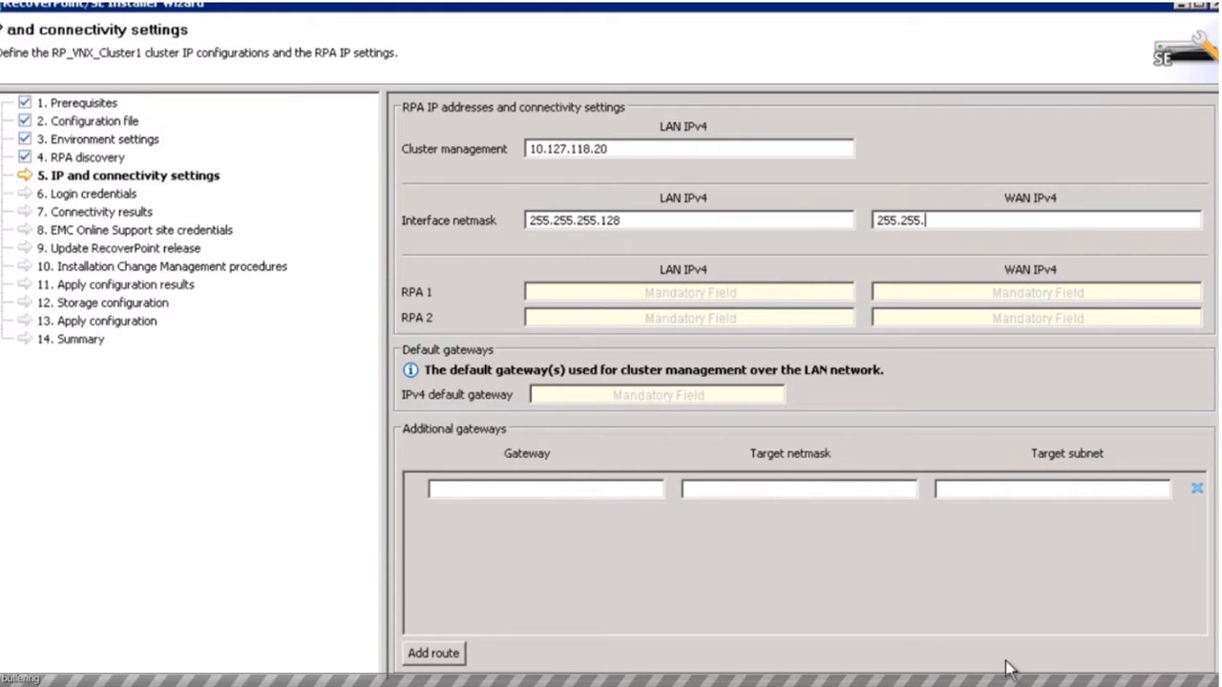
text(224)
key(Tab)
text(10.127.11)
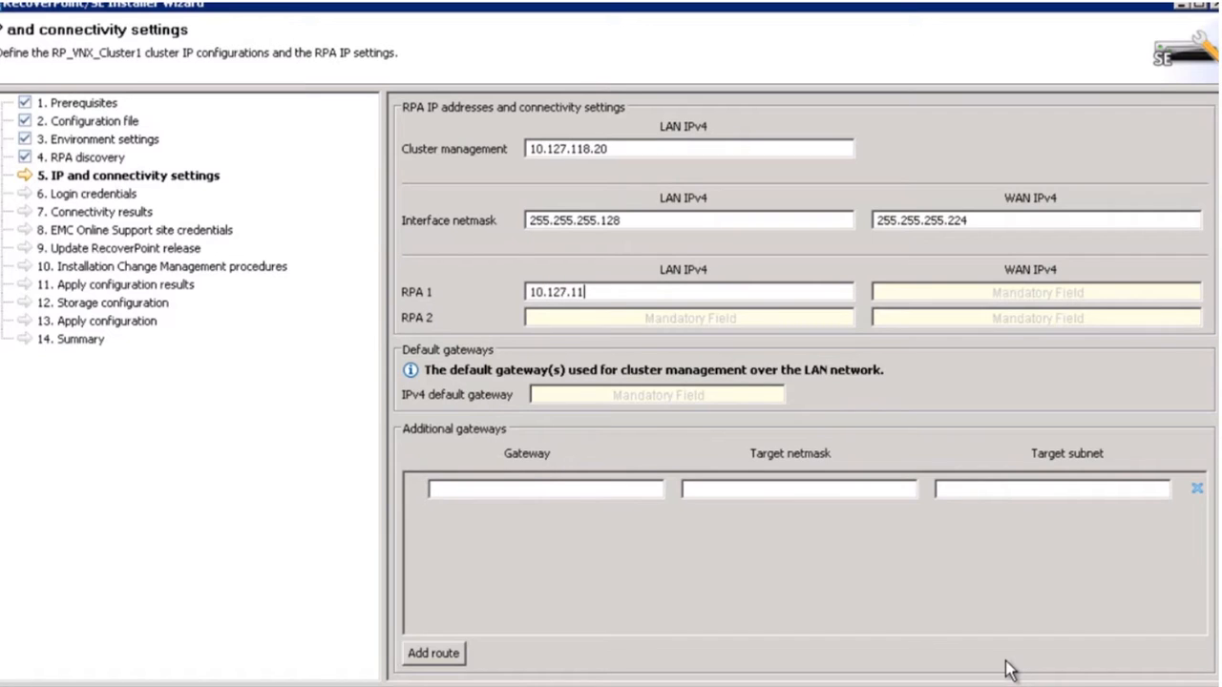
text(8.22)
key(Tab)
key(Tab)
text(10.127.118.21)
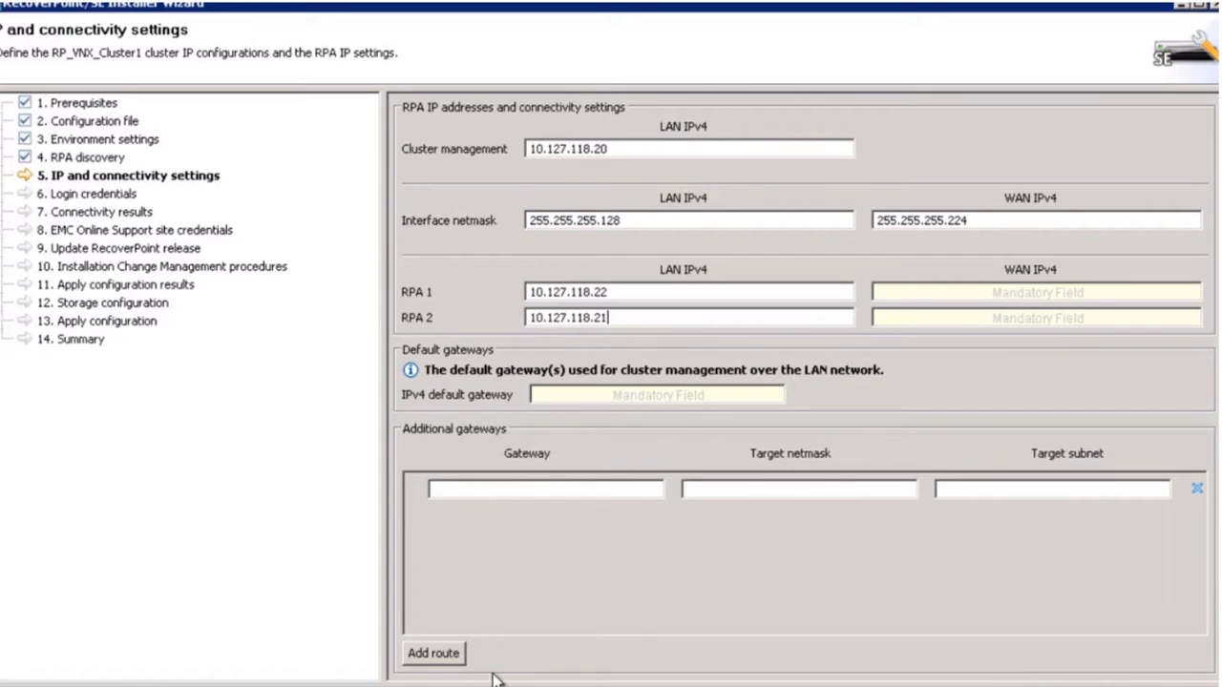
Set default gateway 10.127.118.1 and RPA WAN addresses 172.168.1.11 and 172.168.1.12.
click(536, 396)
text(10.12)
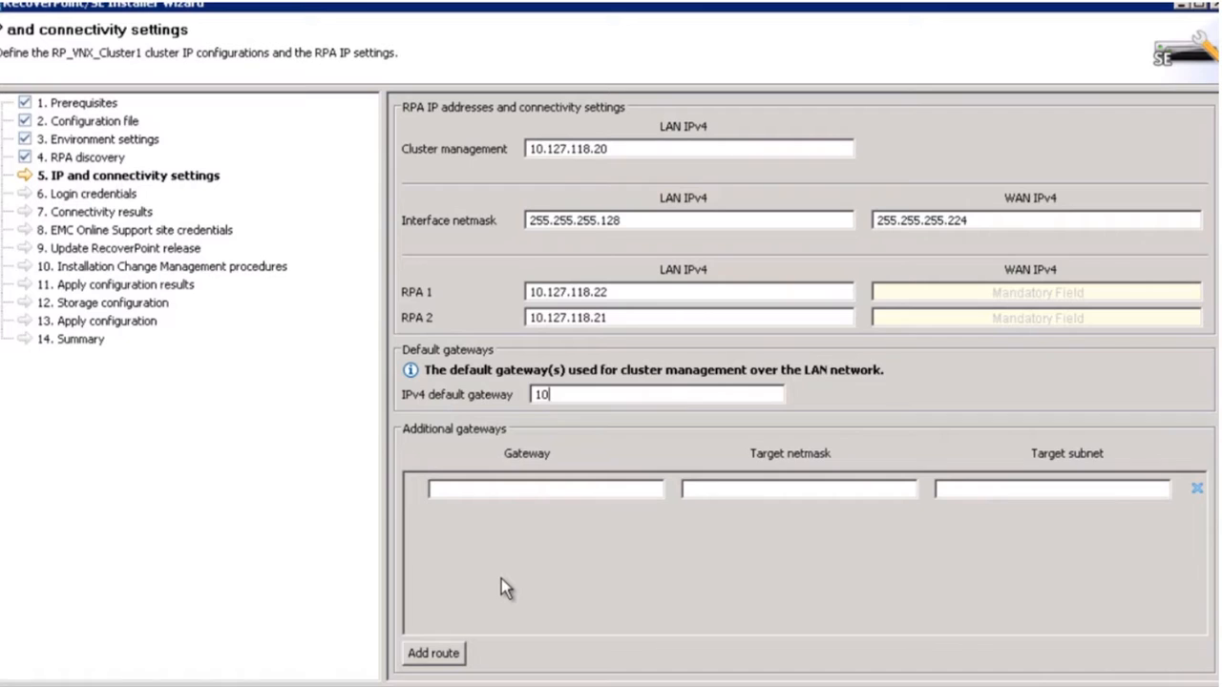
text(7.118.1)
key(Tab)
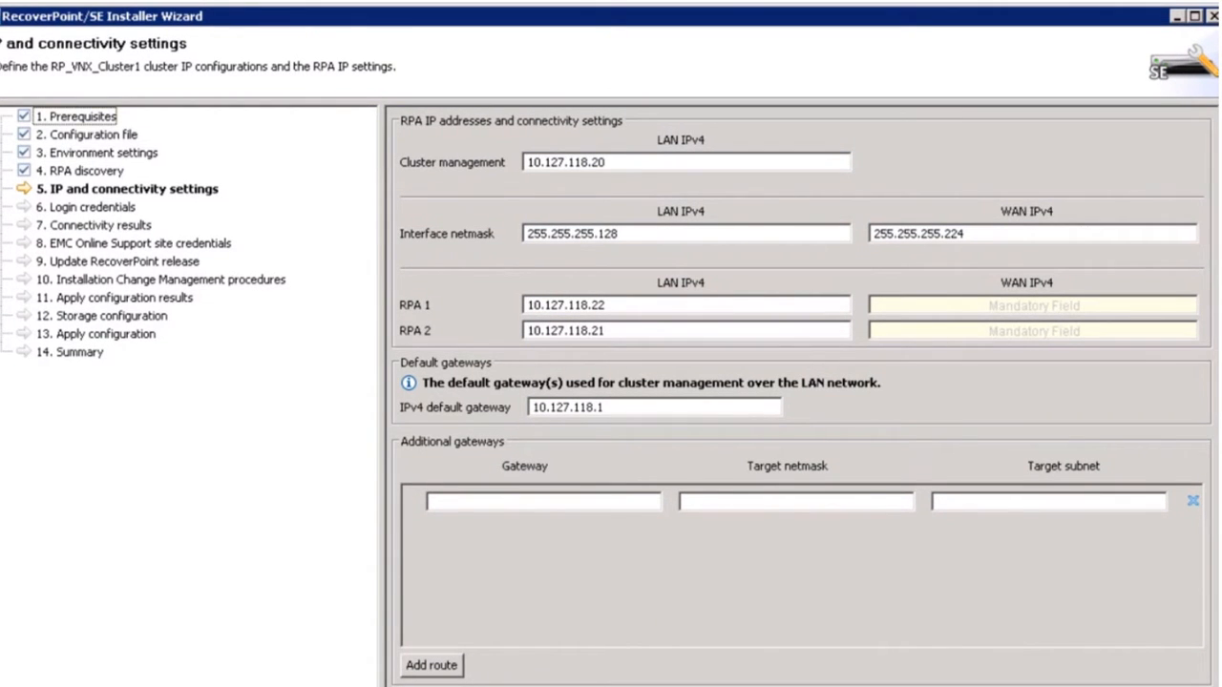
click(894, 306)
text(172.168.1.)
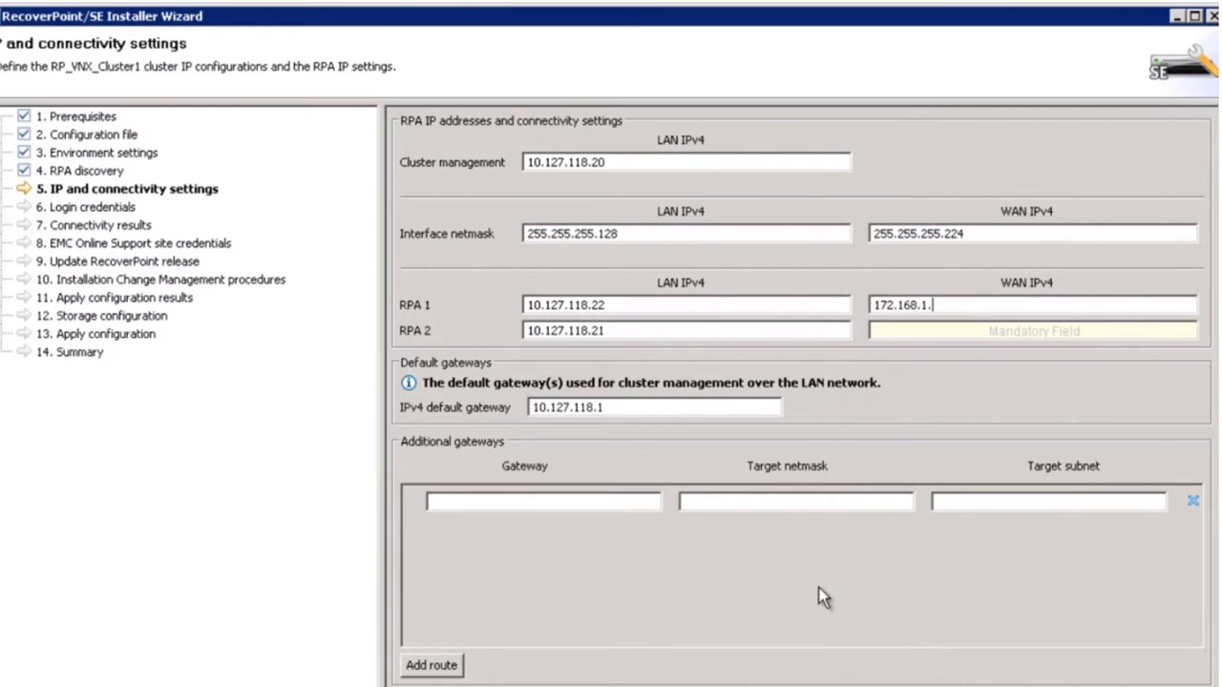
text(11)
click(950, 334)
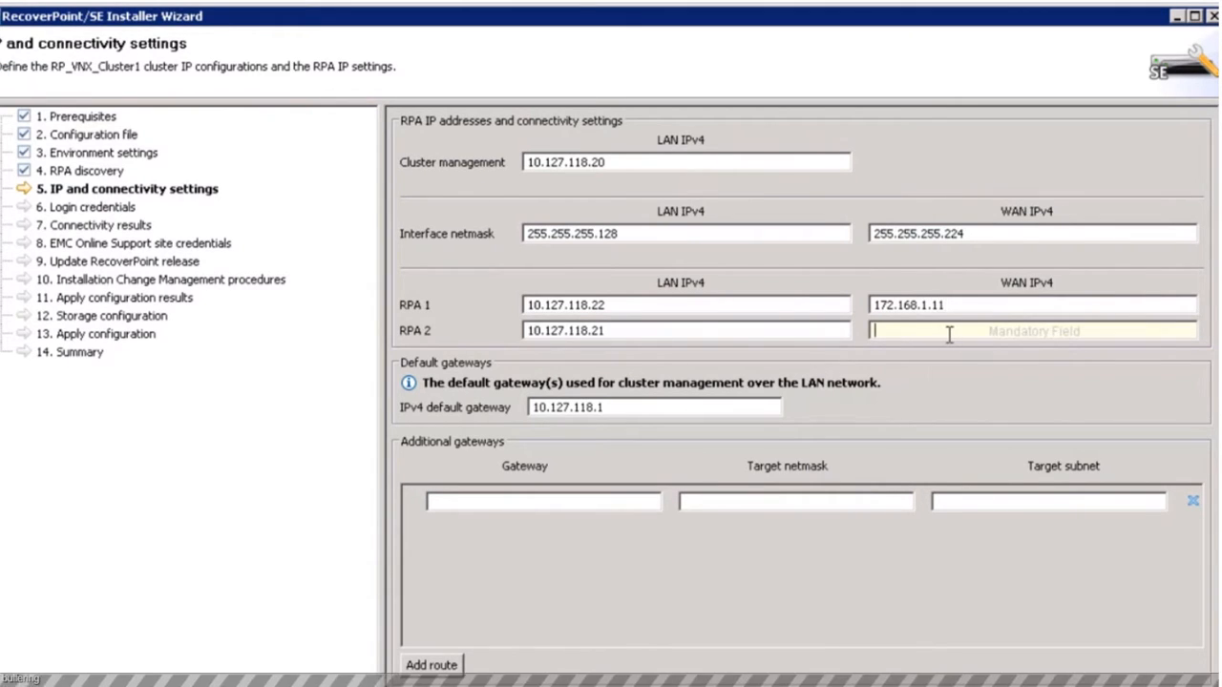
text(17)
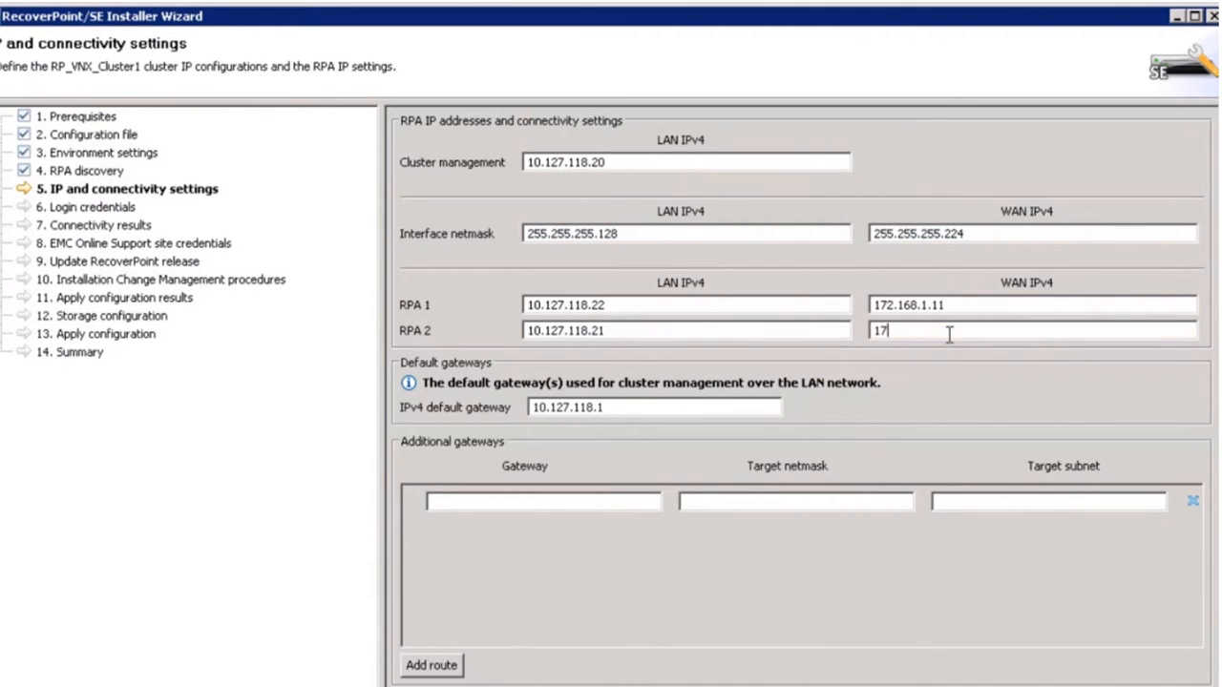
text(2.168.1.12)
Add a route via gateway 172.168.1.1 to subnet 172.168.1.32 with netmask 255.255.255.224.
click(514, 502)
text(172.168.)
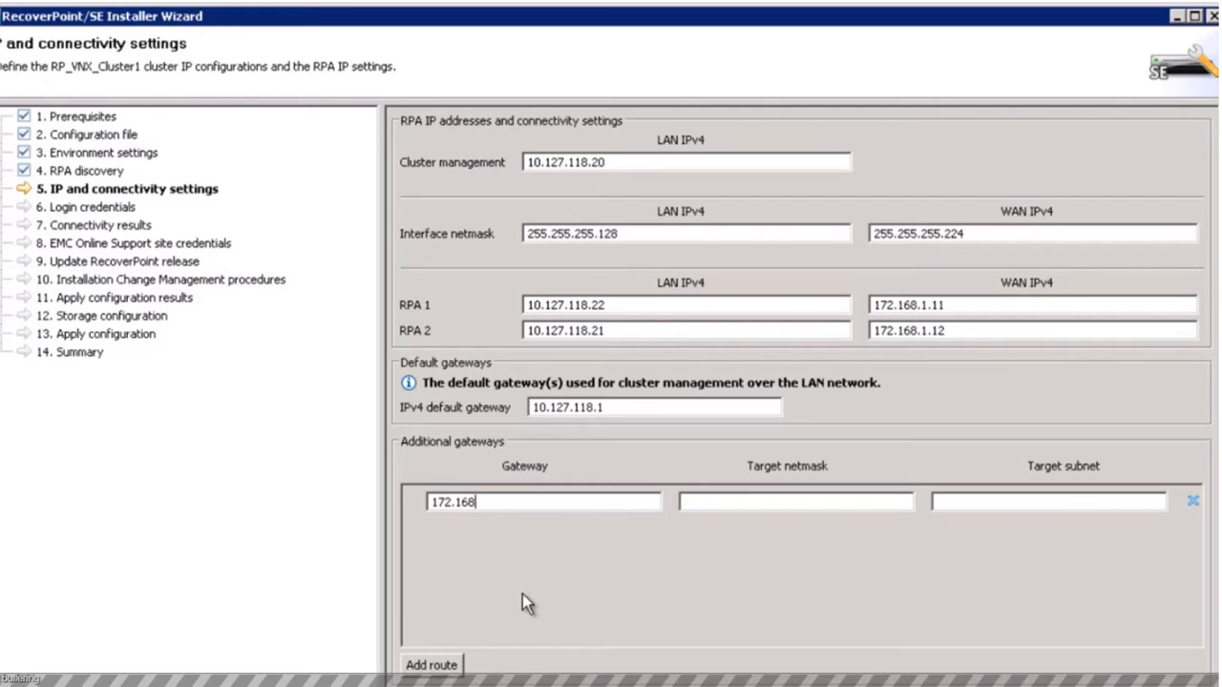
text(1.)
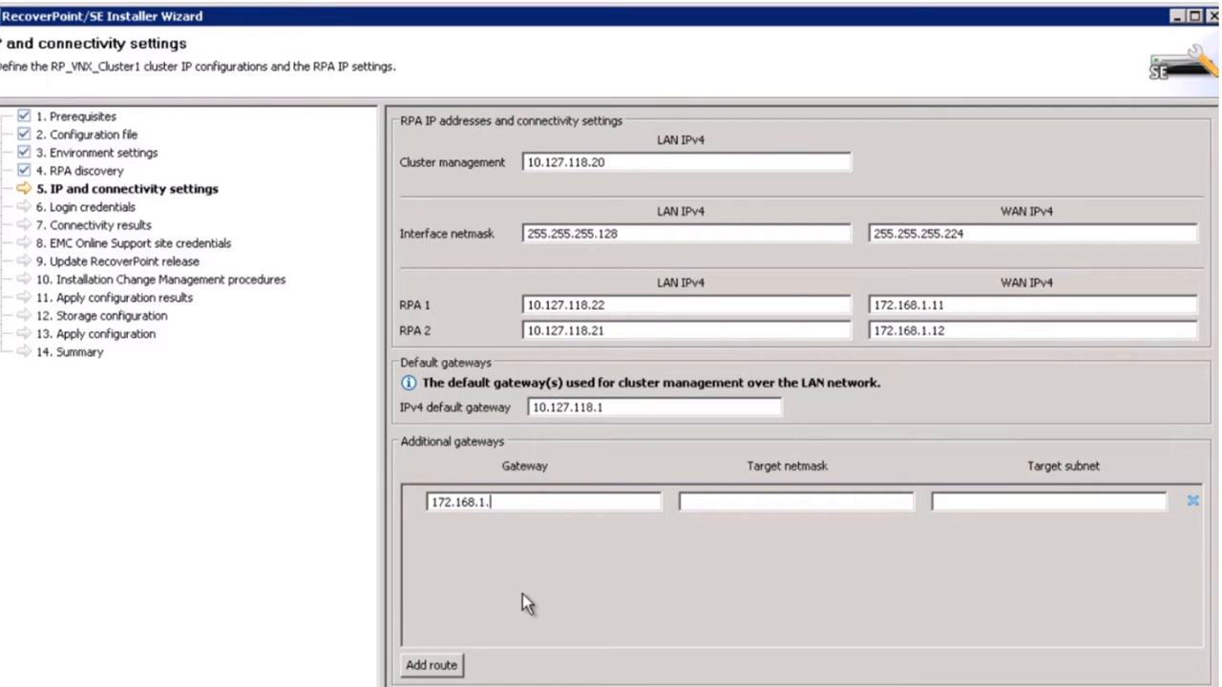
text(1)
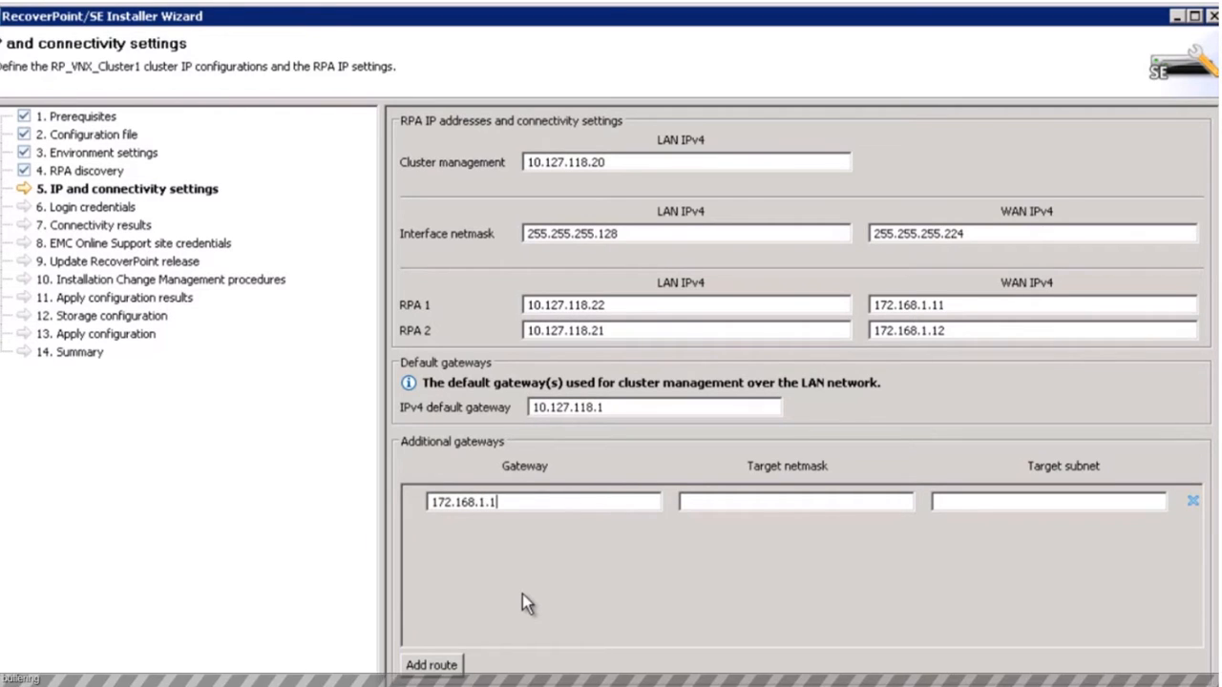
click(732, 503)
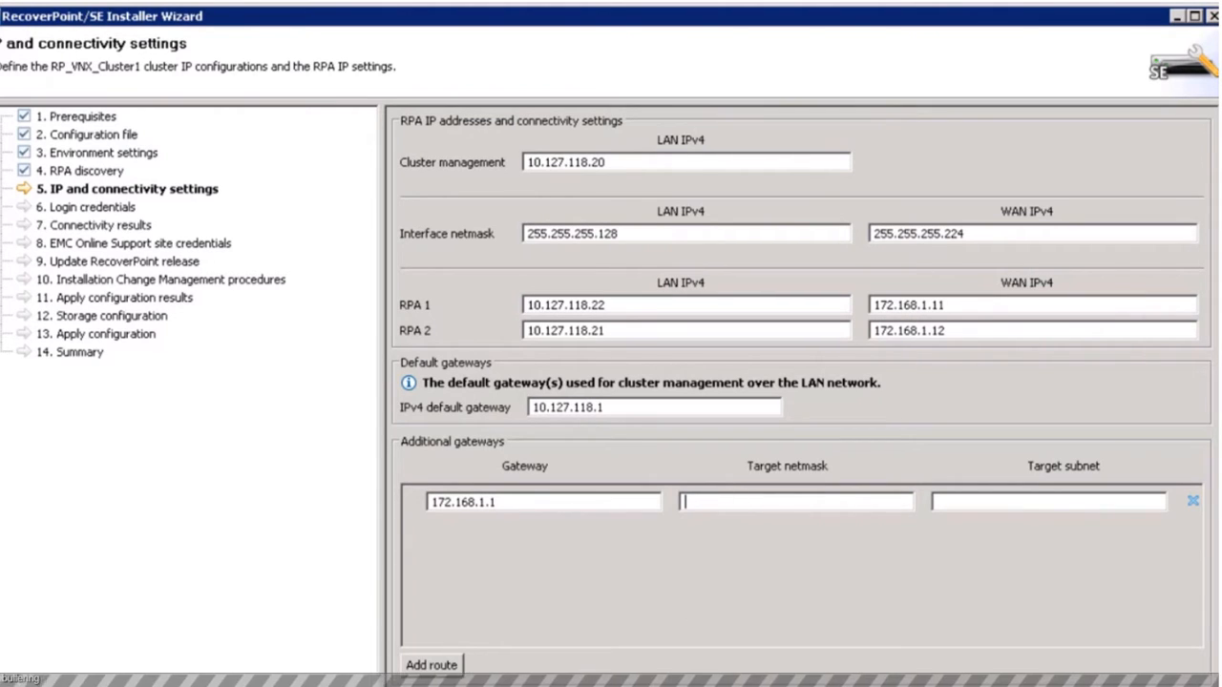
text(255.2)
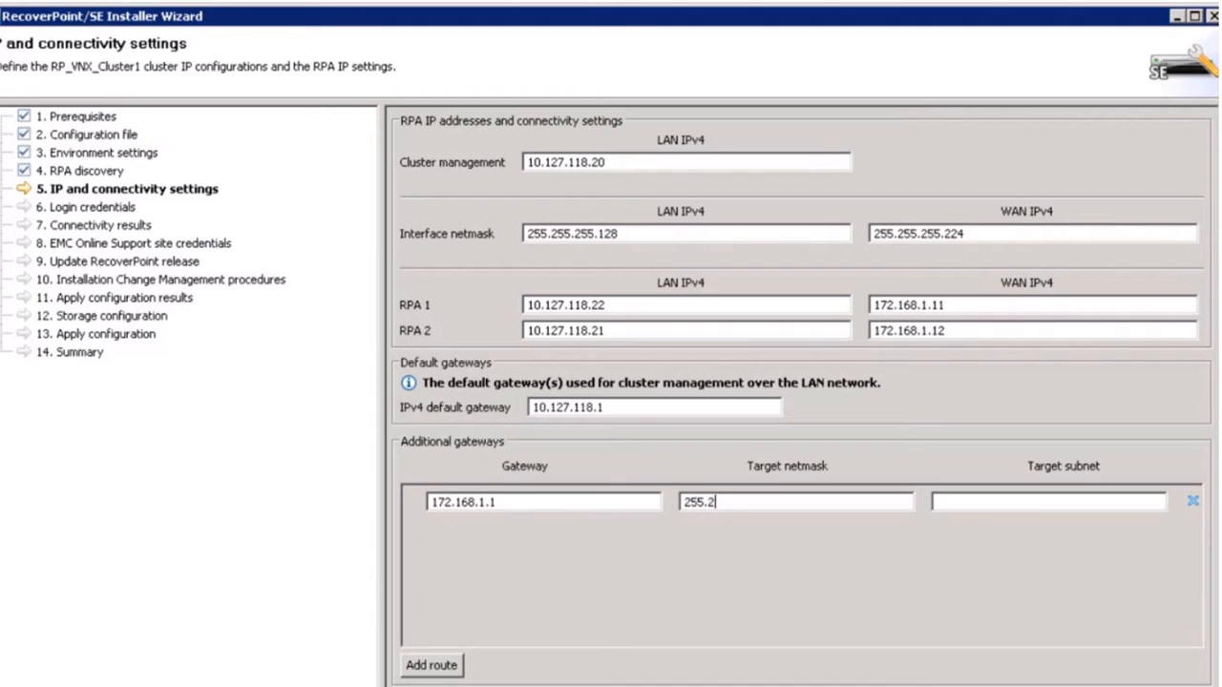
text(55.255.224)
click(973, 502)
text(17)
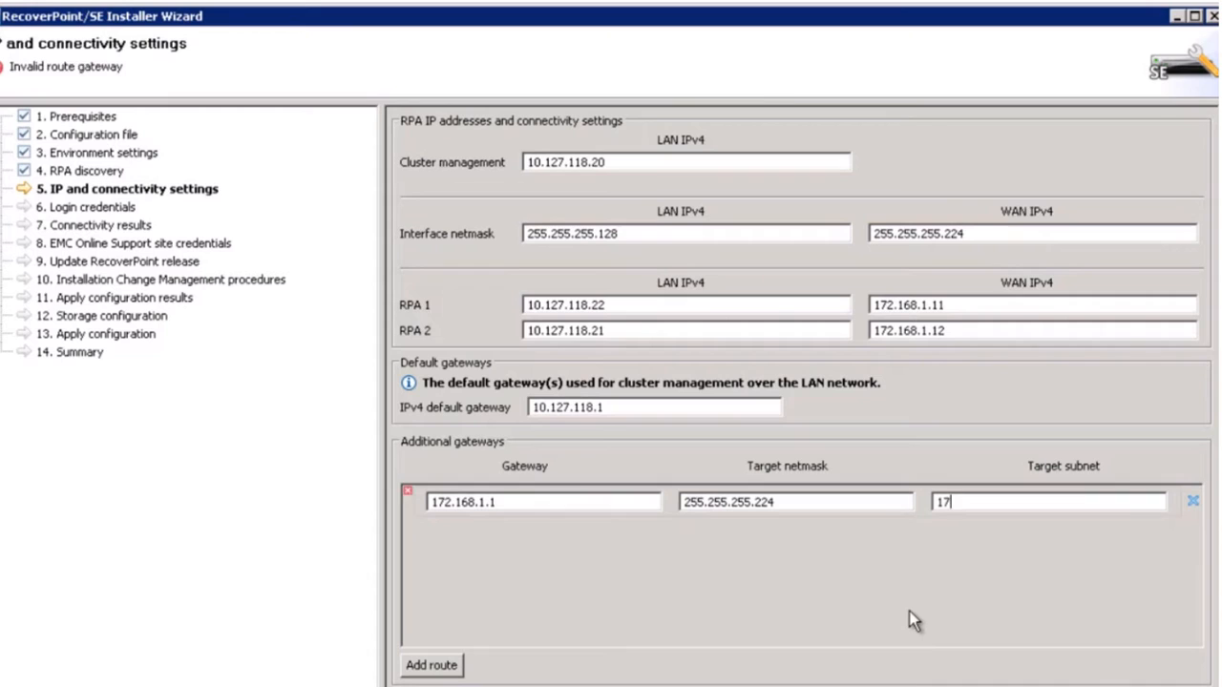
text(2.168)
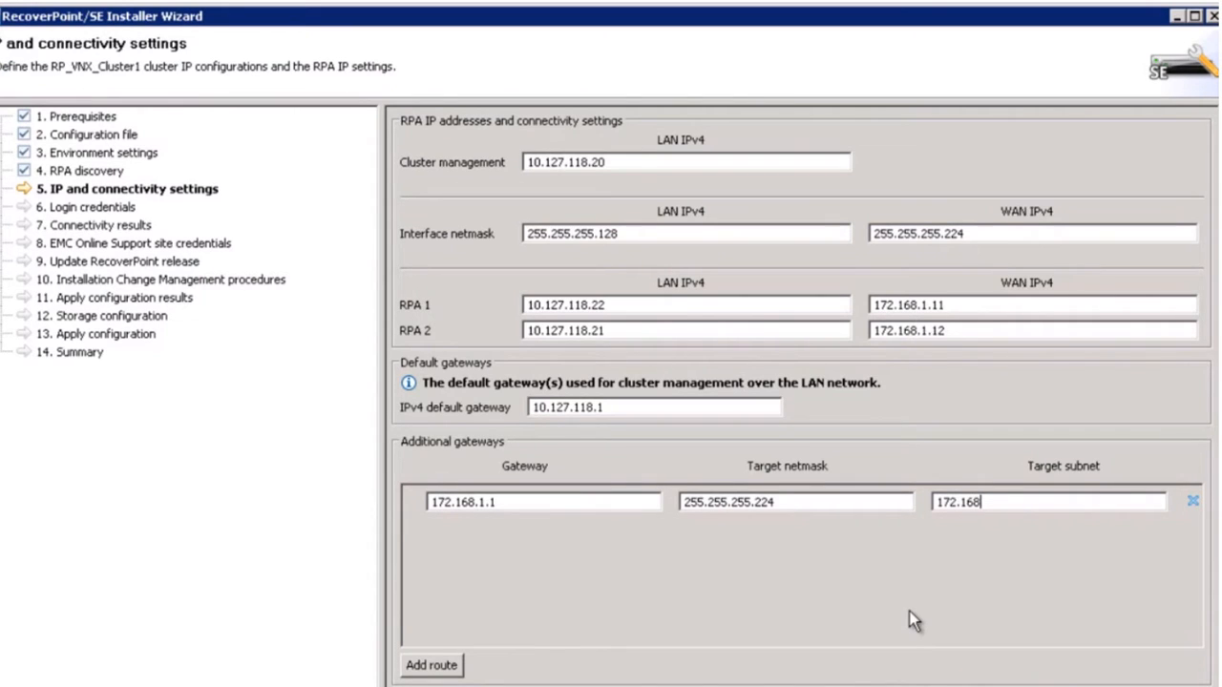
text(.1.)
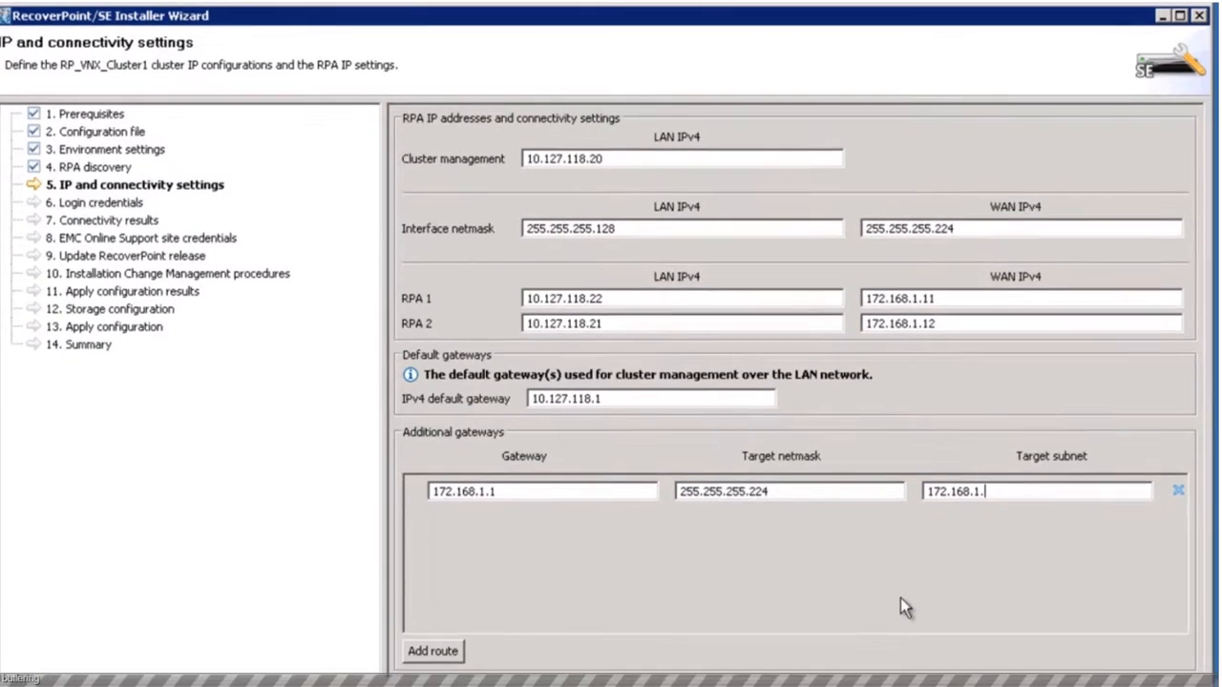
text(32)
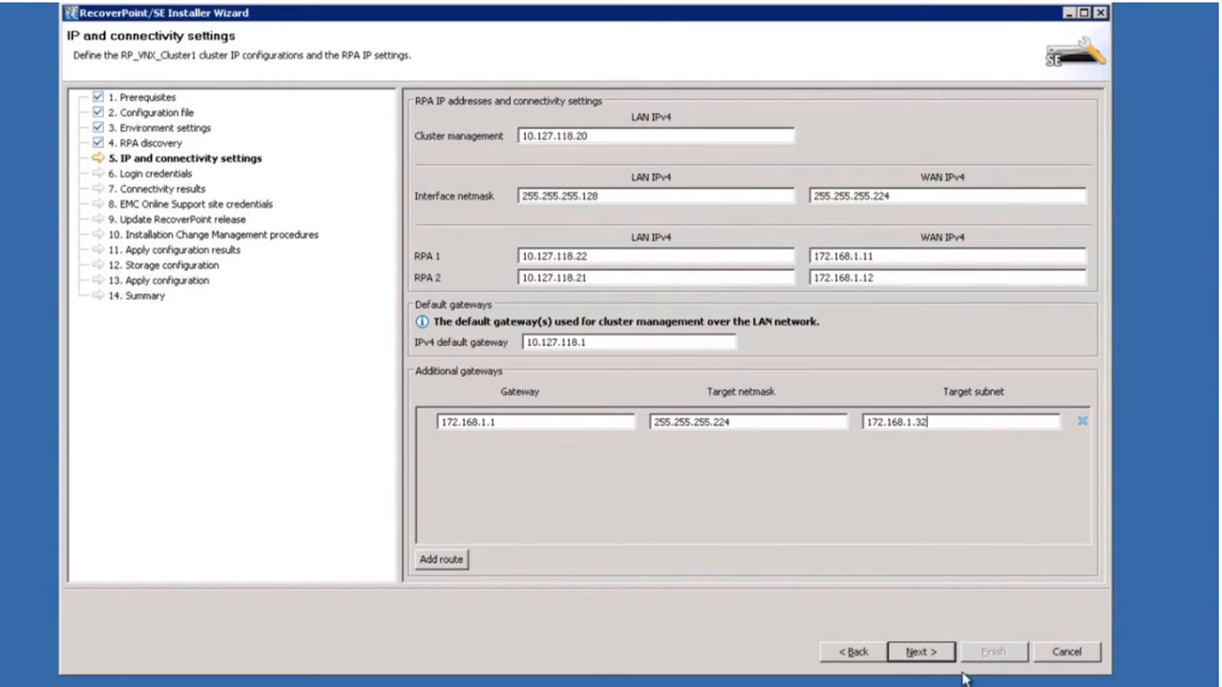
Enter the default management user's password on Login credentials and continue to the RPA connectivity check.
click(918, 652)
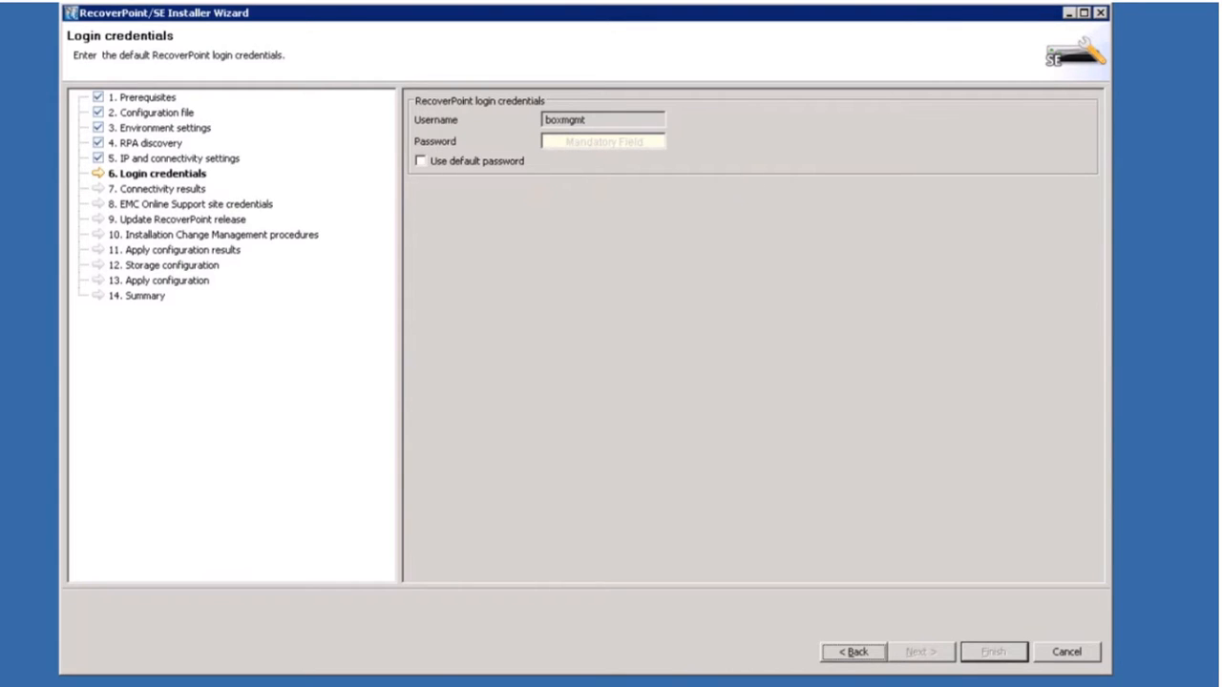
click(562, 139)
text(boxmg)
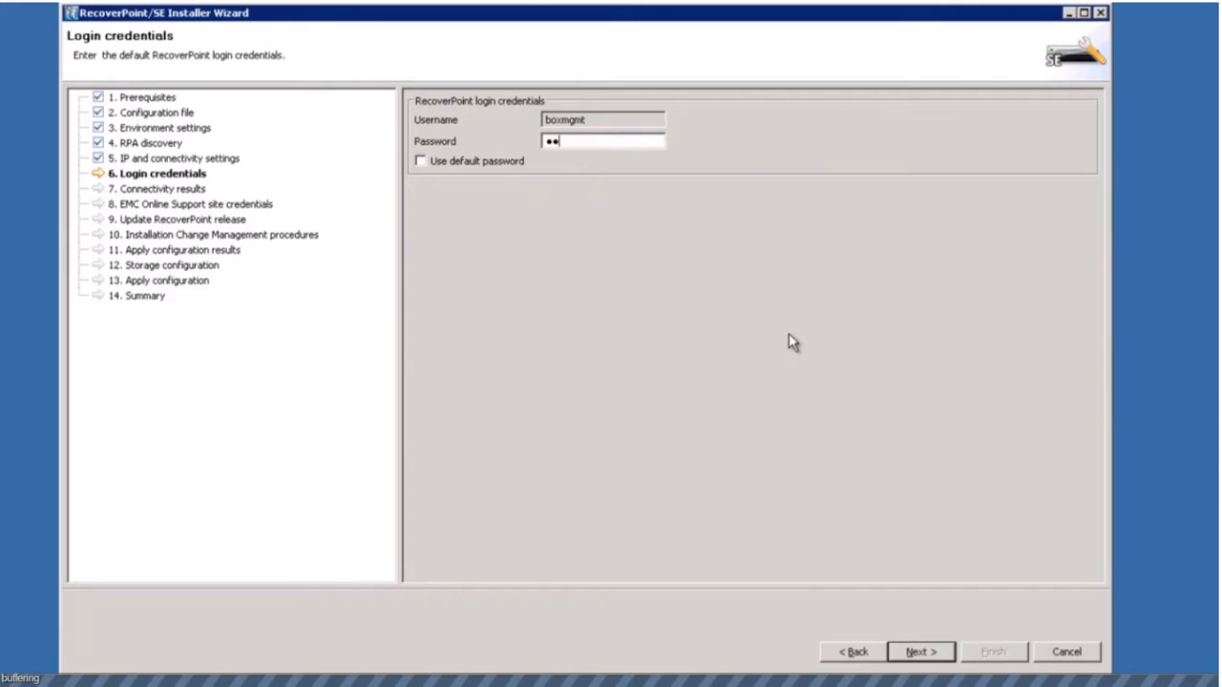
text(mt)
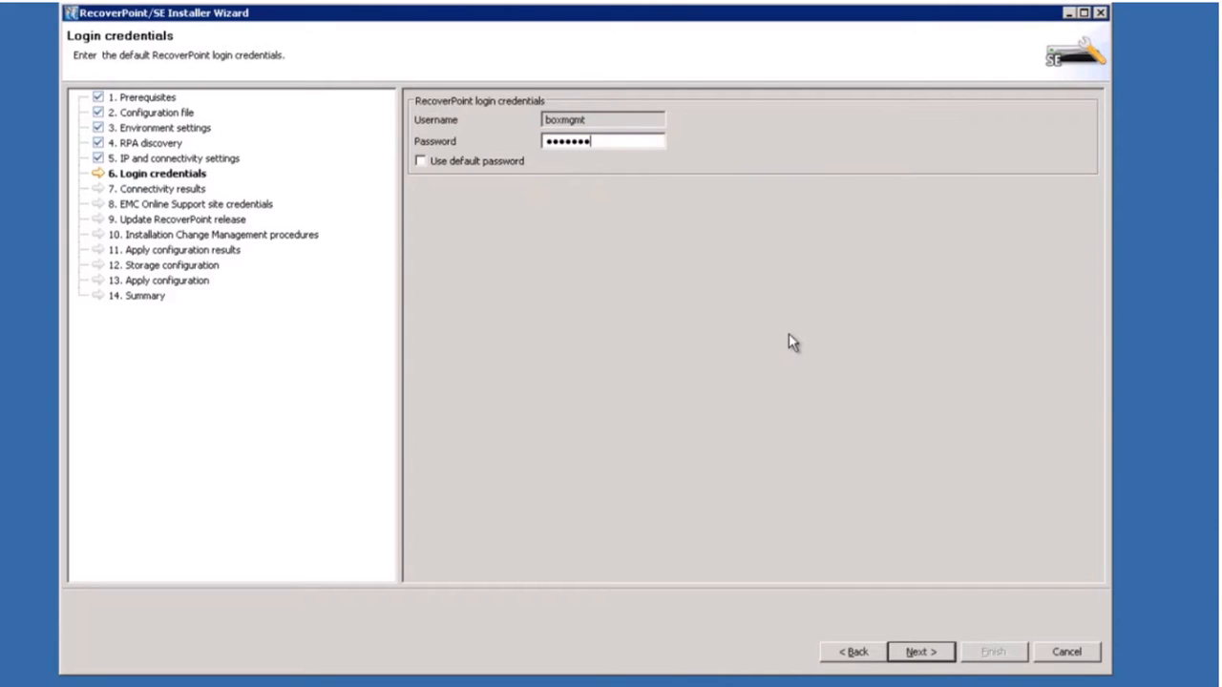
click(912, 653)
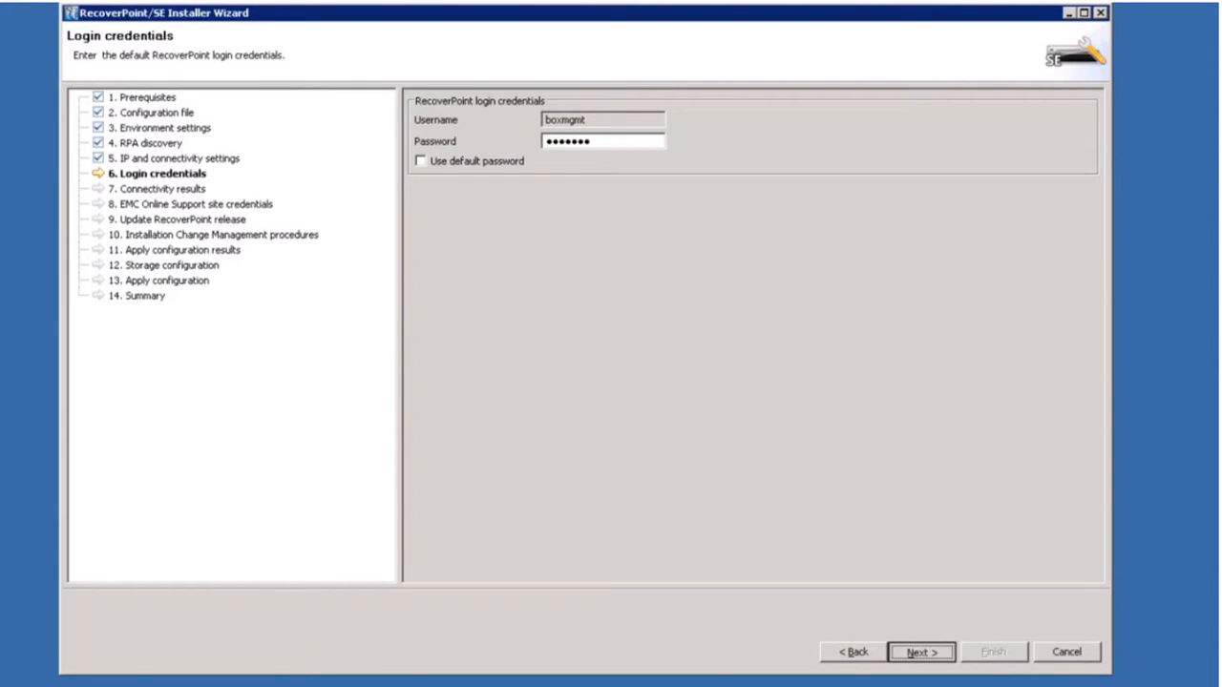
key(Return)
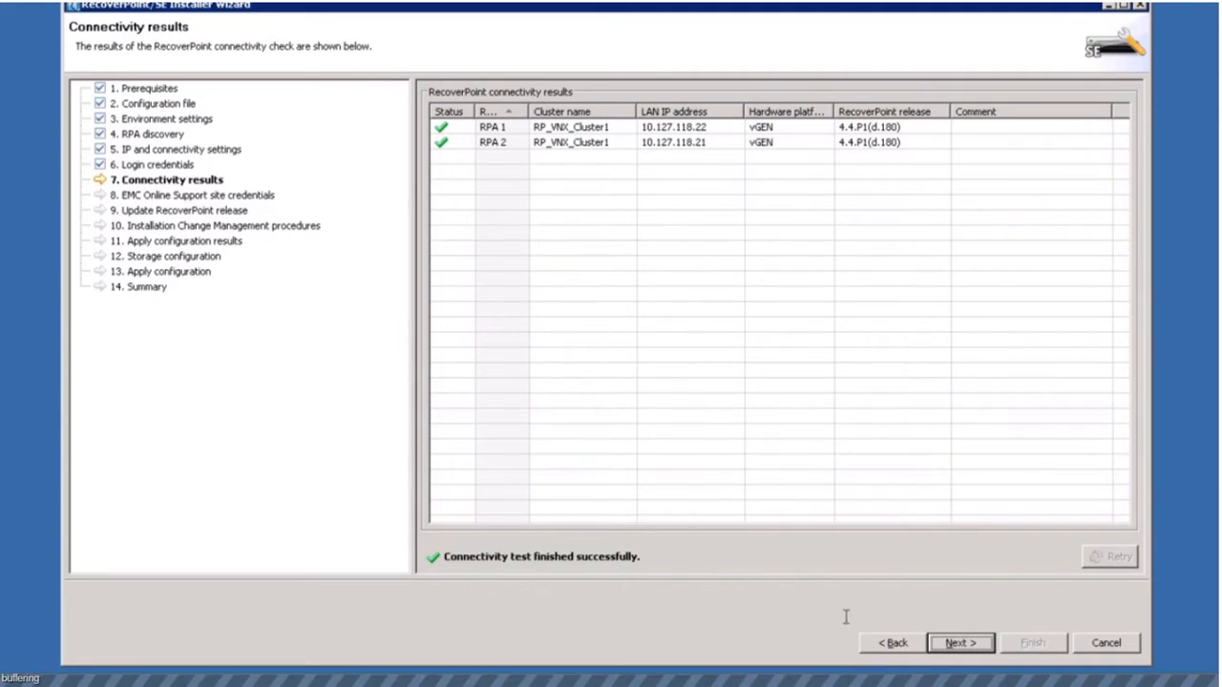
Keep iSCSI IP type IPv4 with CHAP credentials disabled and advance to the RPA iSCSI ports step.
click(957, 645)
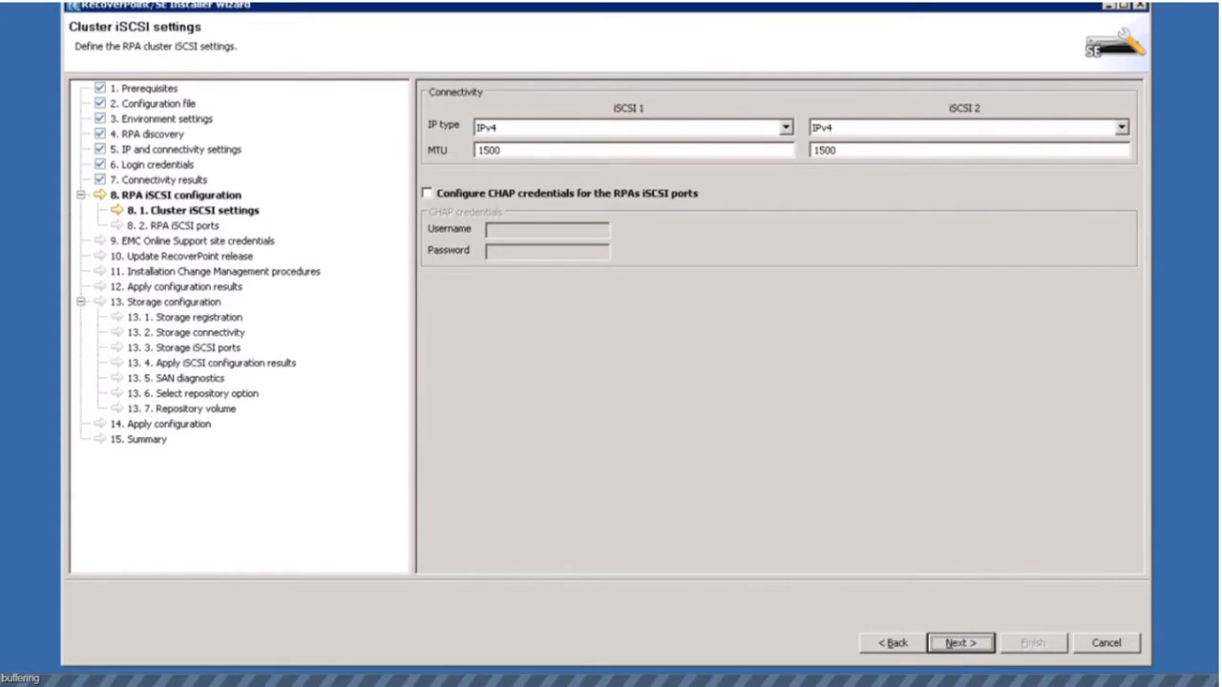
click(788, 131)
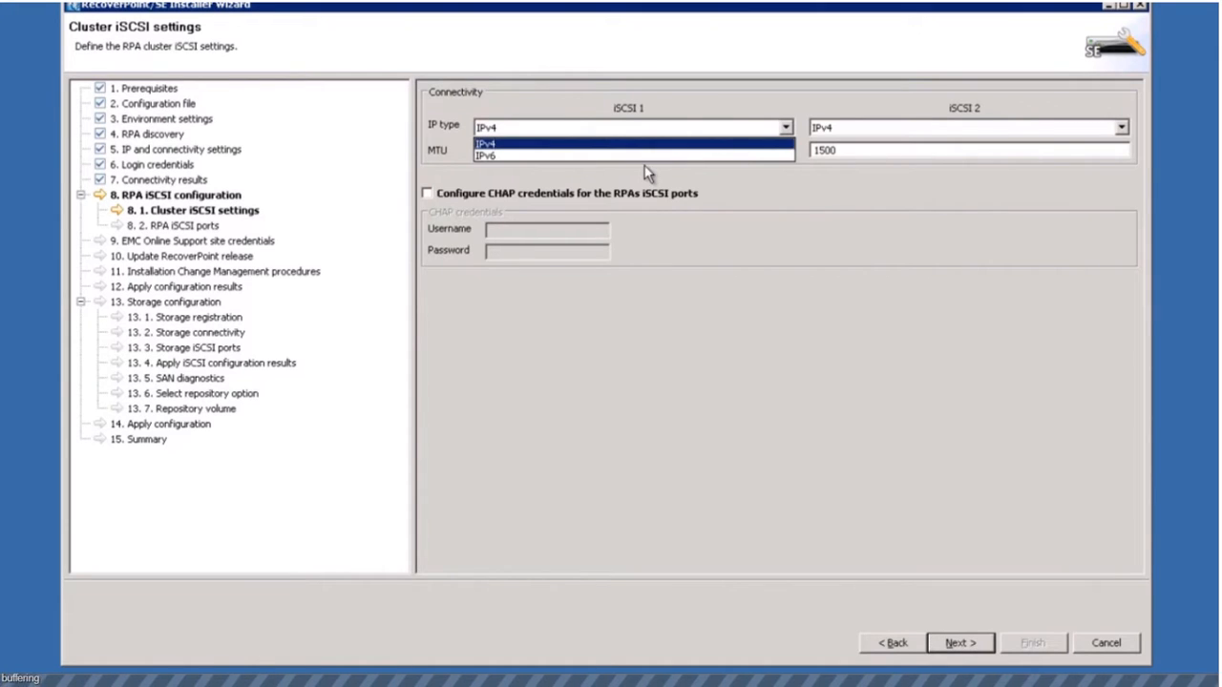
click(569, 144)
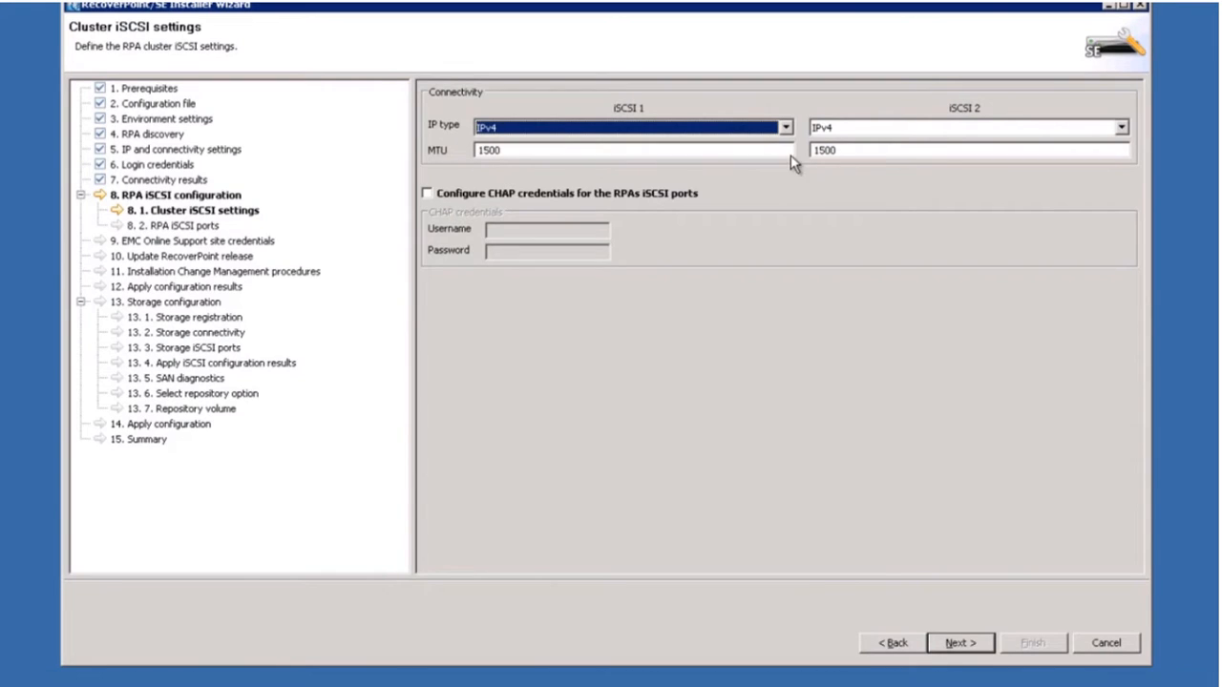
click(428, 193)
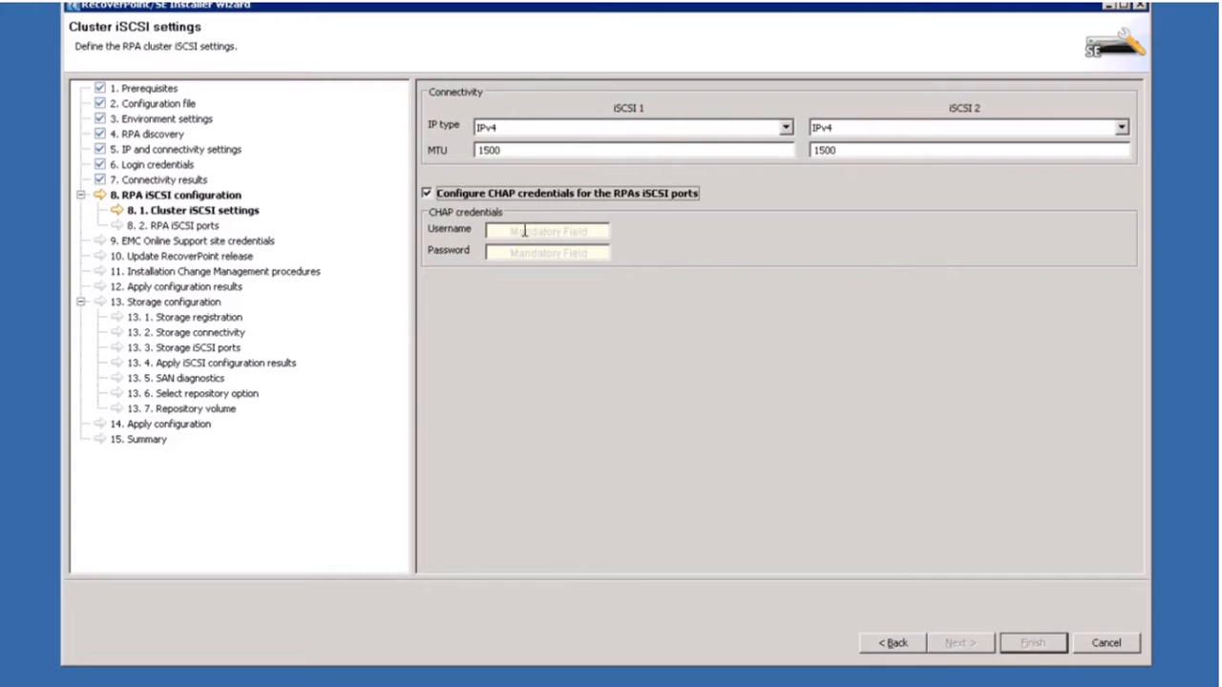
click(427, 194)
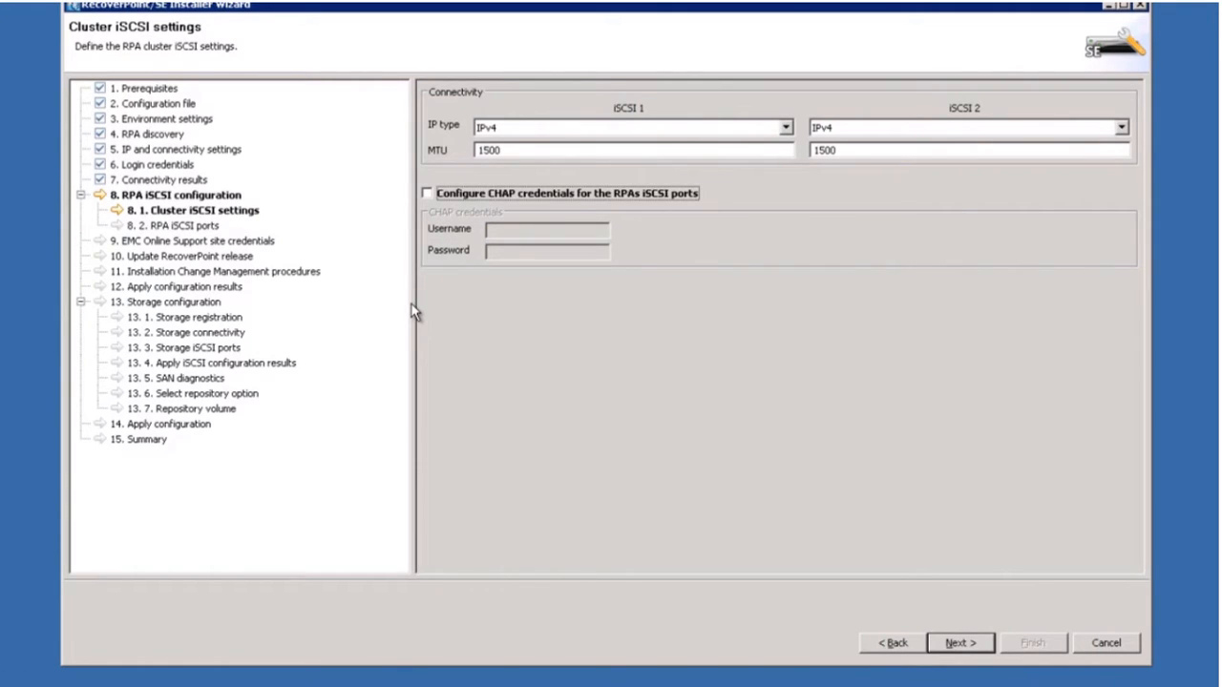
click(963, 649)
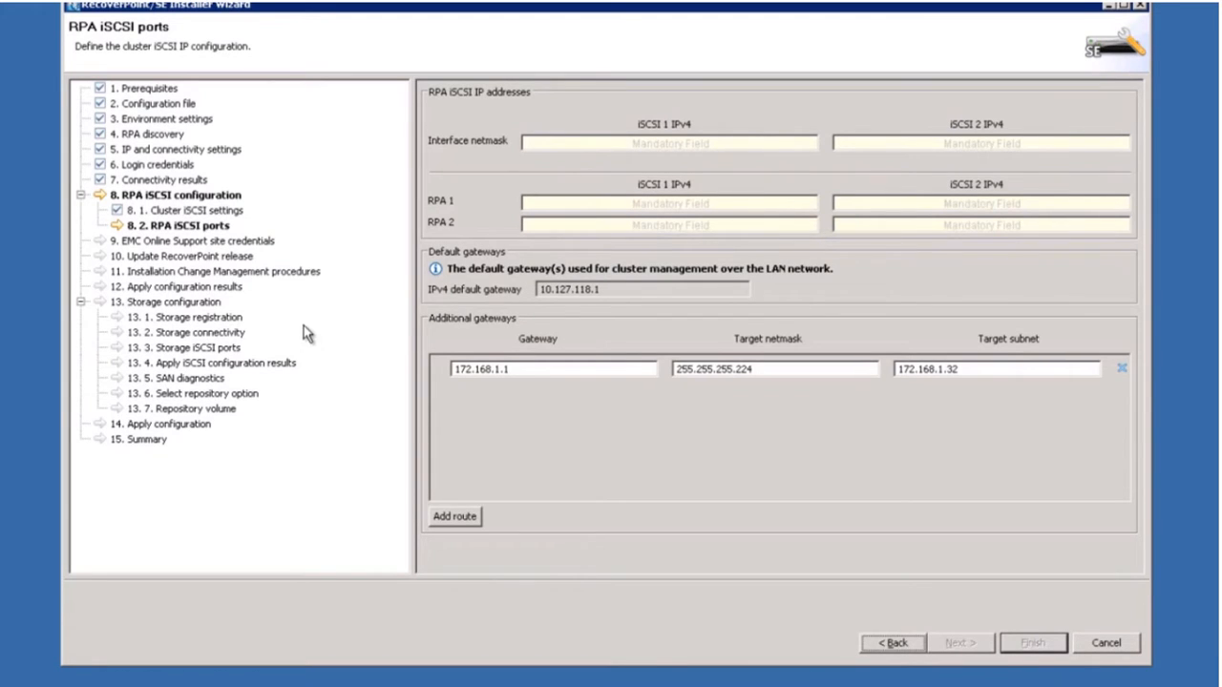
click(605, 145)
Set both iSCSI interface netmasks to 255.255.255.224 and begin RPA 1's iSCSI 1 address as 172.168.1.
text(255.255)
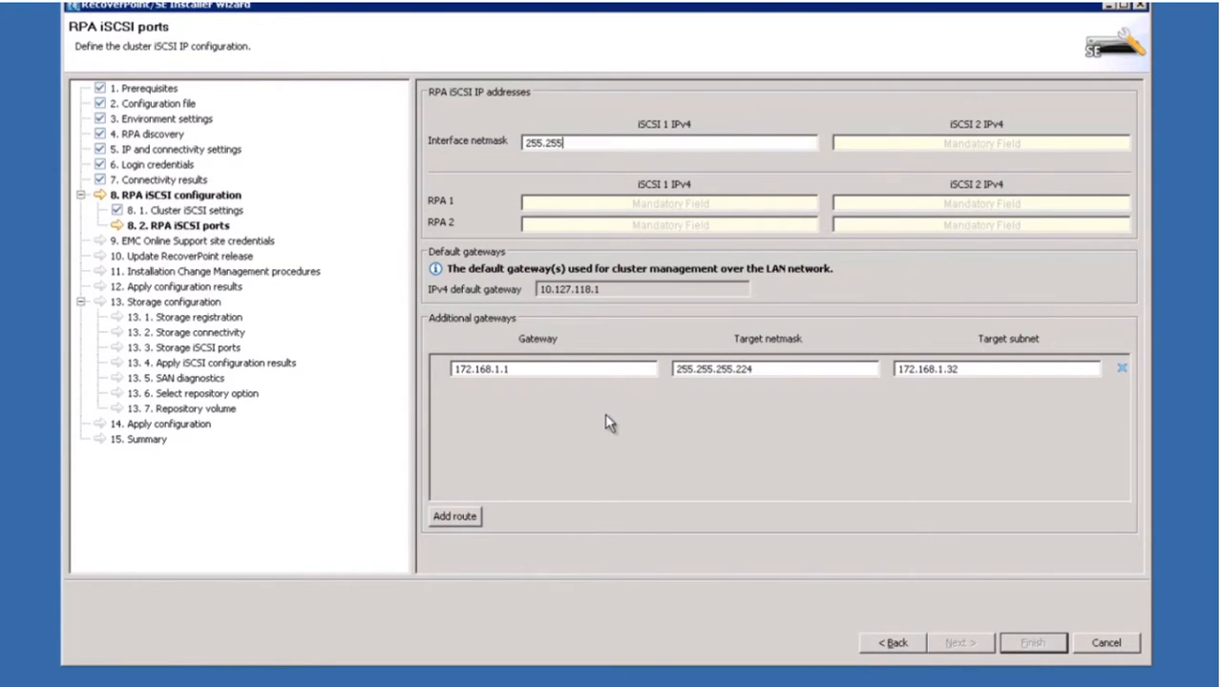
text(.255.224)
drag(618, 142, 372, 136)
key(ctrl+c)
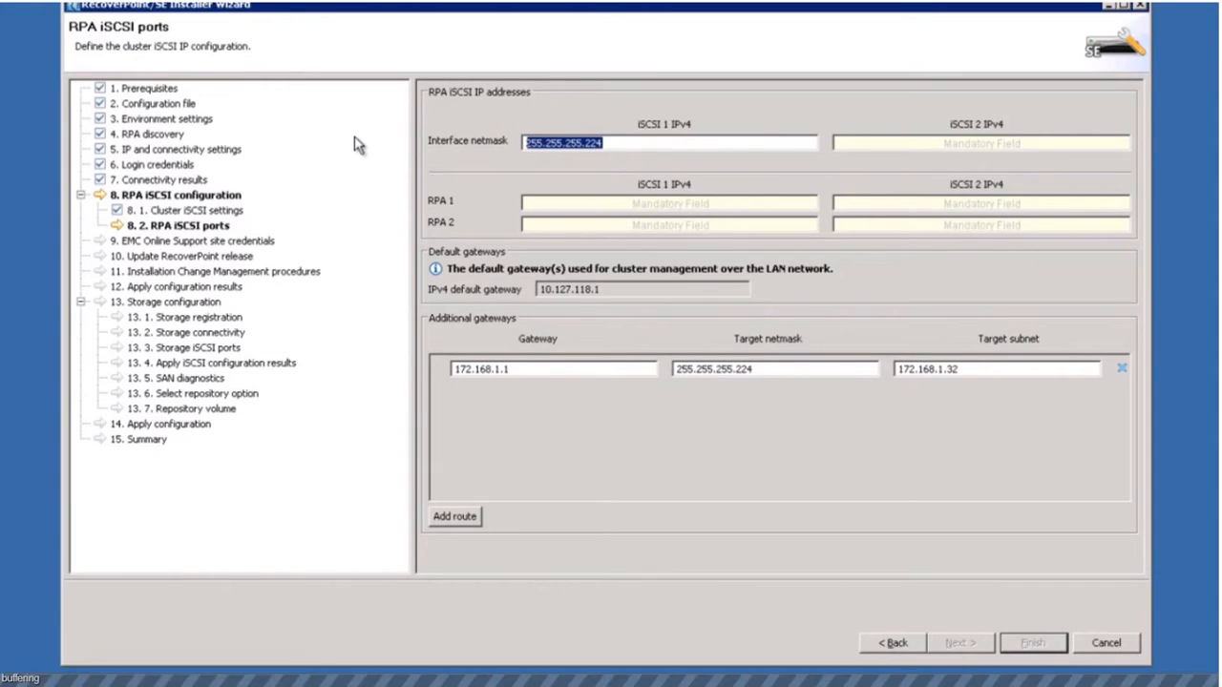
click(919, 144)
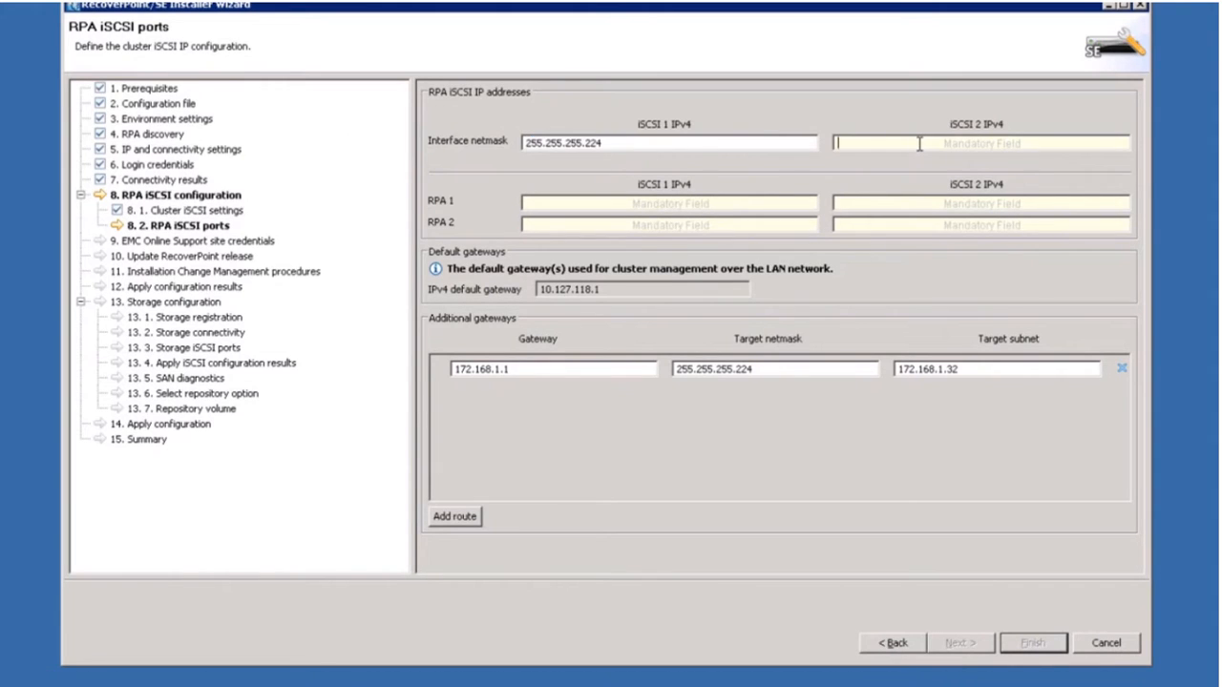
key(ctrl+v)
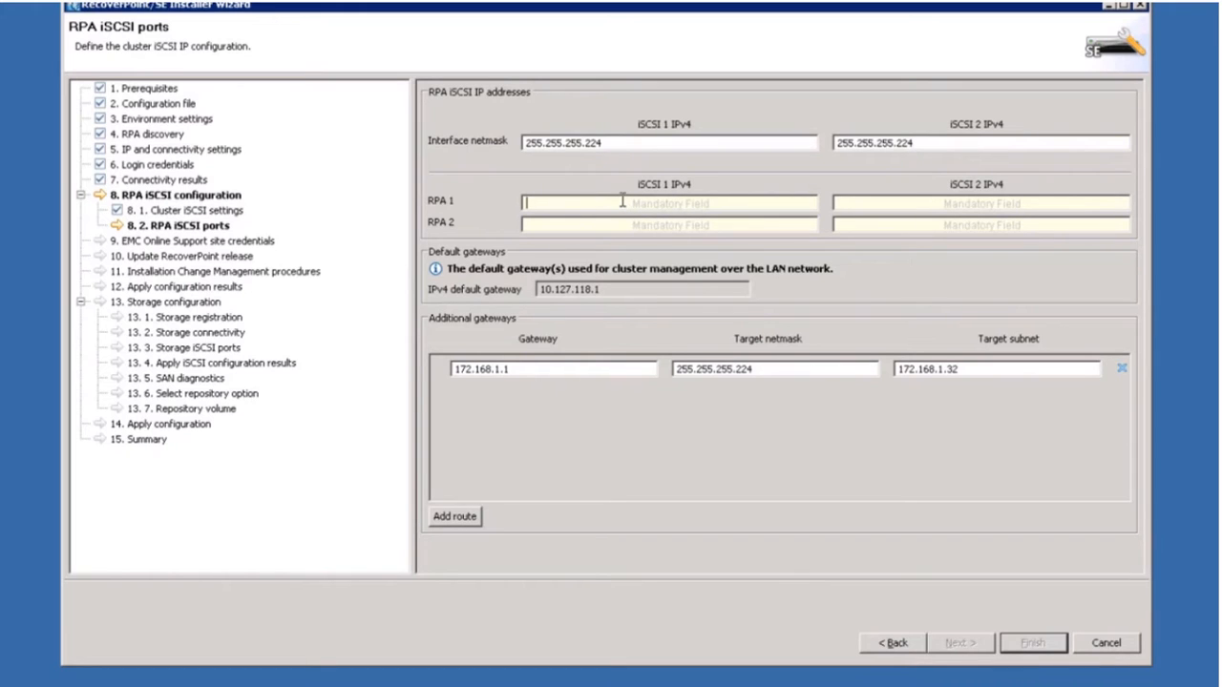
text(172.168.1.)
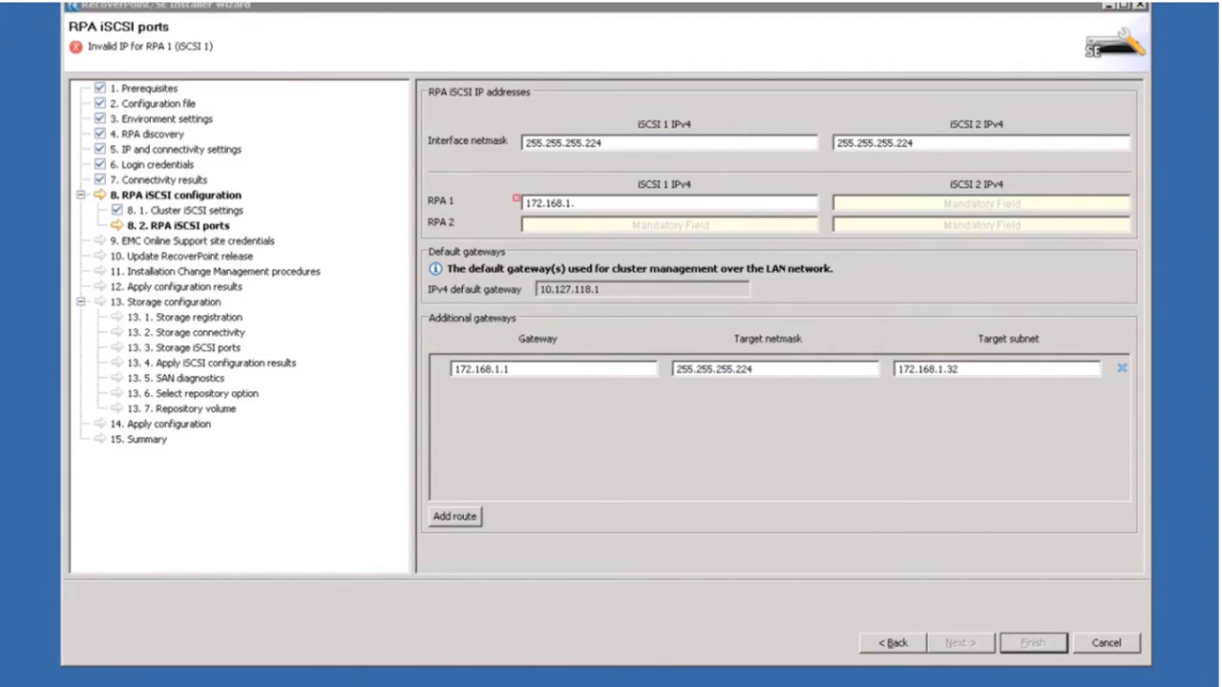
click(586, 207)
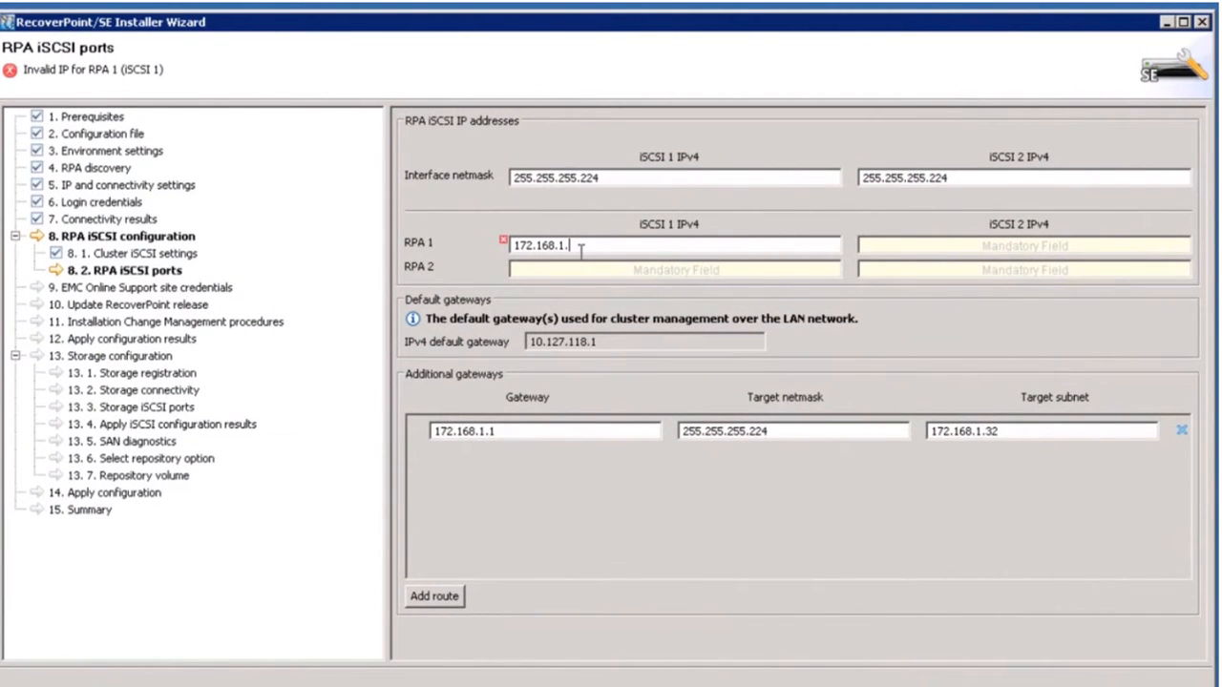
Complete RPA 1's iSCSI 1 address as 172.168.1.6 and paste it into the other three iSCSI fields.
text(6)
drag(578, 246, 468, 249)
key(ctrl+c)
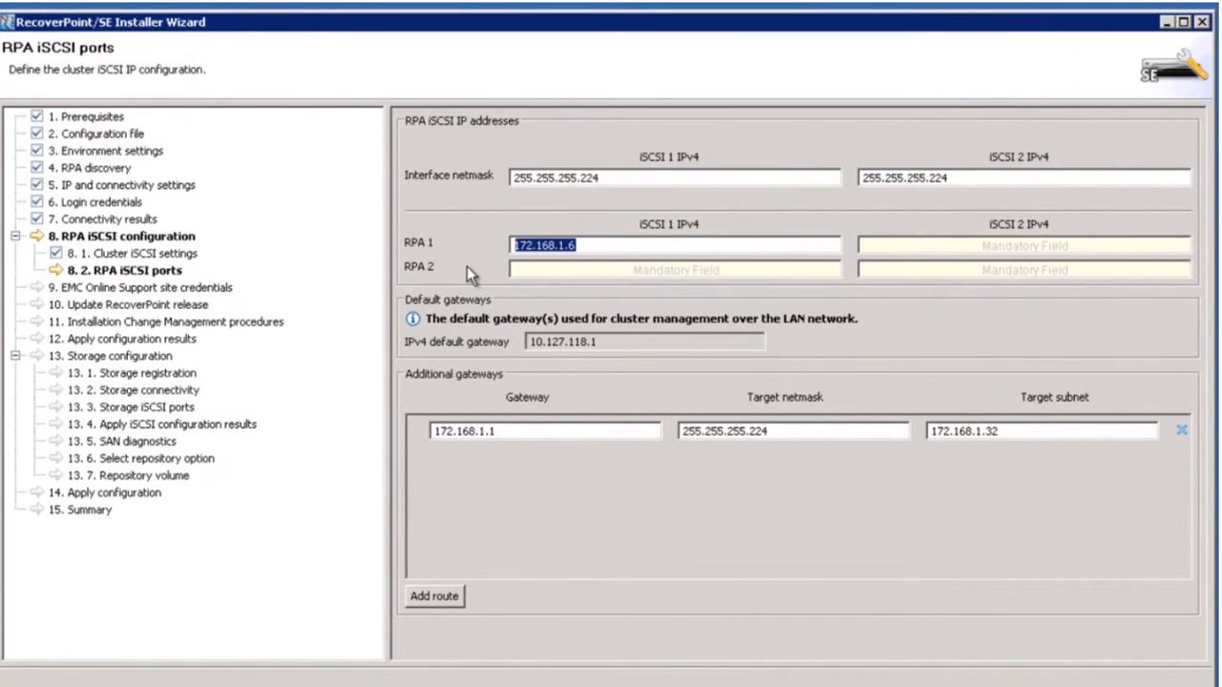
click(569, 272)
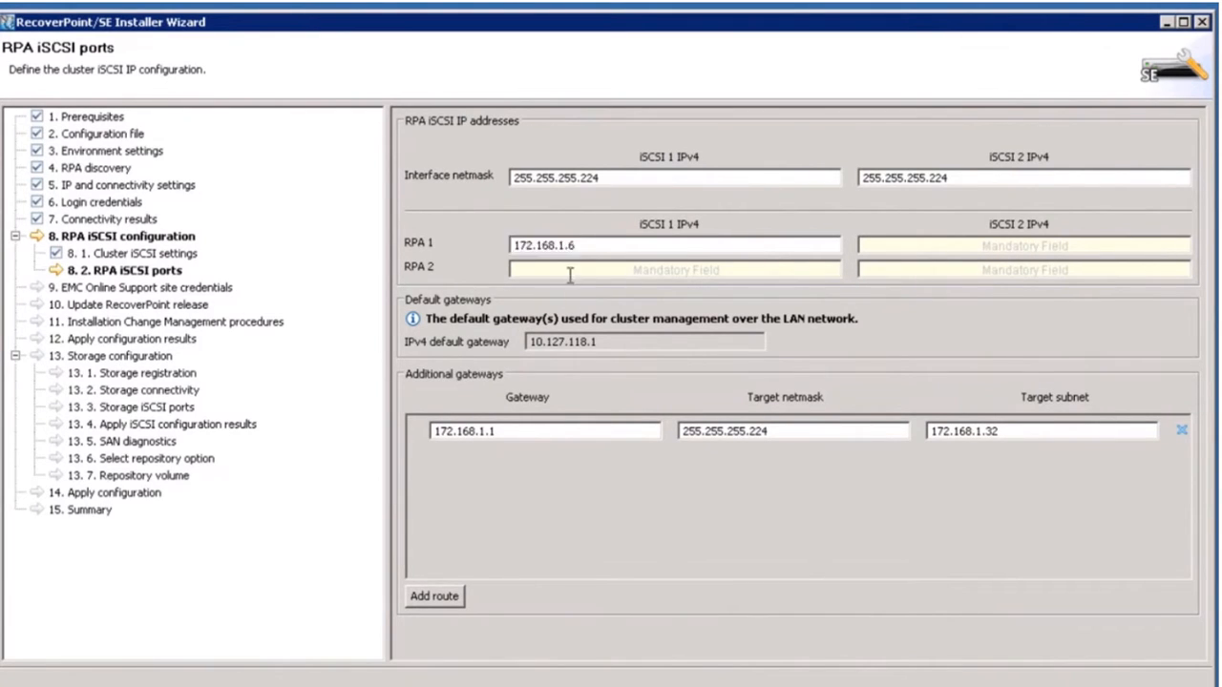
key(ctrl+v)
click(924, 246)
key(ctrl+v)
click(923, 270)
key(ctrl+v)
Change the pasted addresses to 172.168.1.7, .8 and .9, then advance to EMC Online Support credentials.
key(BackSpace)
text(7)
click(635, 268)
key(BackSpace)
text(8)
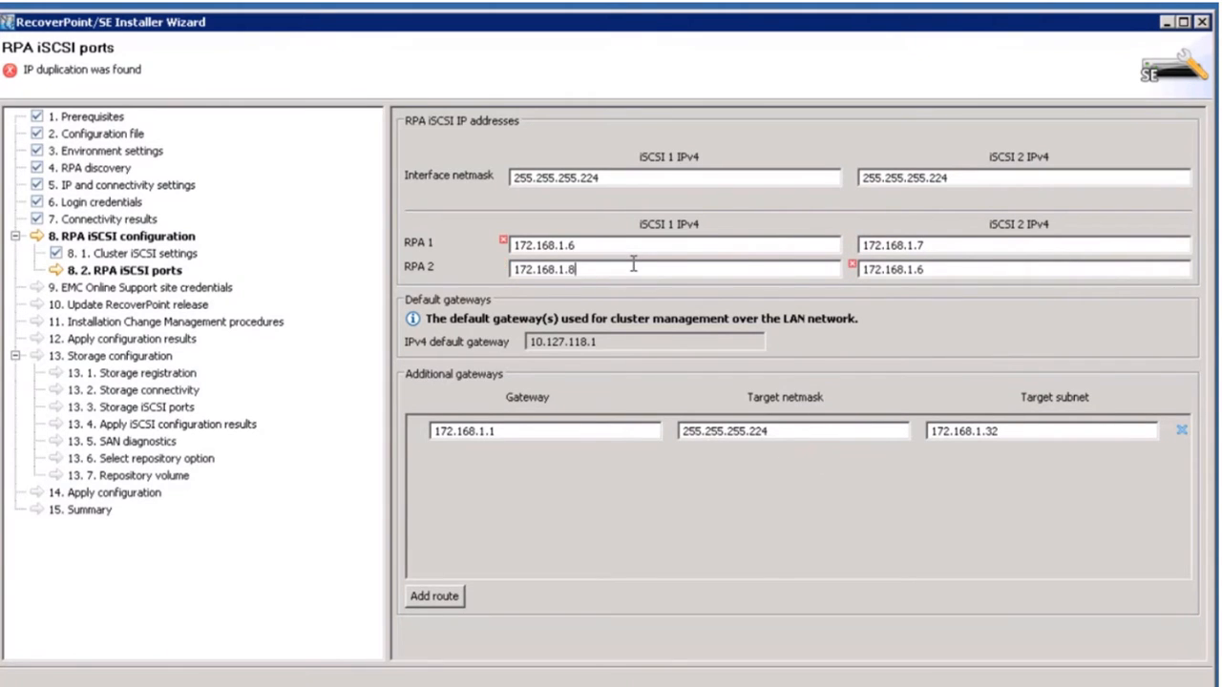
click(936, 271)
key(BackSpace)
text(9)
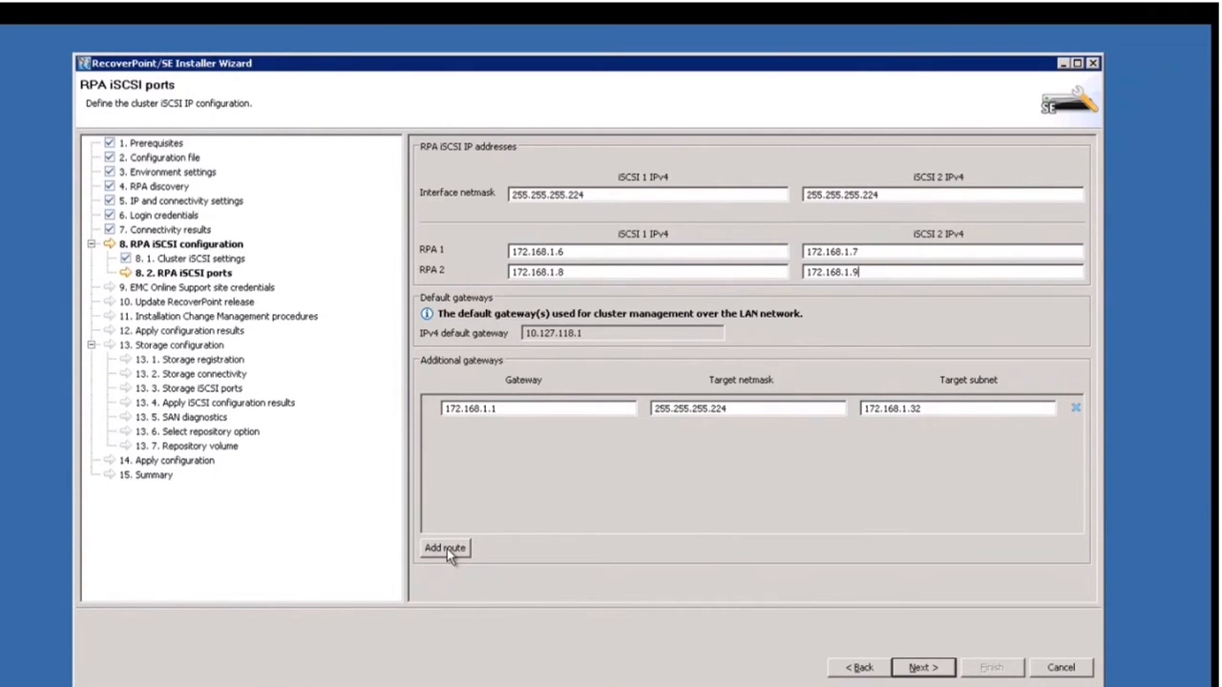
click(924, 666)
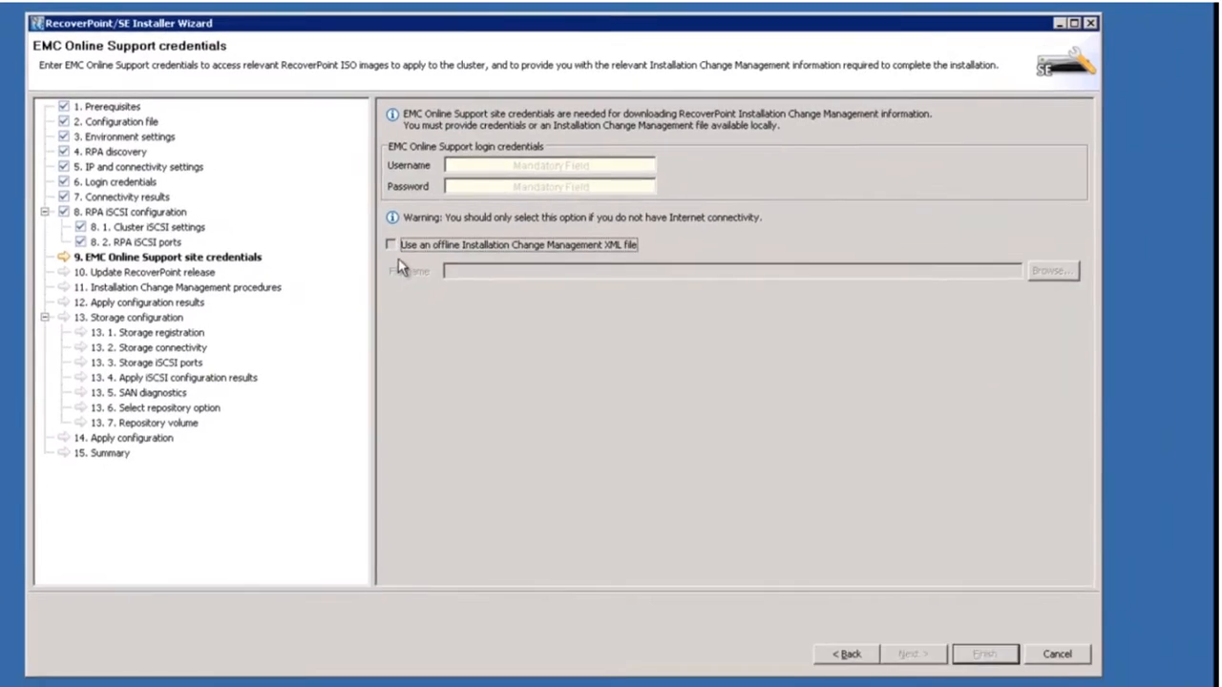
Load the offline Installation Change Management file C:\dm_cca.xml and continue to the release update step.
click(467, 293)
click(1008, 264)
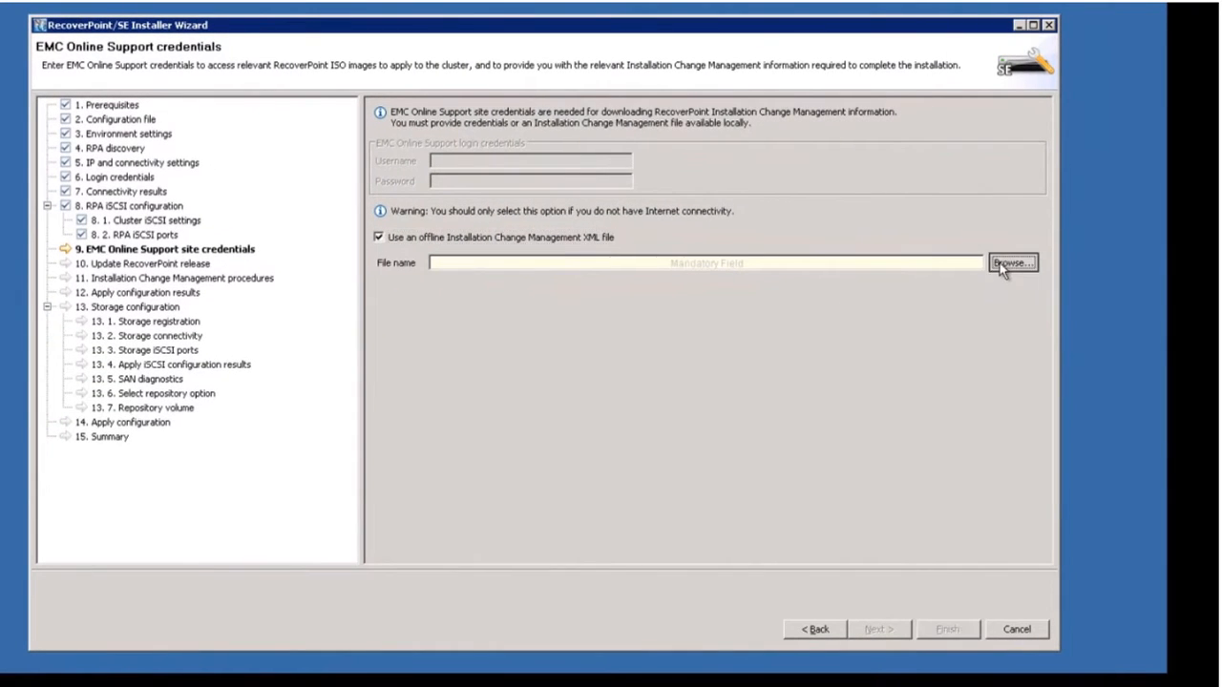
click(229, 298)
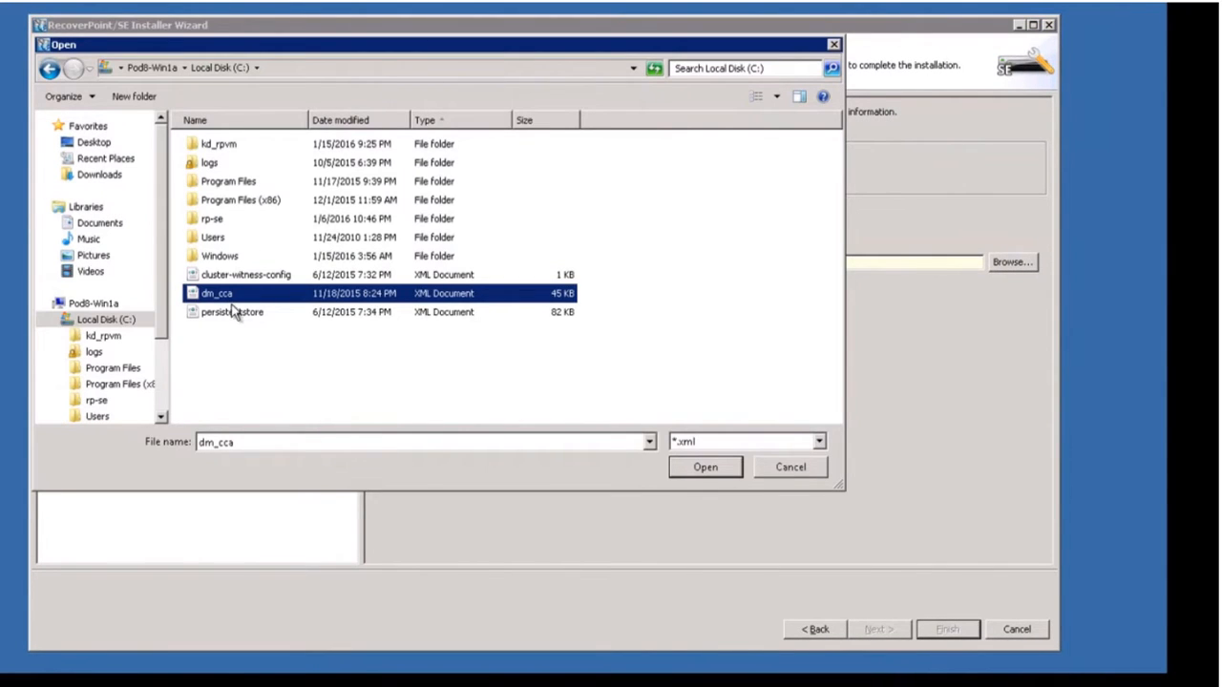
click(721, 464)
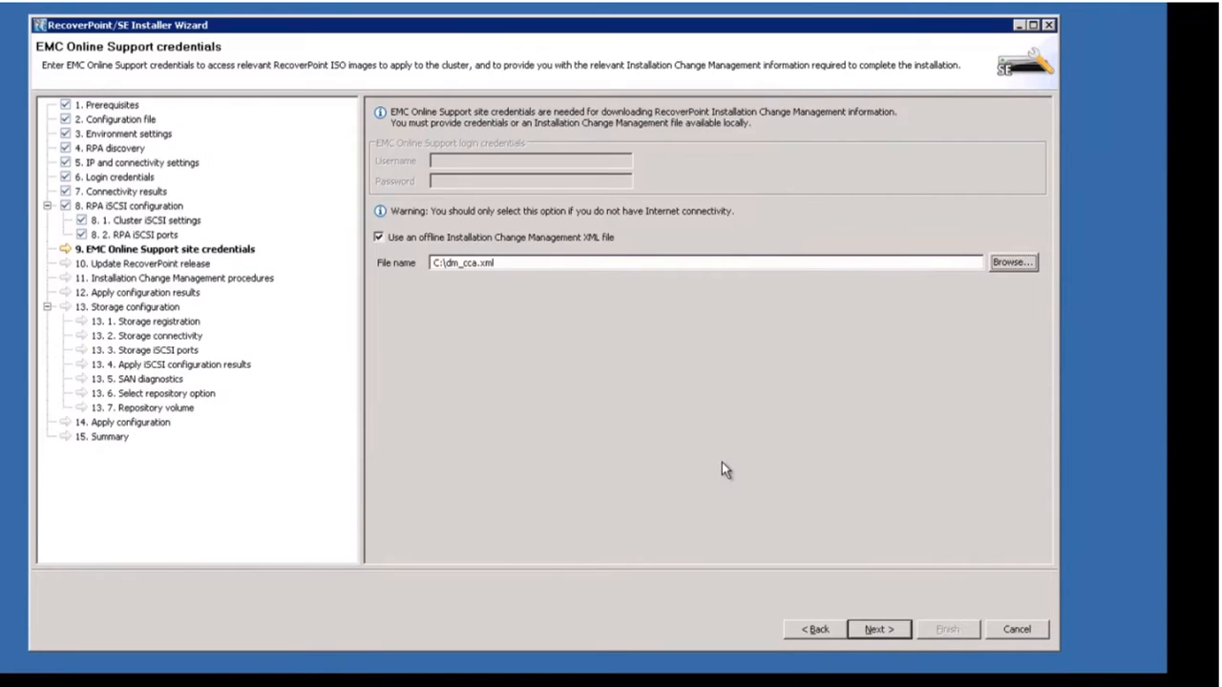
click(874, 629)
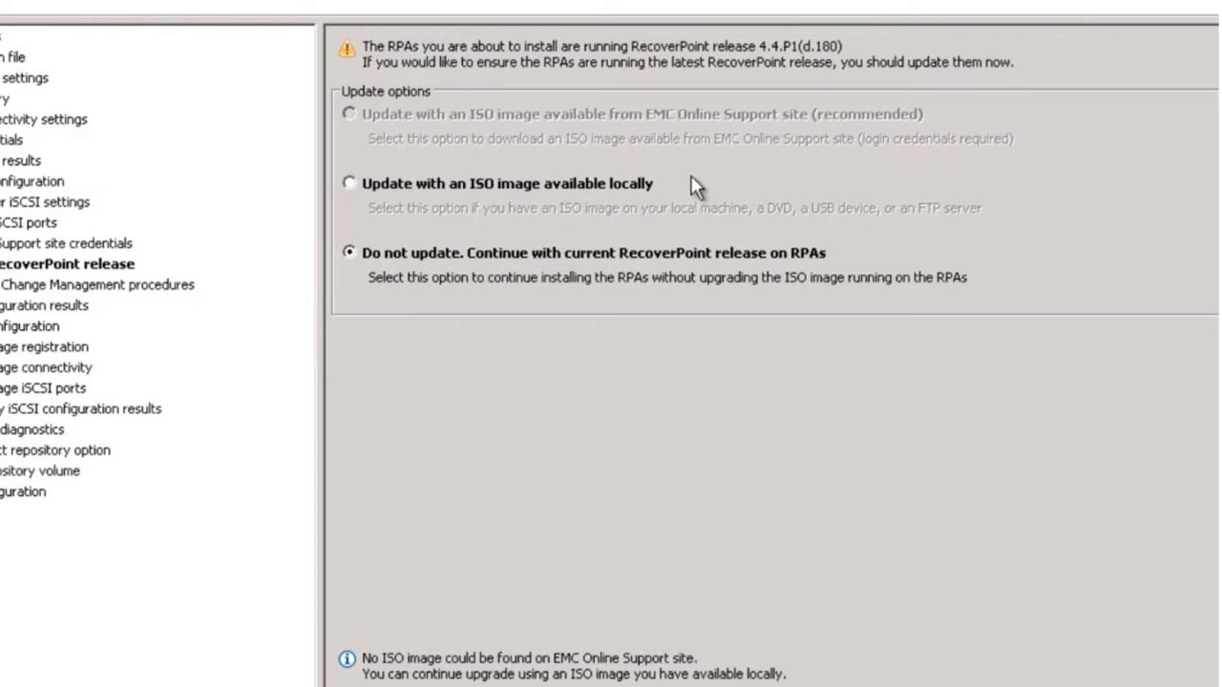
Keep the RPAs on release 4.4.P1(d.180) without updating and continue to Installation Change Management procedures.
click(386, 186)
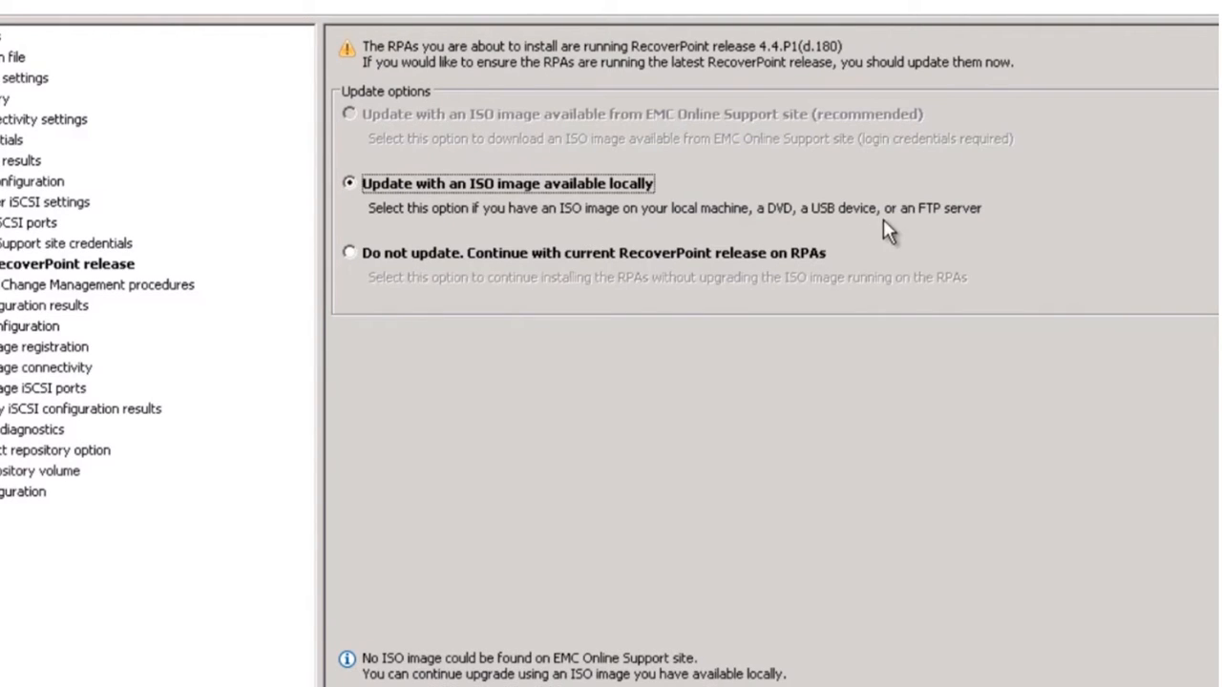
click(349, 254)
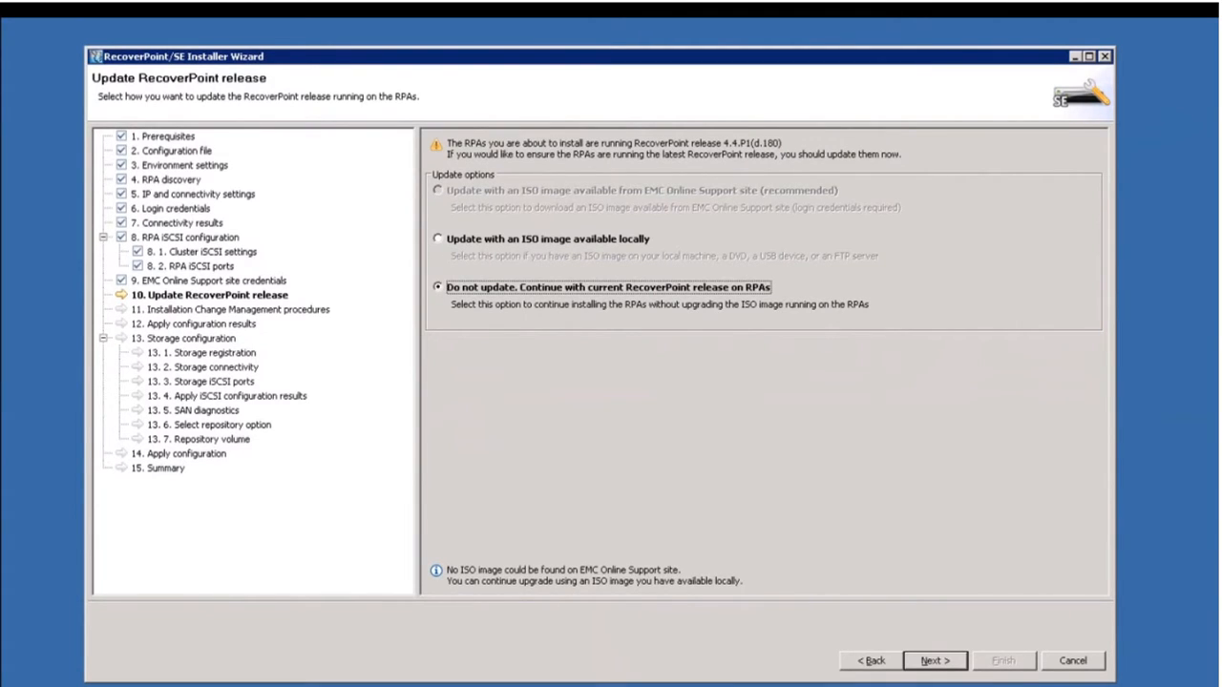
click(933, 661)
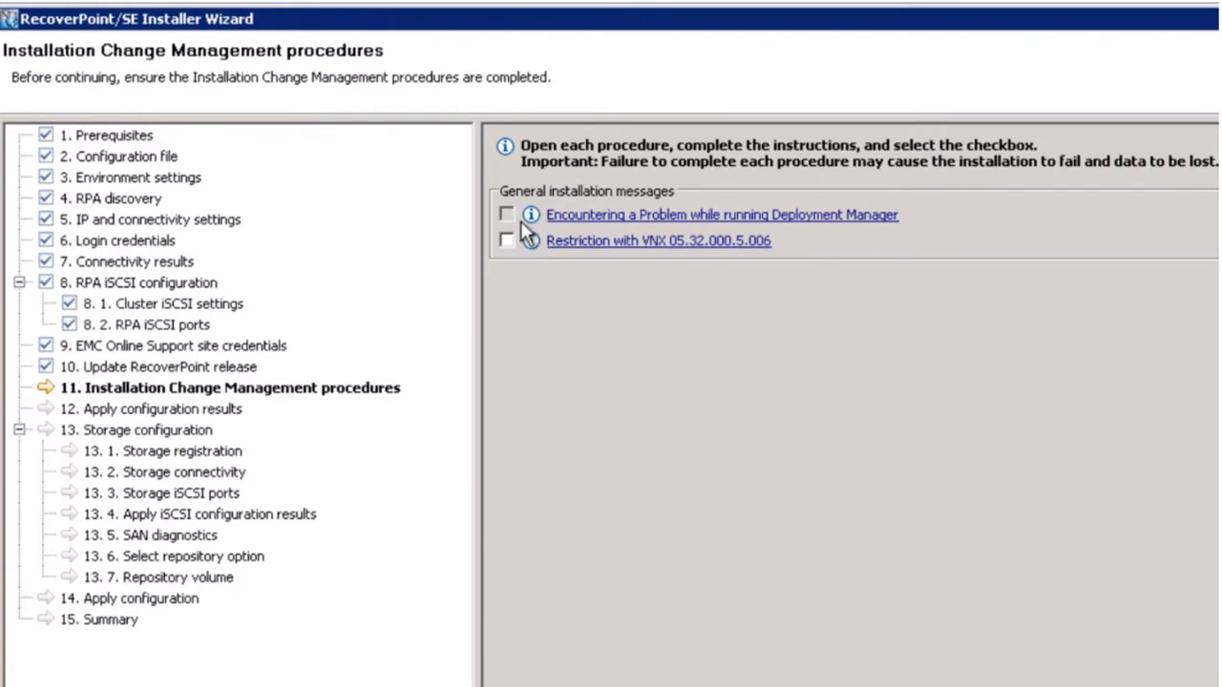
Mark the VNX 05.32.000.5.006 restriction as handled and begin applying configuration to both RPAs.
click(508, 242)
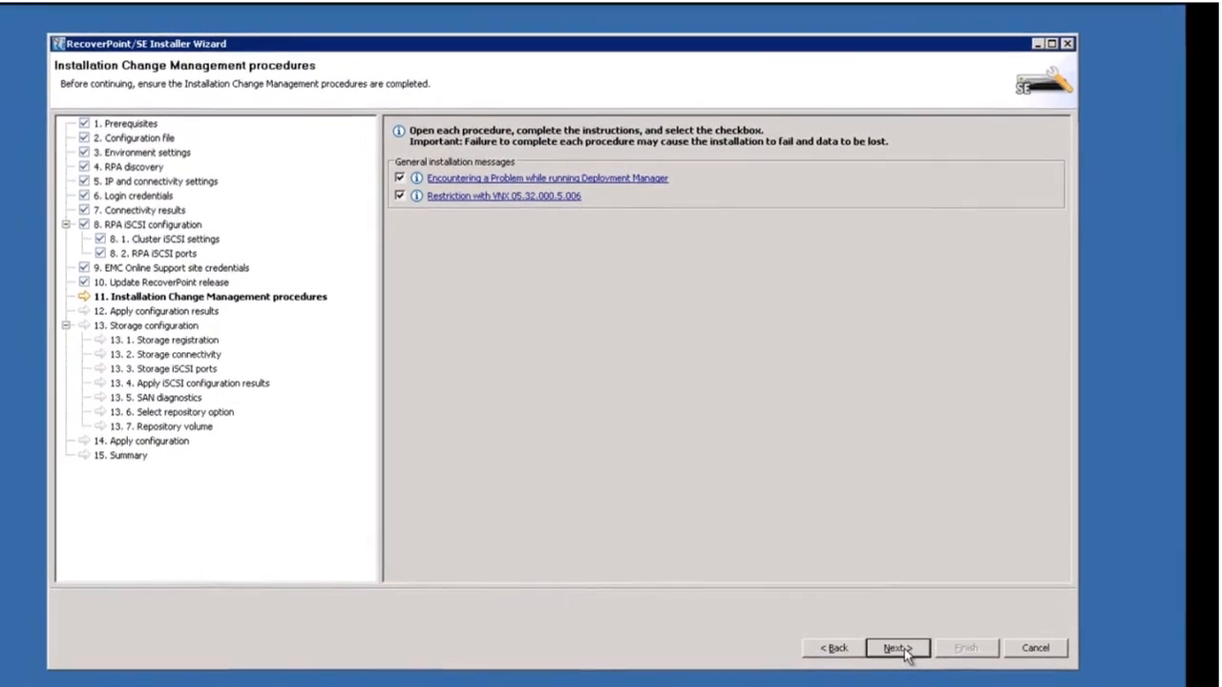
click(880, 635)
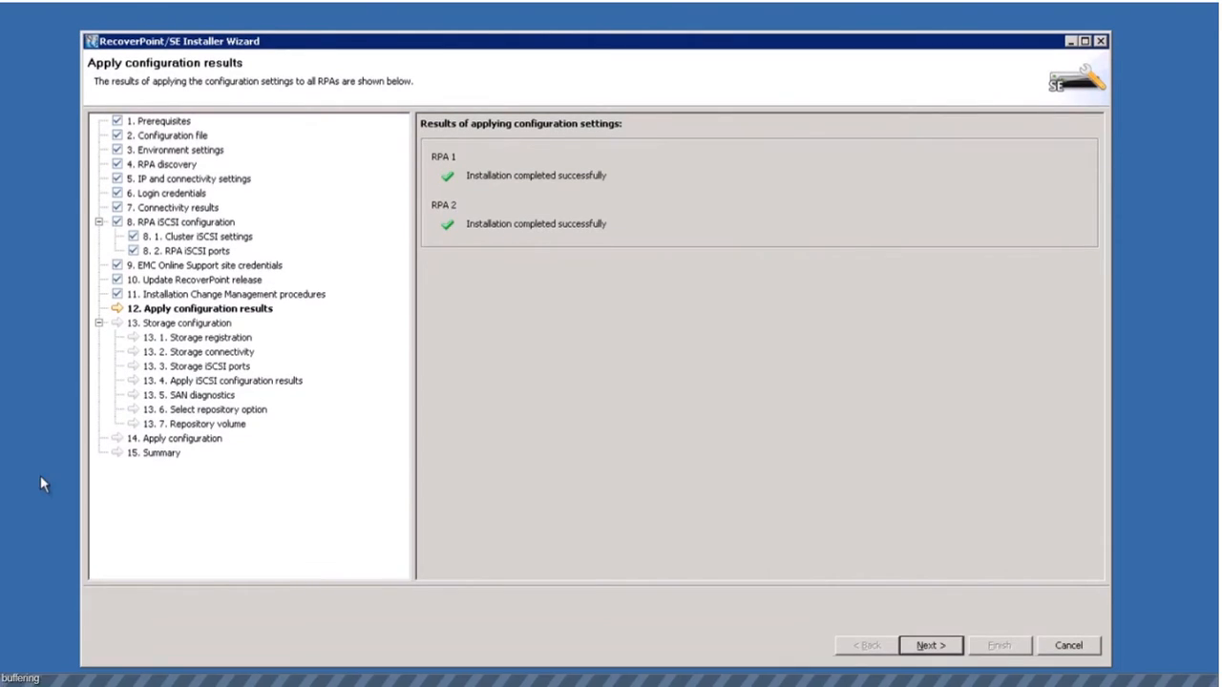
Proceed to the Security configuration step once both RPAs report successful installation.
click(922, 647)
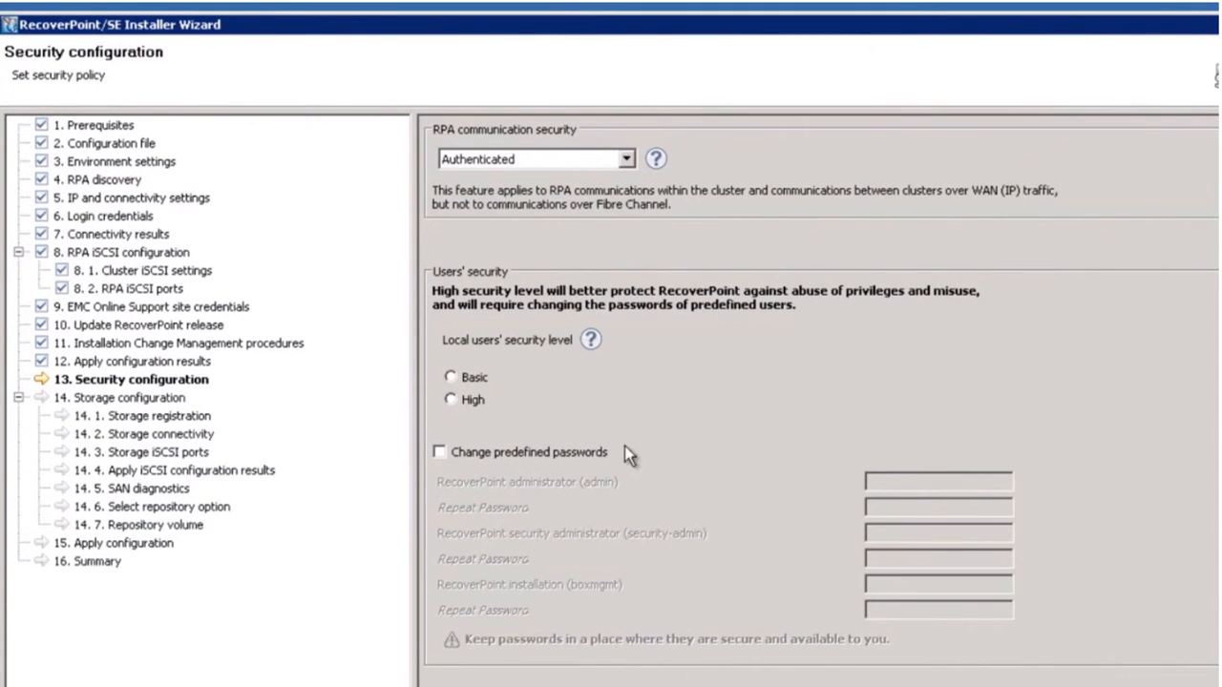
Set RPA communication security to Accessible and local users' security level to Basic.
click(626, 160)
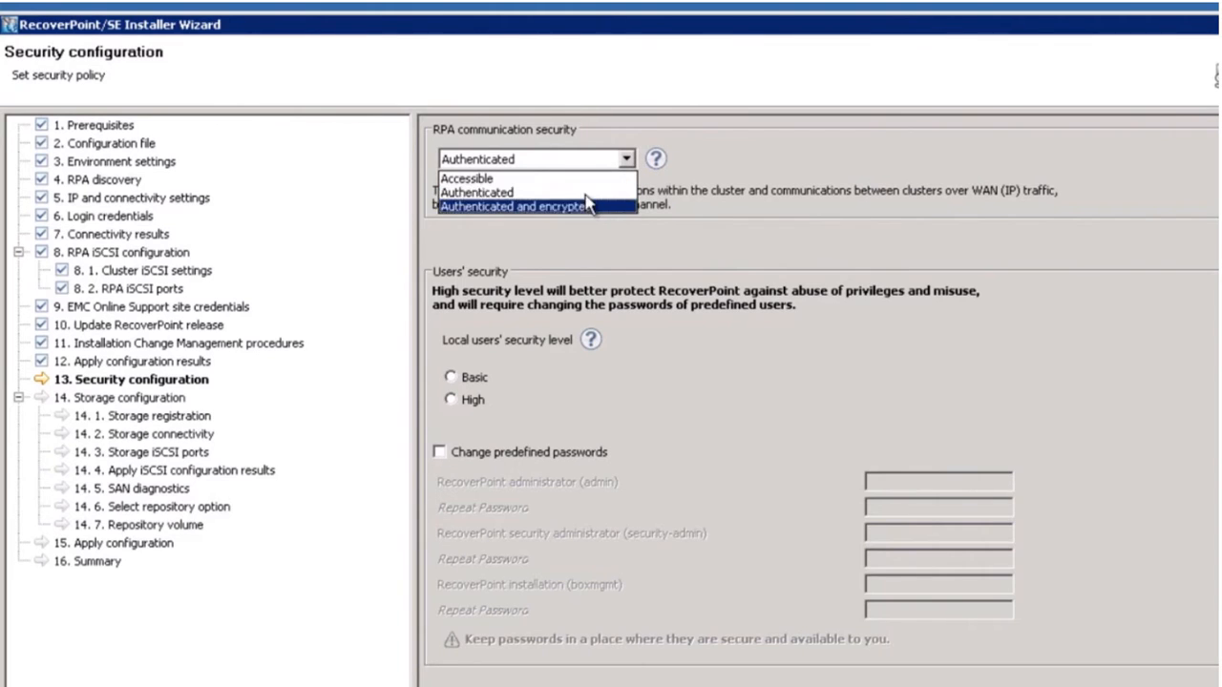
click(515, 179)
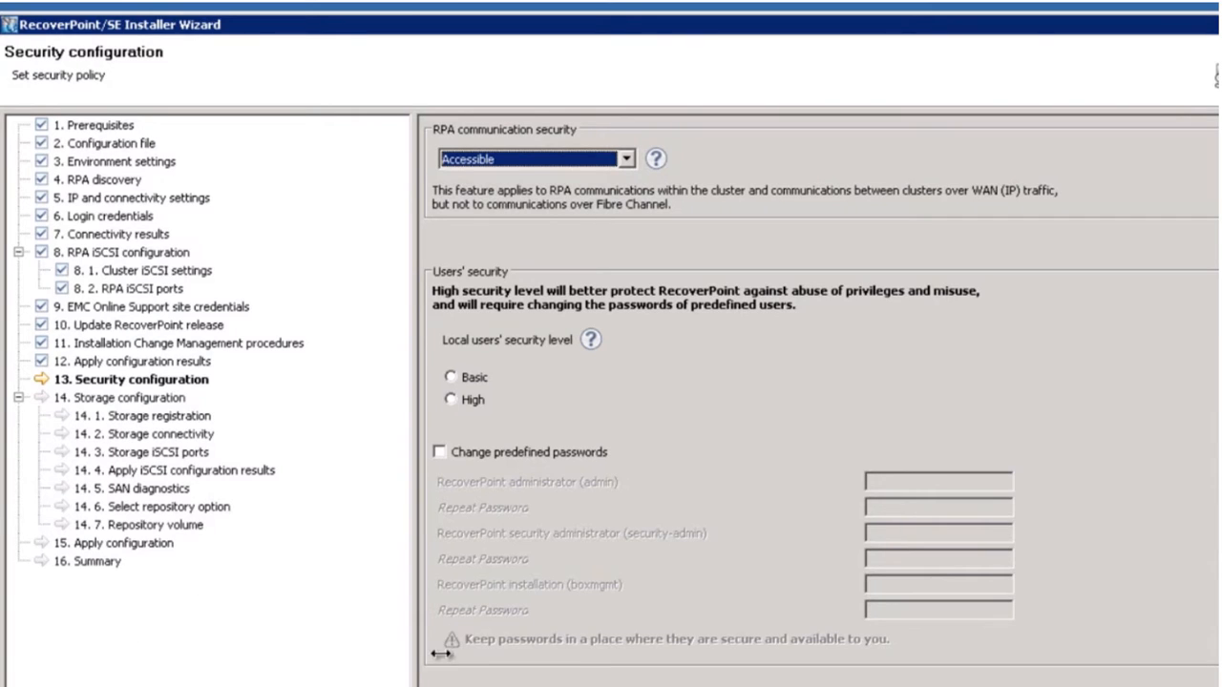
click(452, 377)
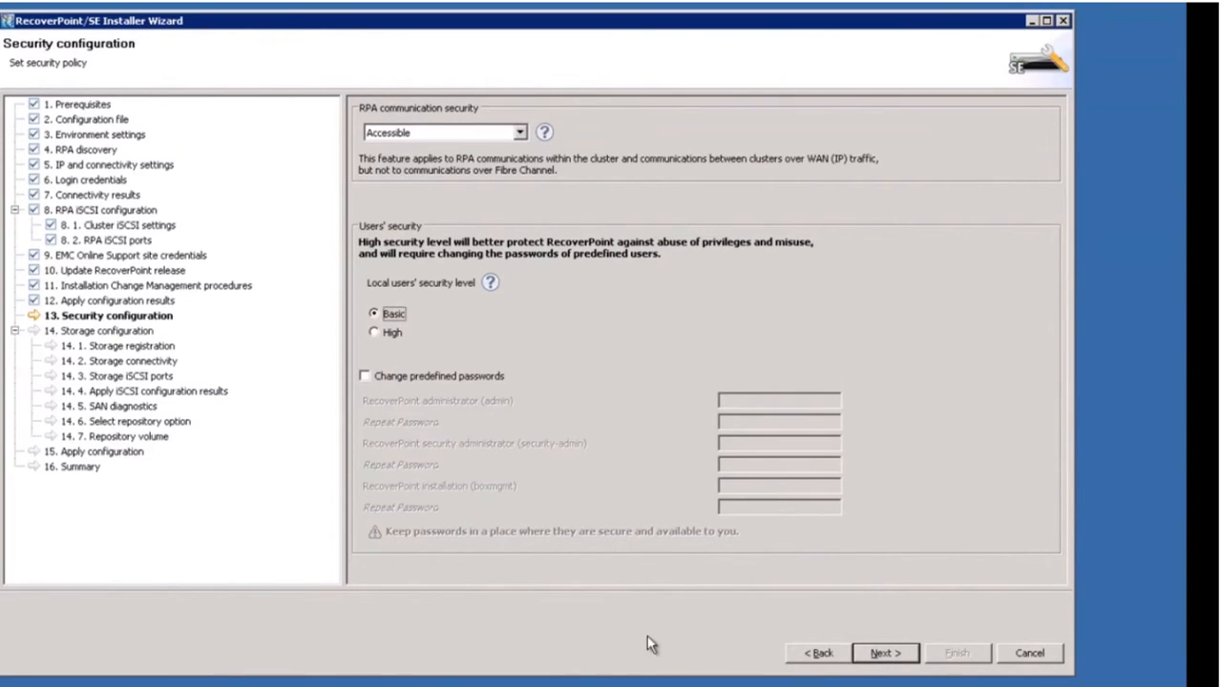
click(902, 655)
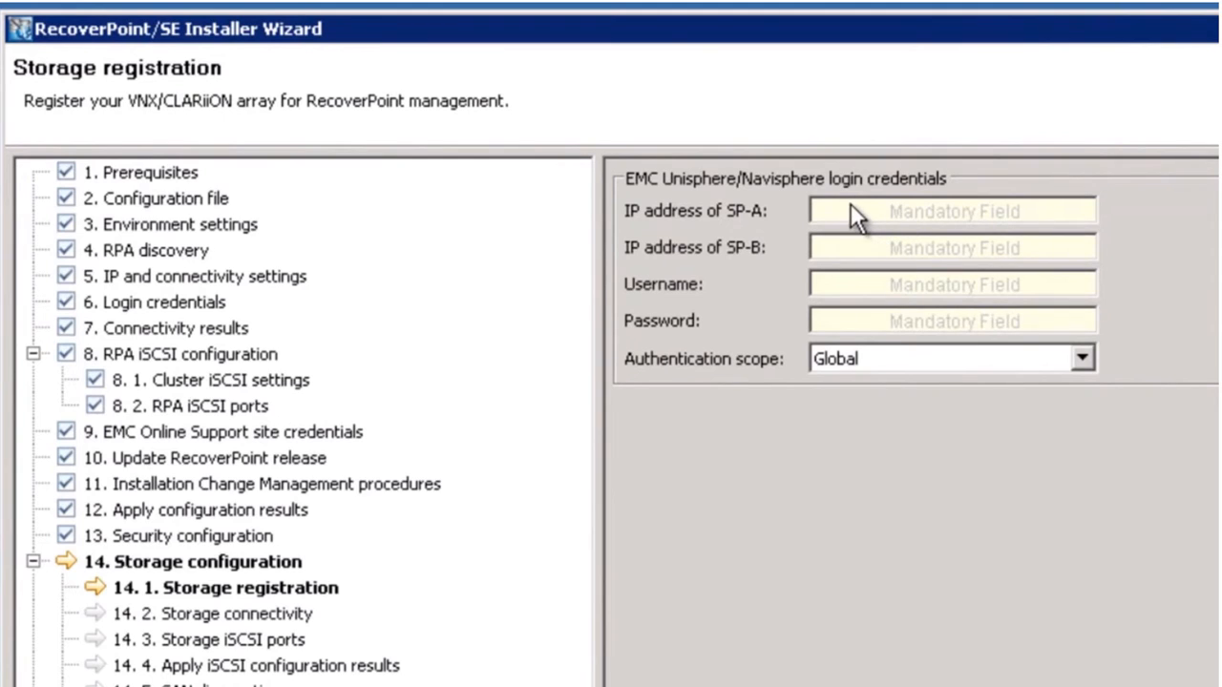
Enter SP-A 10.127.118.108, SP-B 10.127.118.109 and the array username and password, then submit.
click(844, 210)
text(10.127.118.108)
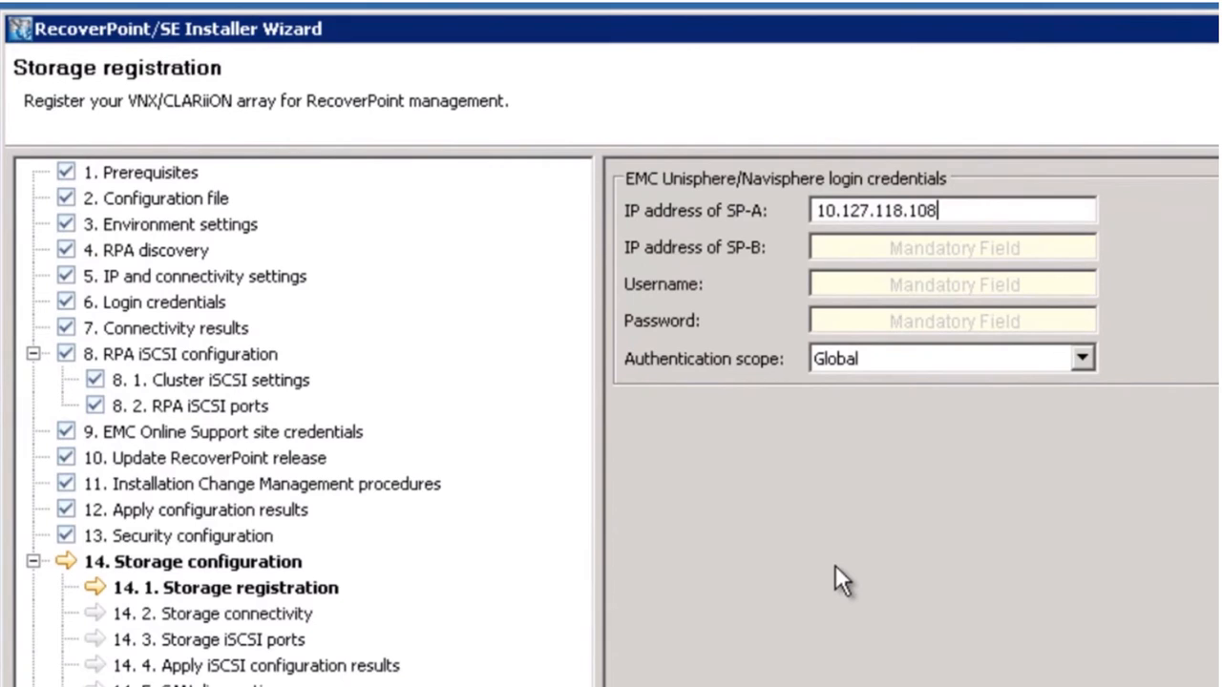
key(Tab)
text(10.127)
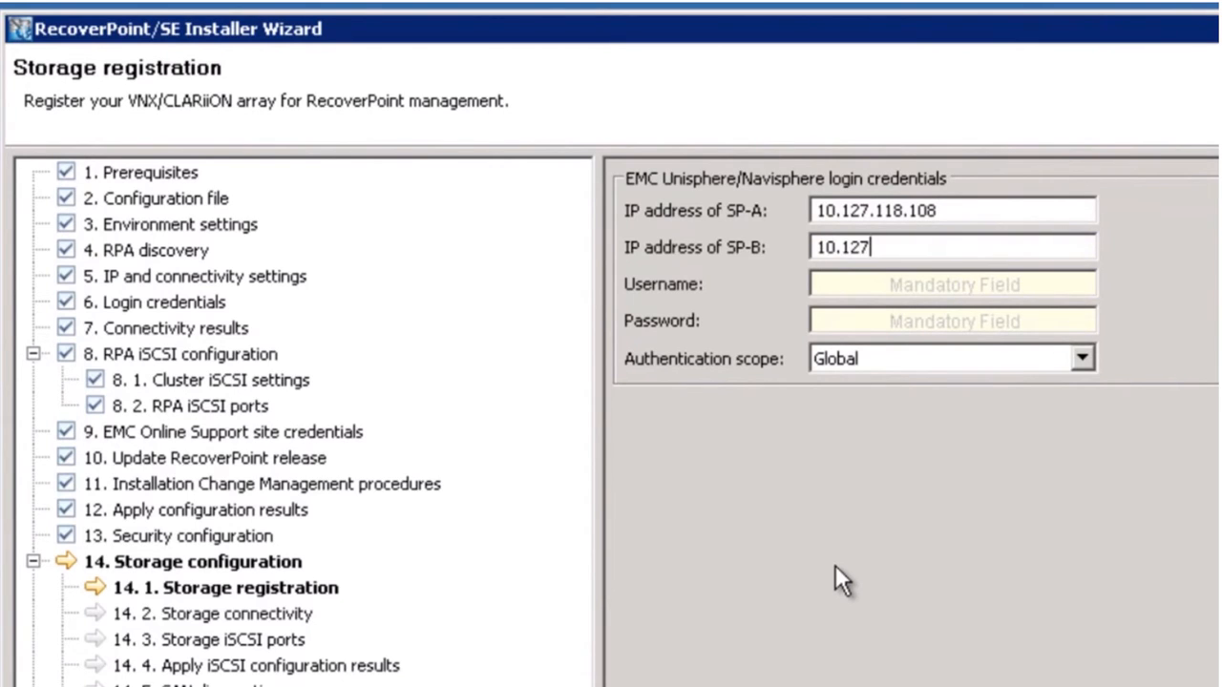
text(.118.109)
click(848, 280)
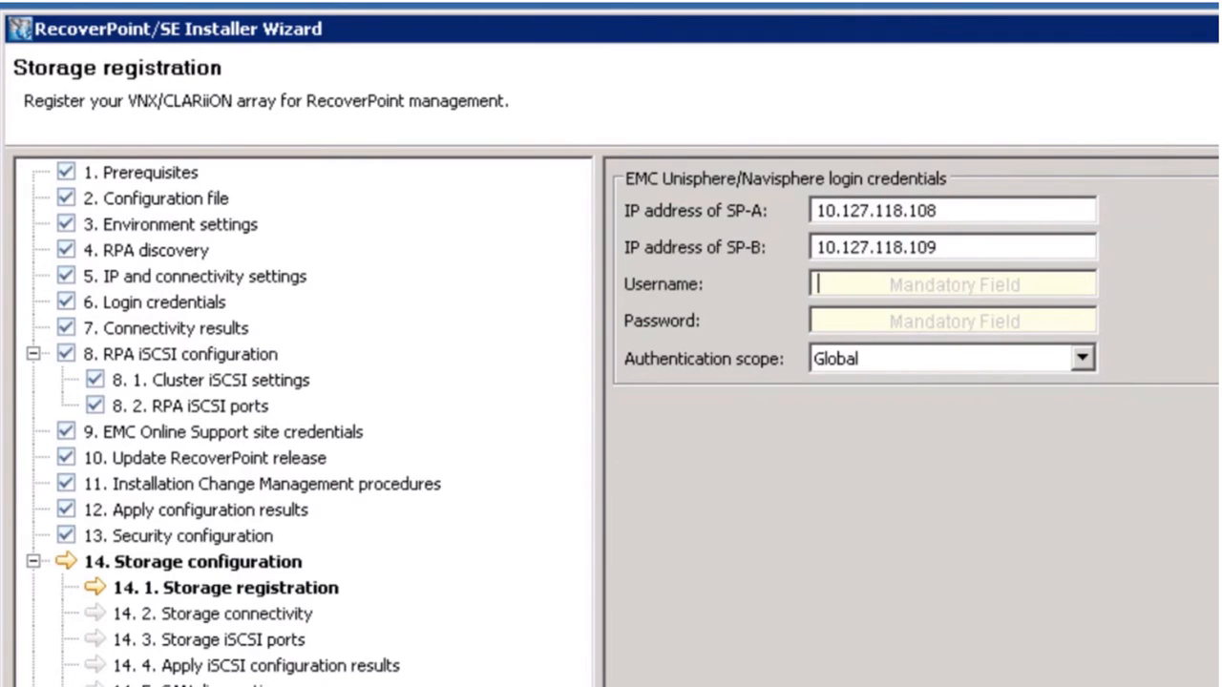
text(sysadmin)
key(Tab)
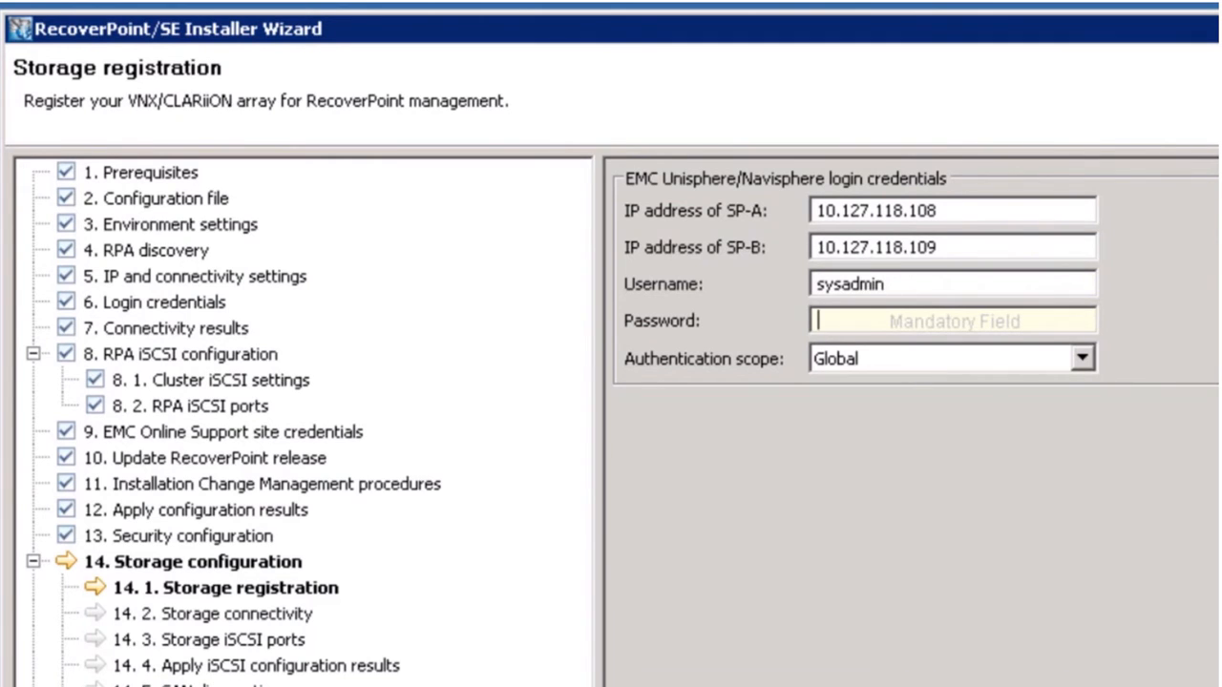
text(****)
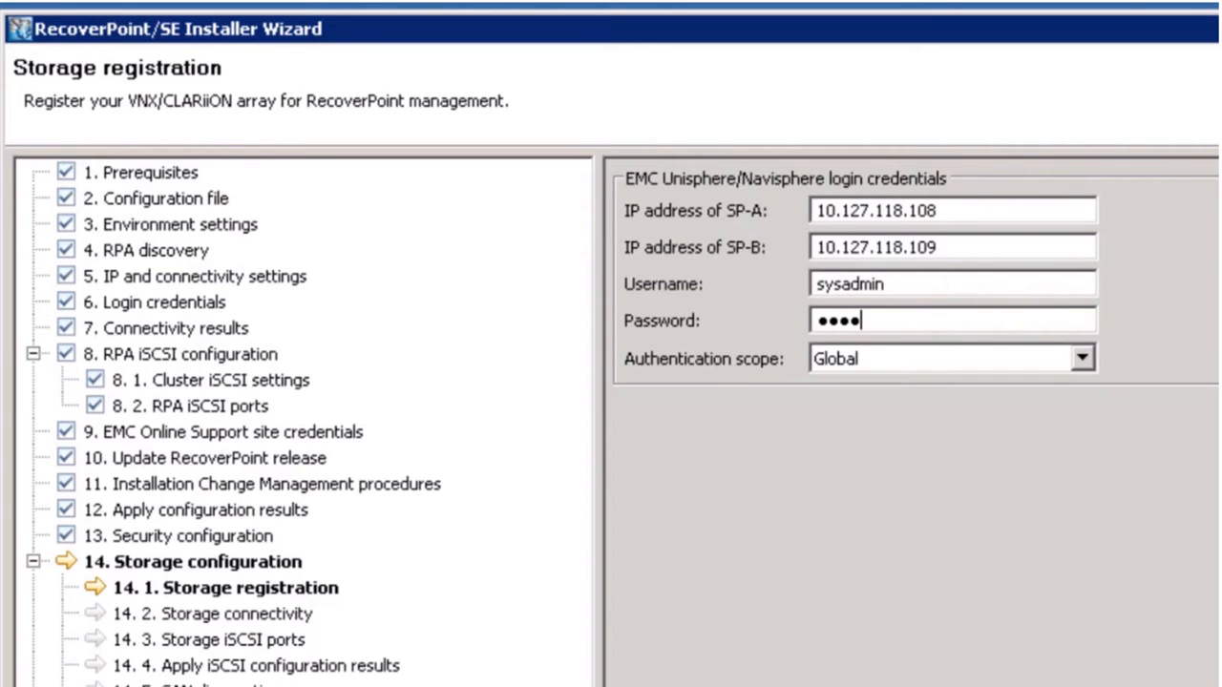
text(****)
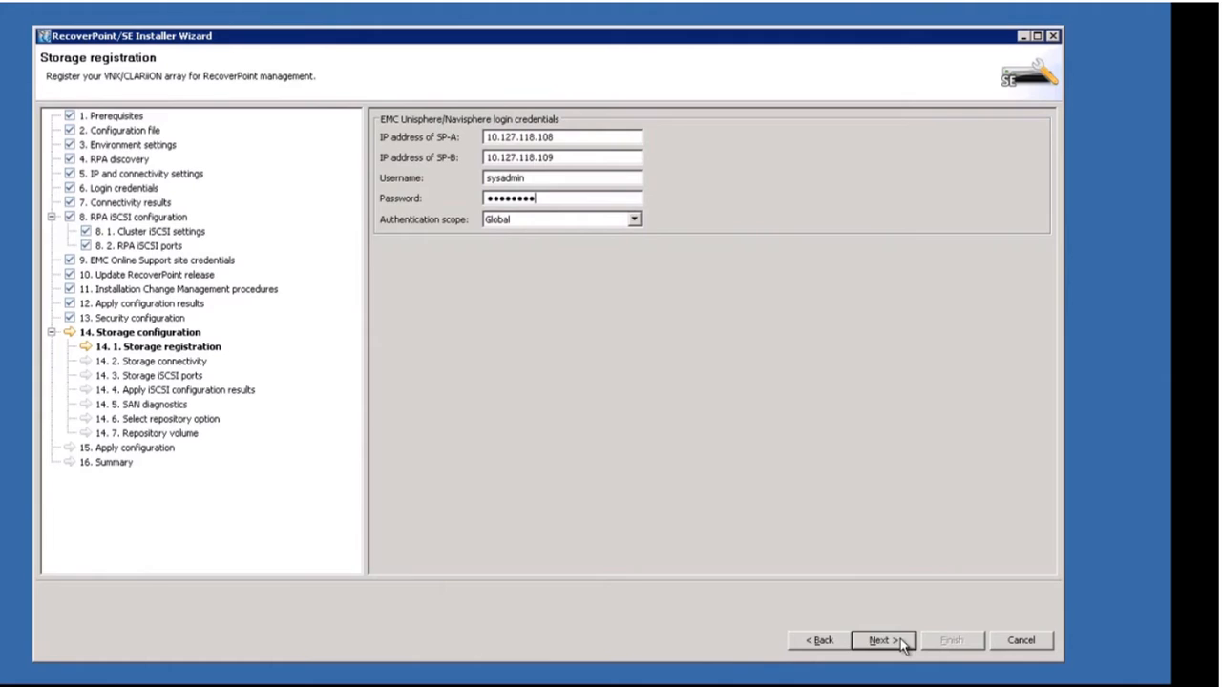
click(883, 641)
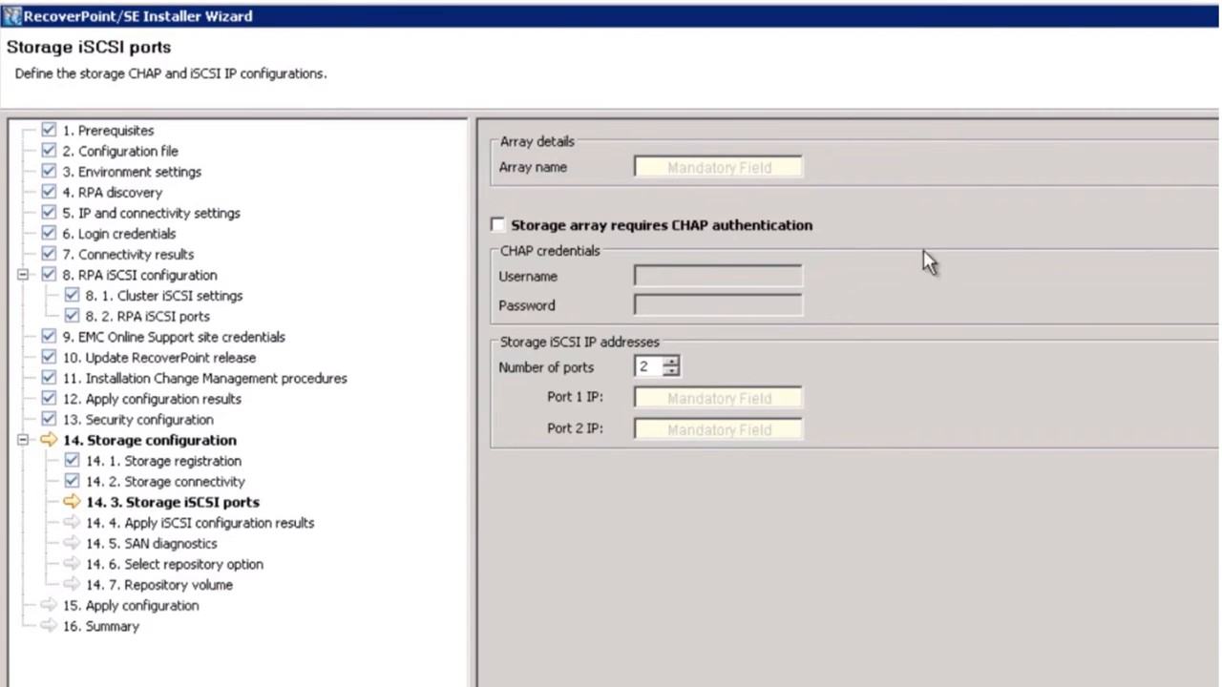
Name the array VNX_108 and set iSCSI Port 1 to 172.168.1.45, Port 2 to 172.168.1.47.
click(678, 167)
text(VNX)
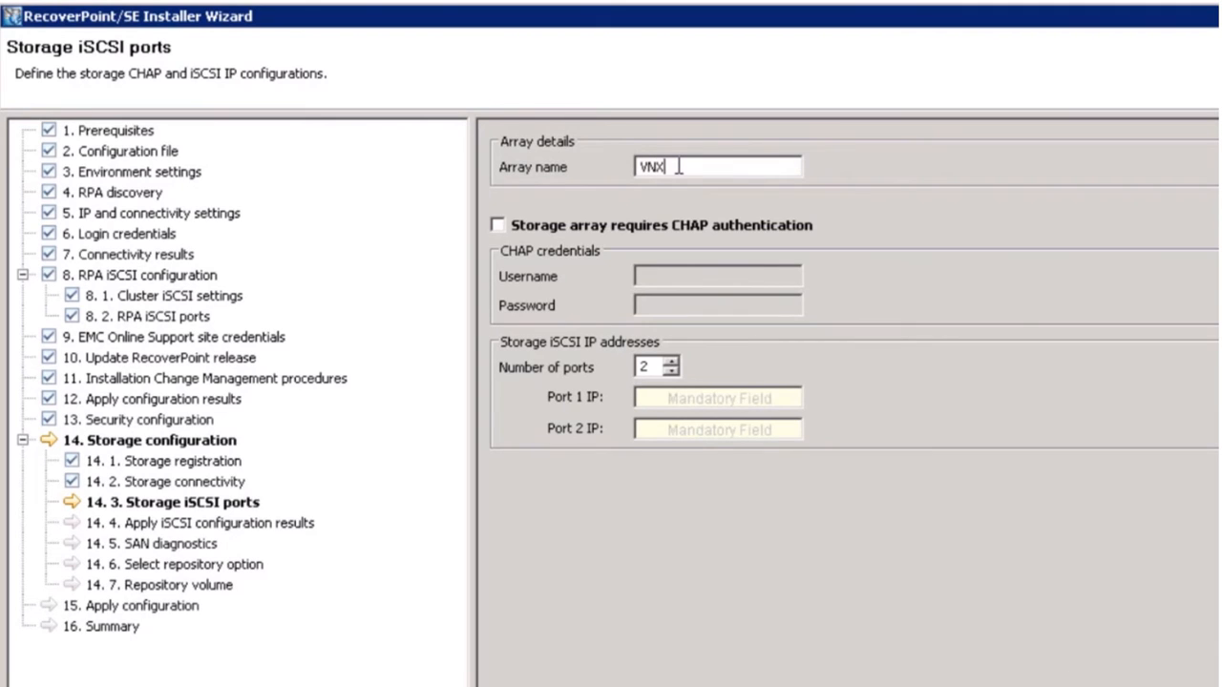
text(_108)
click(693, 399)
text(172)
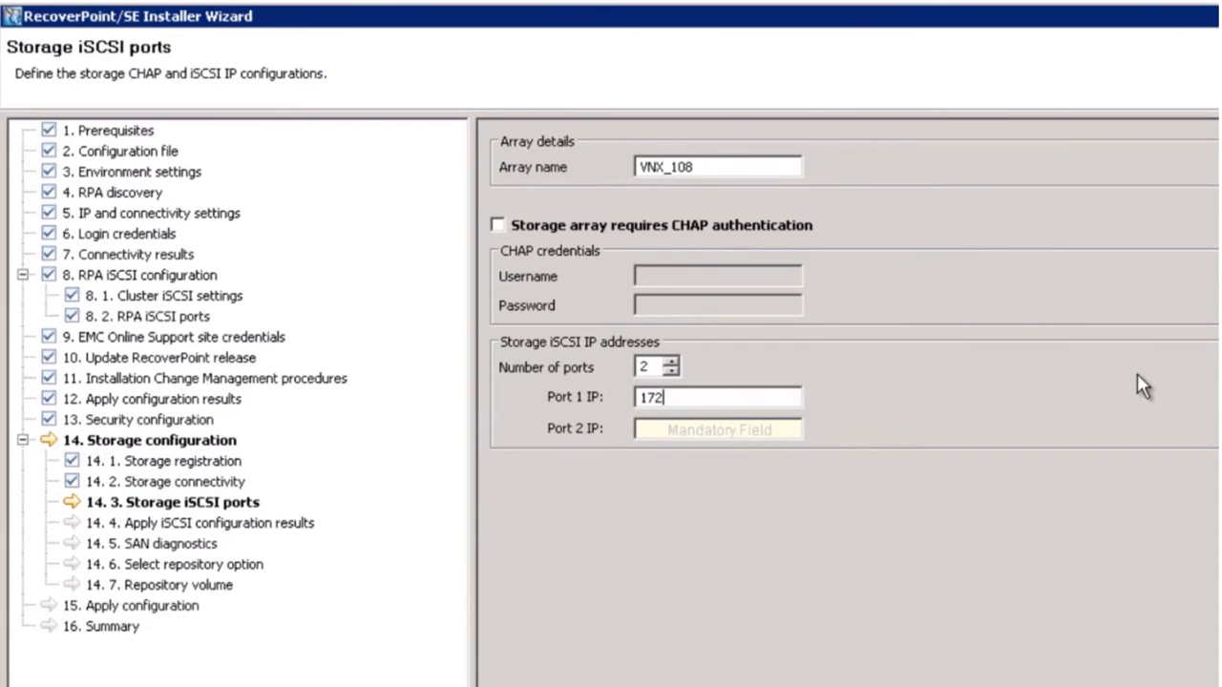
text(.168.1.45)
drag(721, 400, 609, 391)
key(ctrl+c)
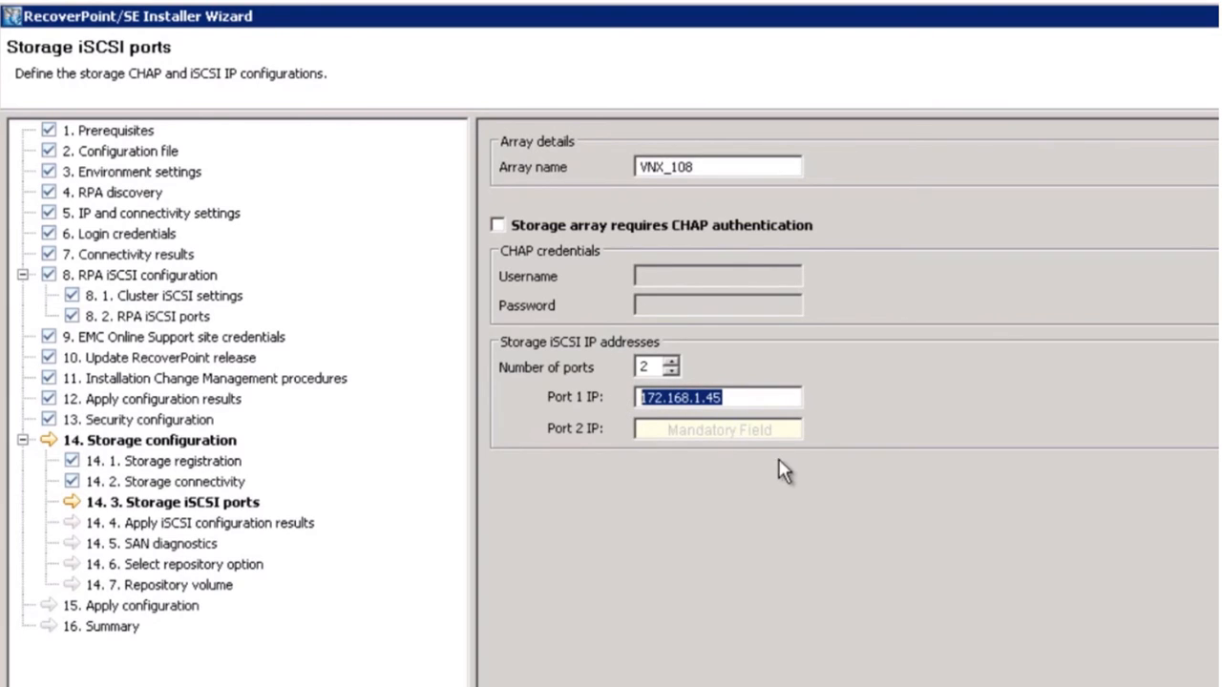
click(733, 429)
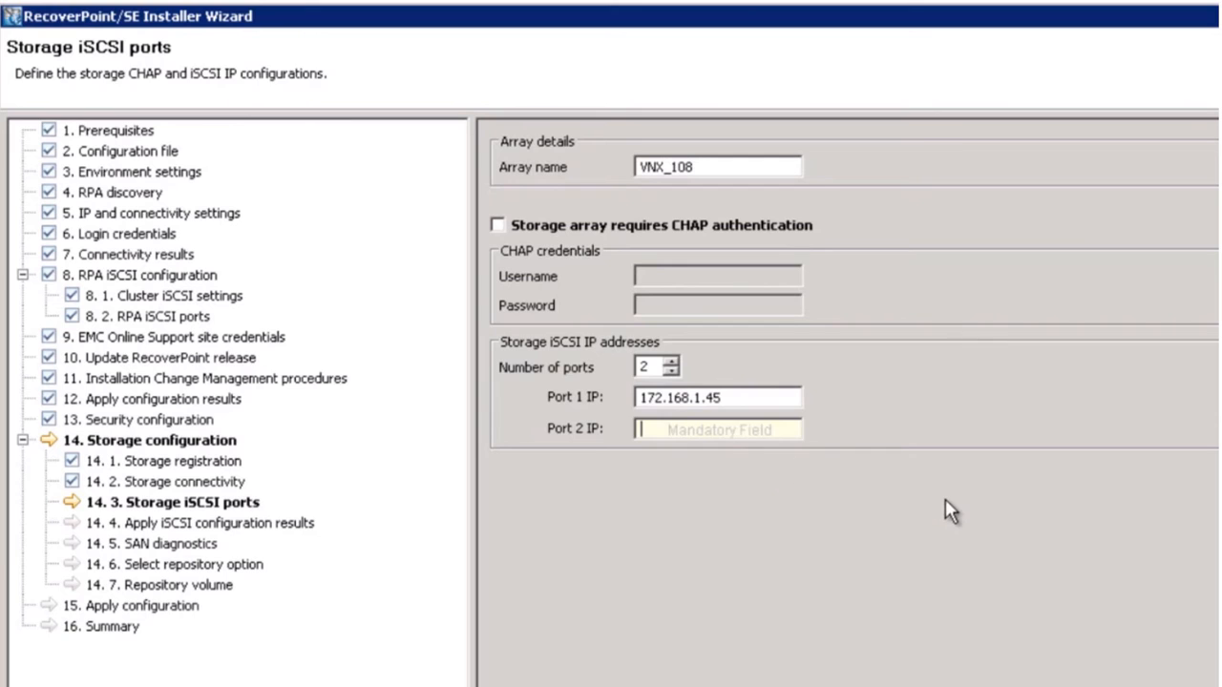
key(ctrl+v)
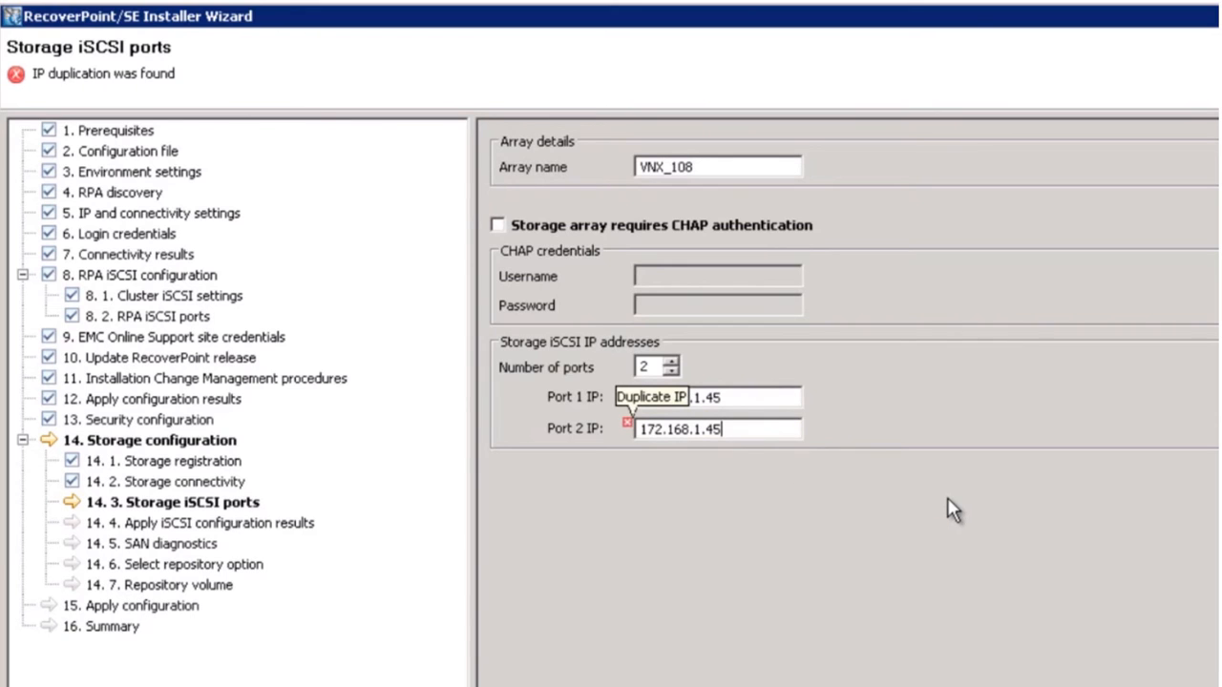
key(BackSpace)
text(7)
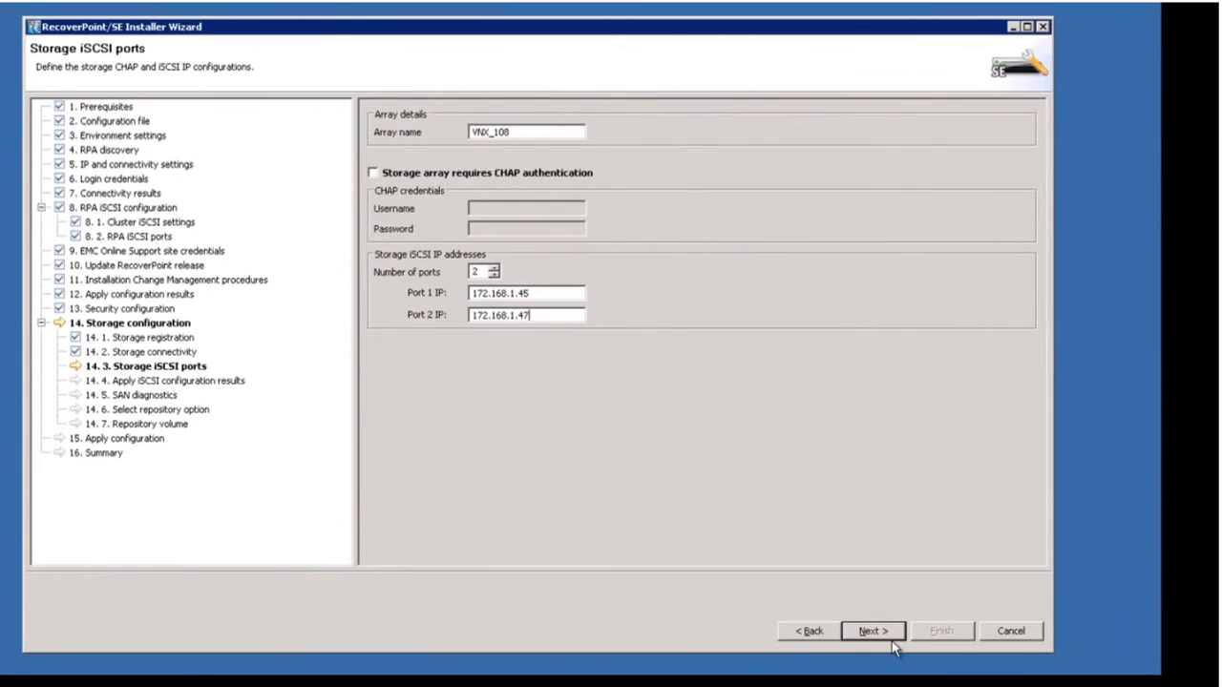
click(889, 633)
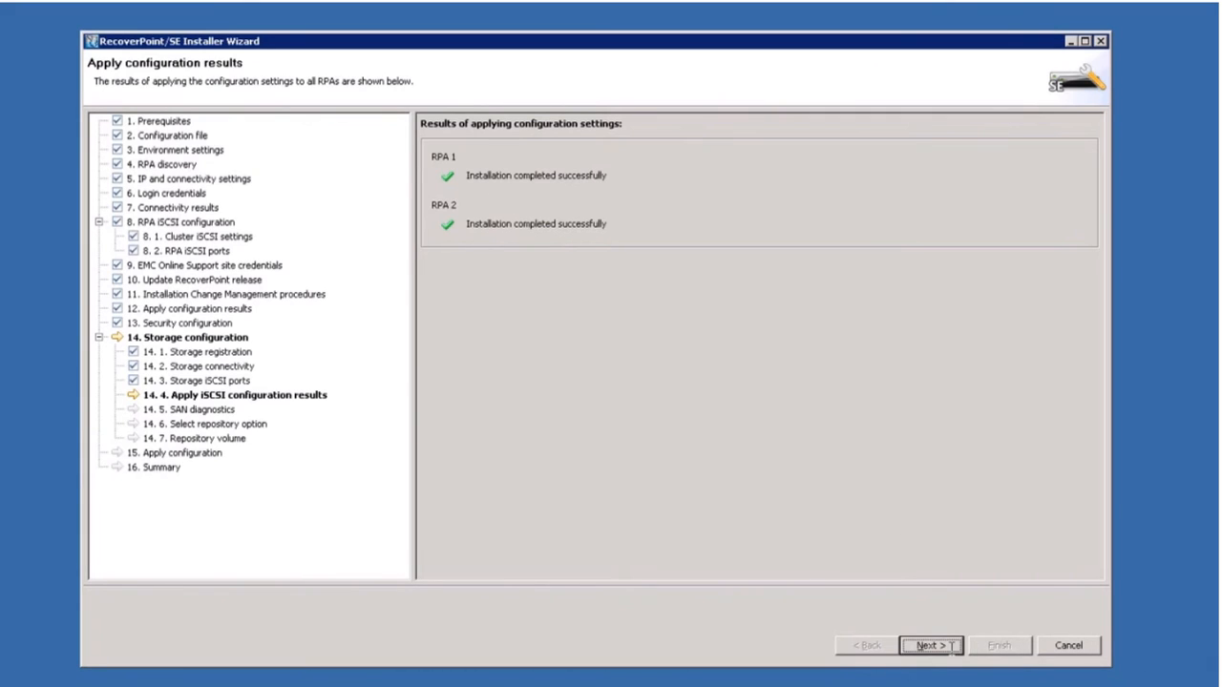
Run the SAN diagnostics once both RPAs report successful iSCSI configuration.
click(931, 646)
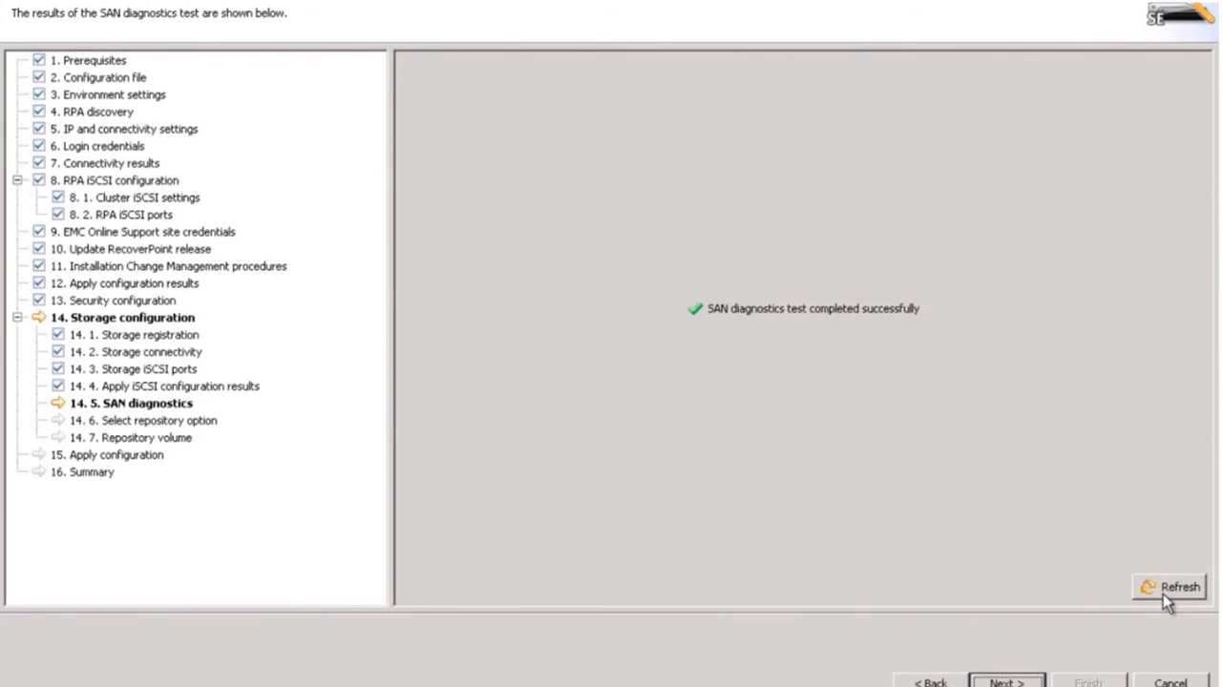
Move from the passed SAN diagnostics to the repository volume provisioning options.
click(1007, 682)
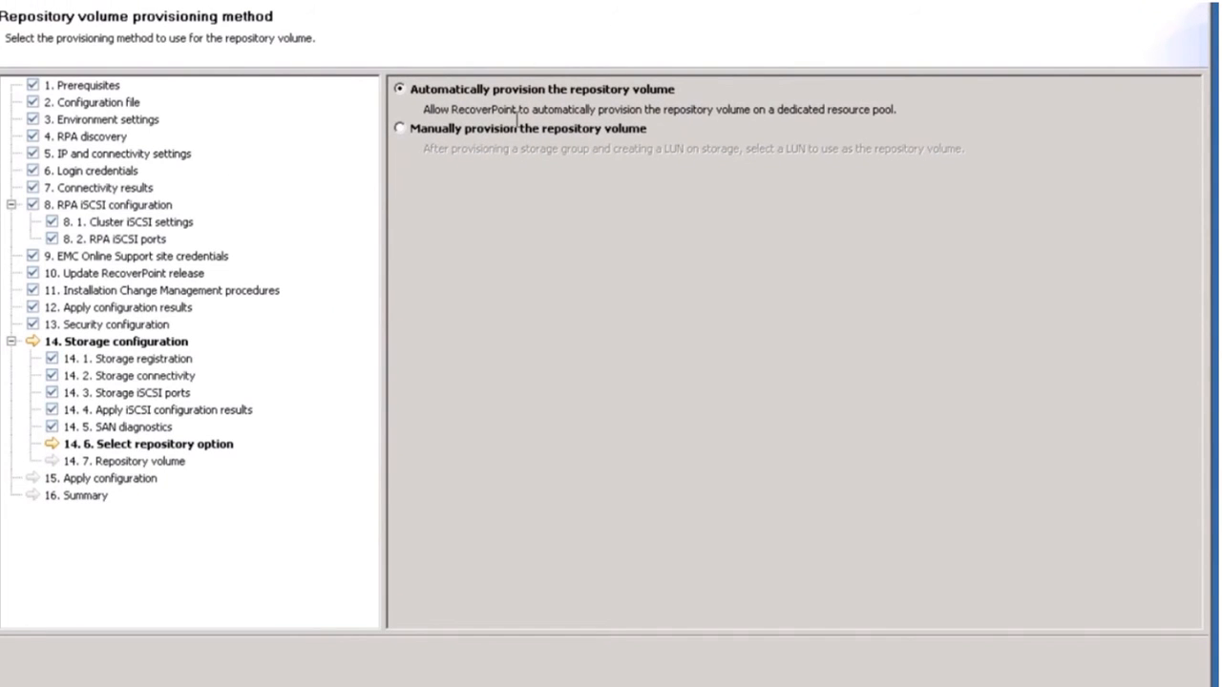
Manually provision the repository on the 5.72GB volume and accept erasing its data.
click(401, 130)
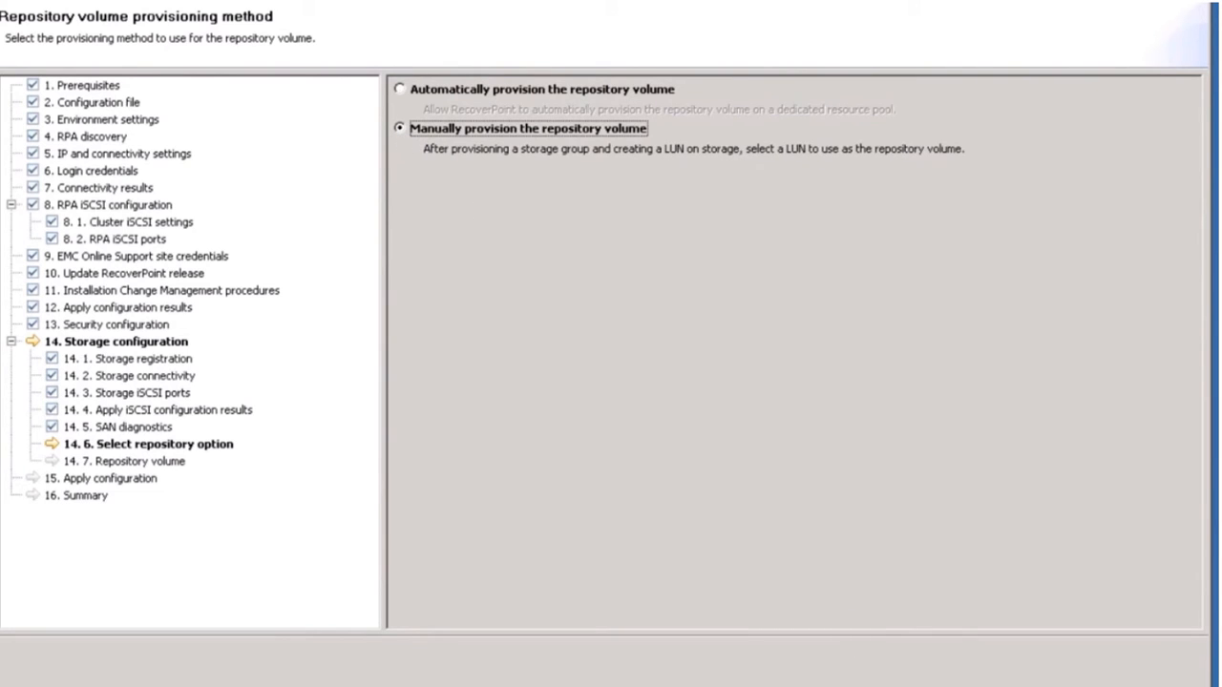
click(965, 685)
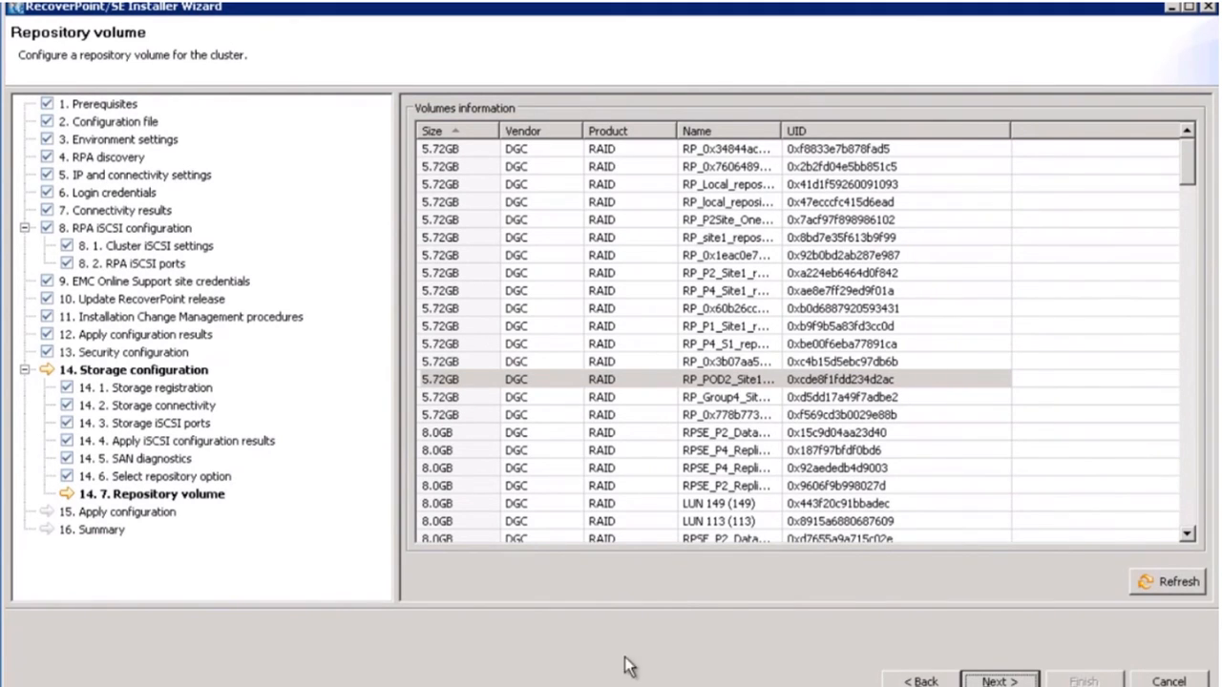
mouse_move(1188, 187)
mouse_down()
mouse_move(1191, 255)
mouse_move(1187, 166)
mouse_up()
click(993, 682)
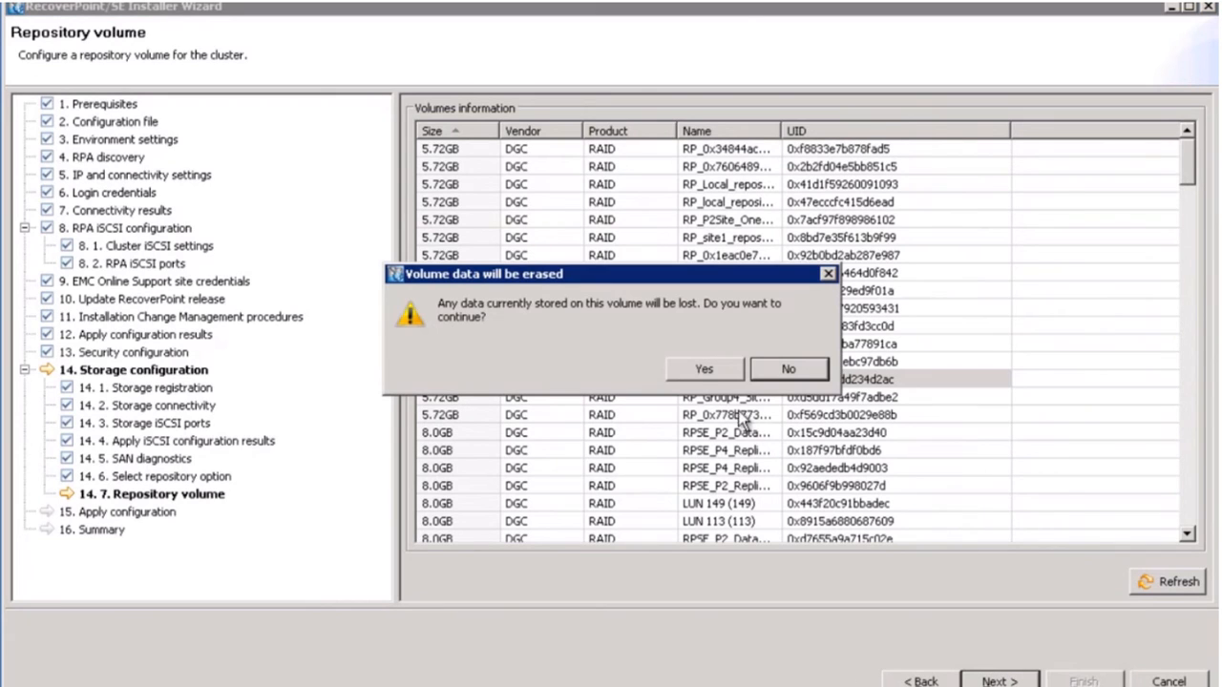
click(698, 374)
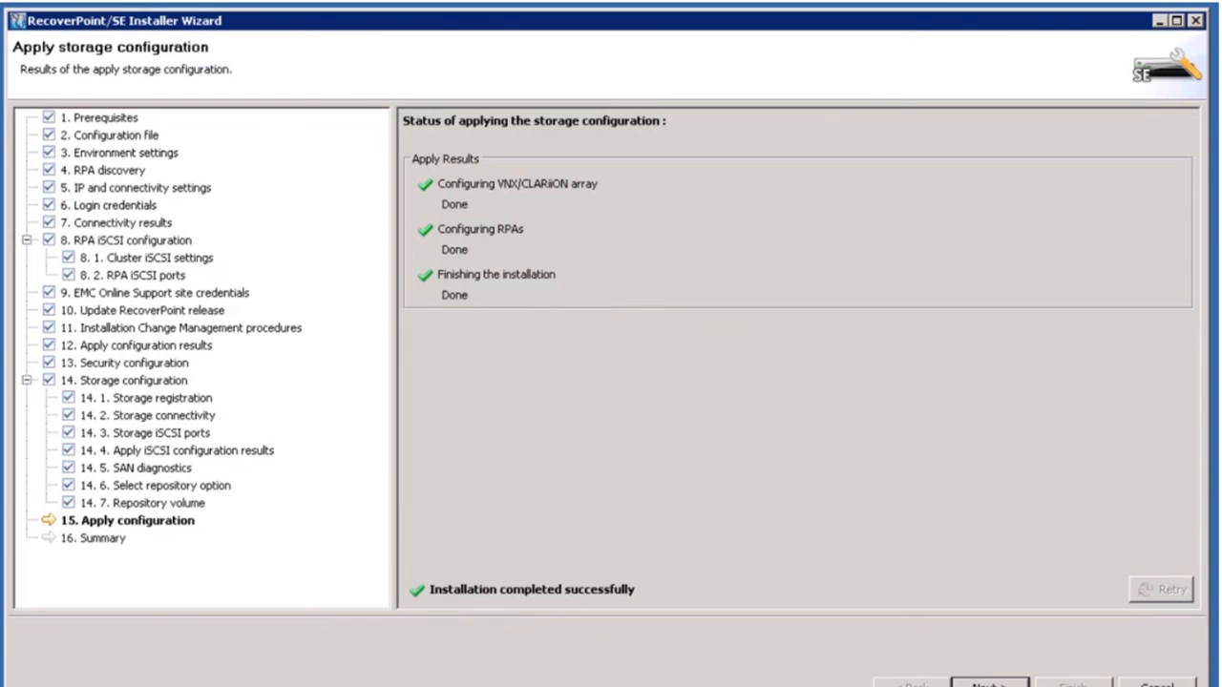
Continue to the installation Summary page for cluster RP_VNX_Cluster1.
click(989, 684)
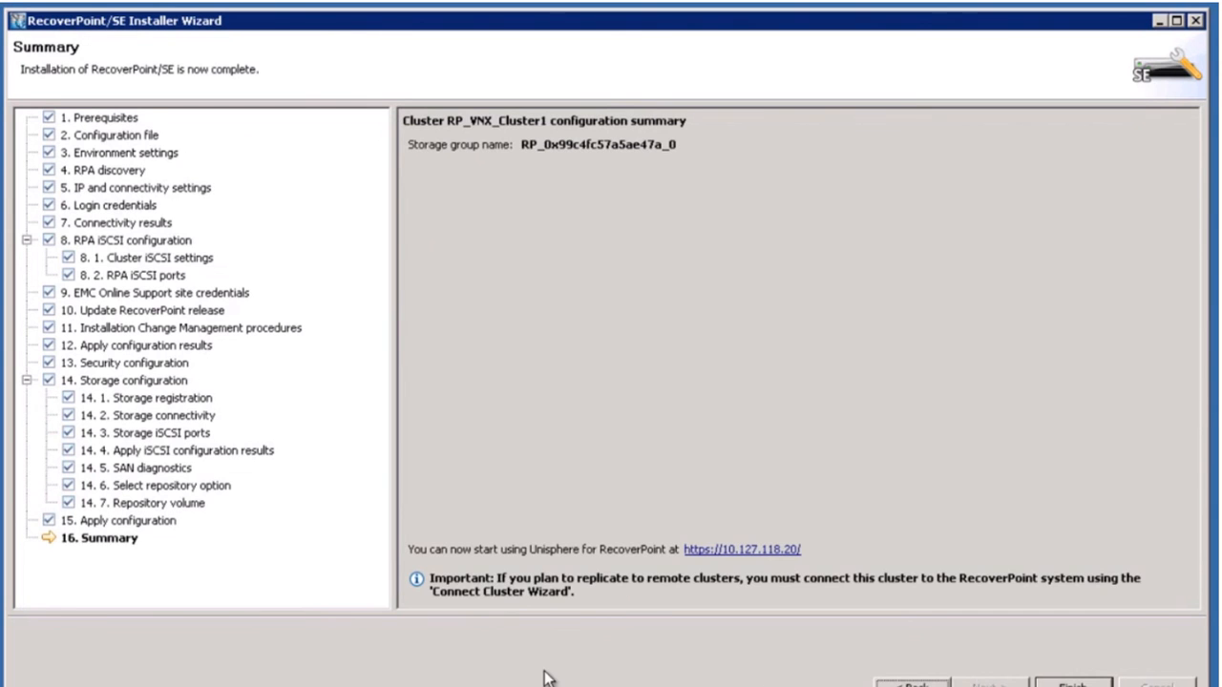